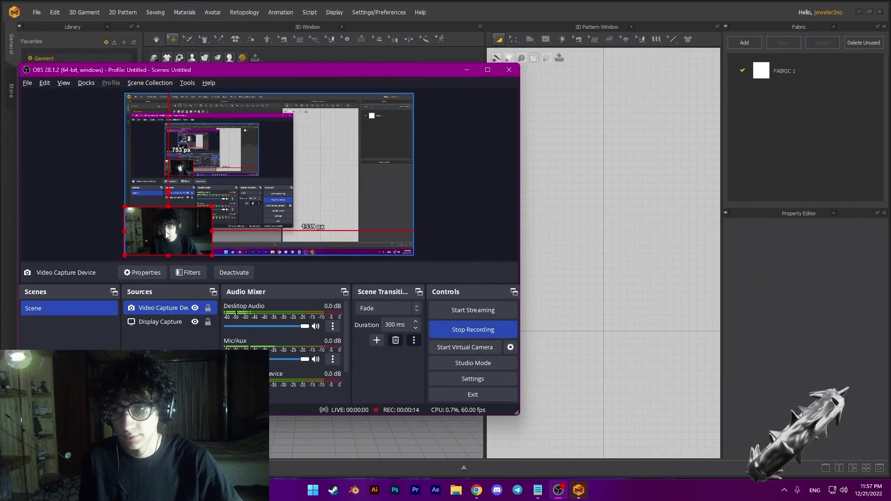
- Shift the Video Capture Device source slightly inward from the canvas corner in OBS, and switch to Marvelous Designer
drag(166, 234, 171, 226)
click(467, 70)
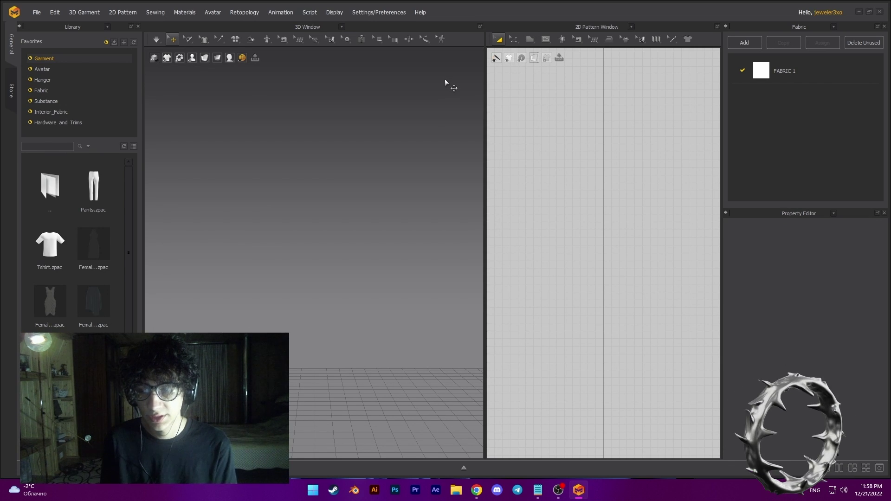
- Open the male avatar file MV2_Henry.avt from the Male_V2 folder
click(43, 17)
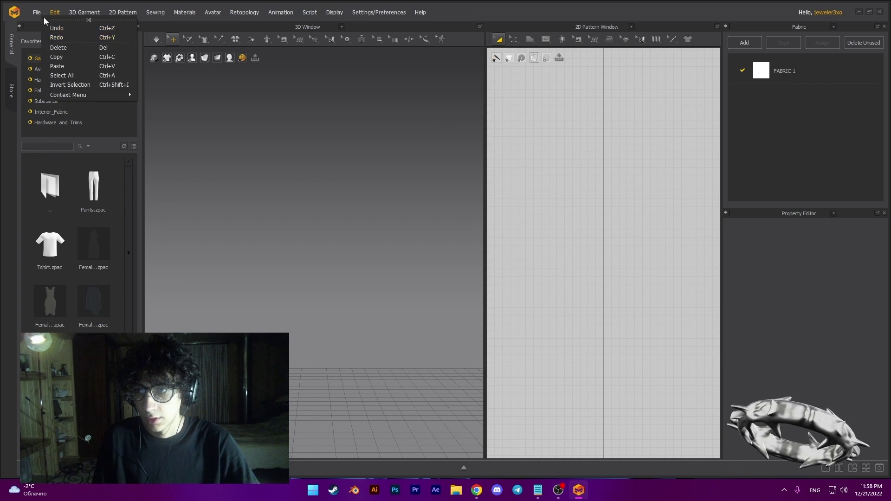
mouse_move(45, 37)
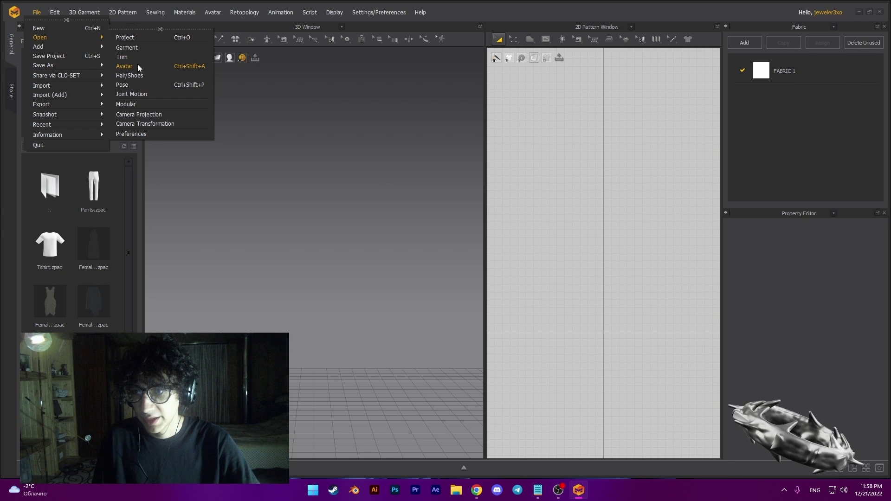
click(137, 66)
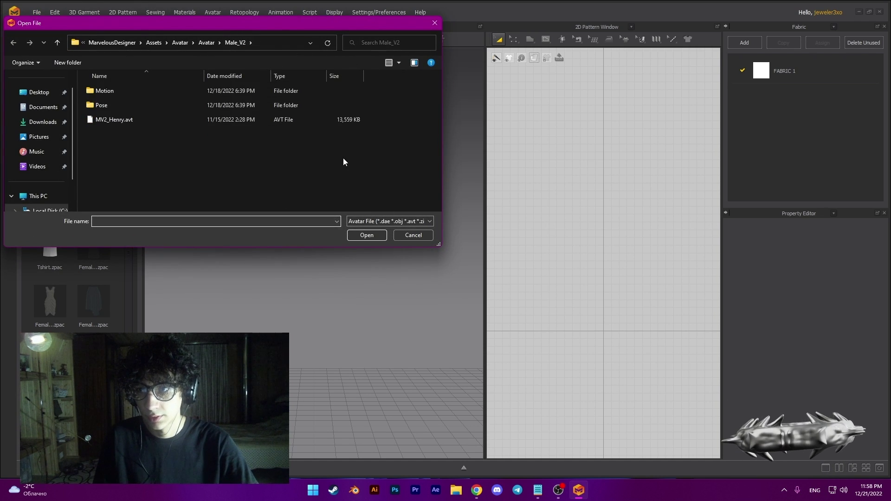
drag(146, 26, 237, 36)
click(214, 134)
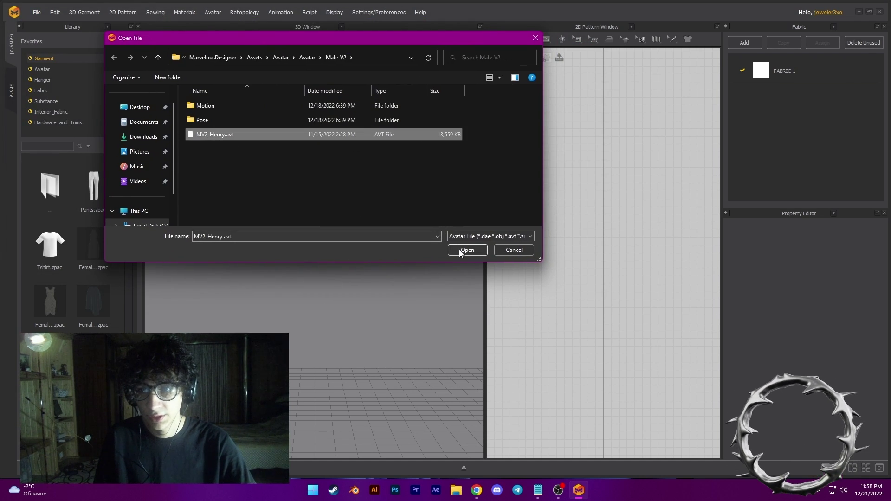
click(460, 249)
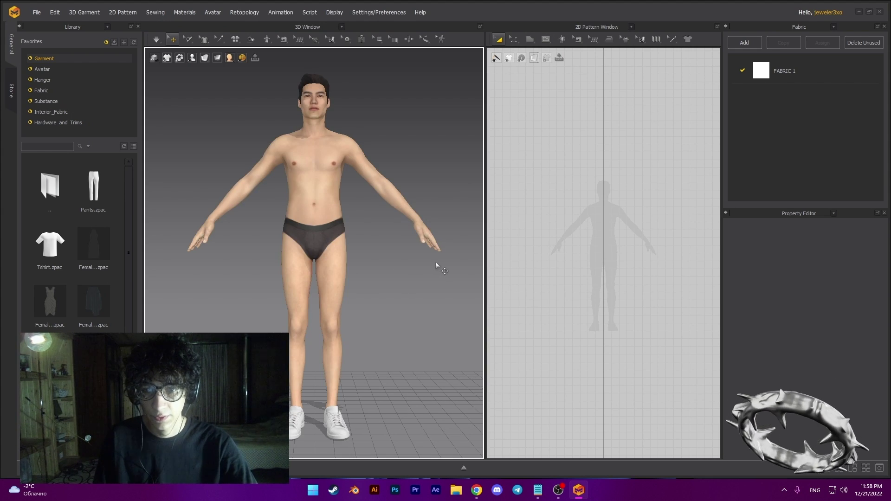
- Widen the 2D pattern area and draw a rectangle about 30 by 64.5 cm over one half of the avatar silhouette's torso
drag(485, 268, 414, 268)
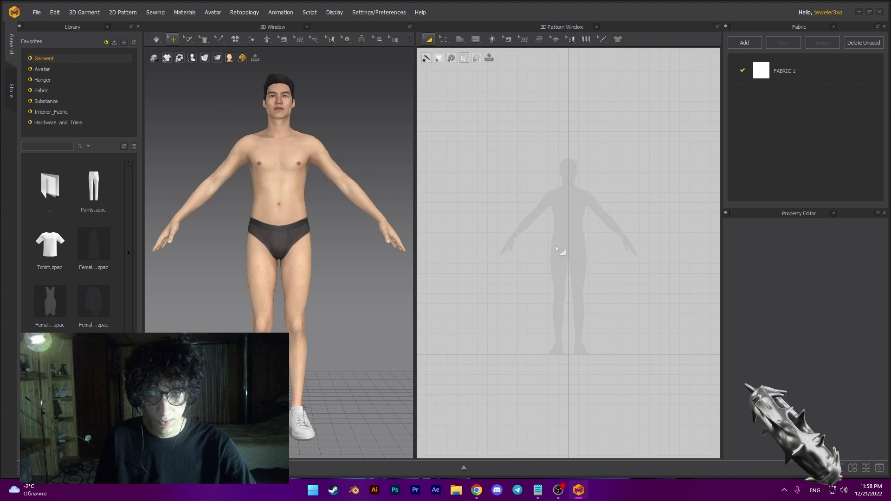
scroll(581, 262, up, 2)
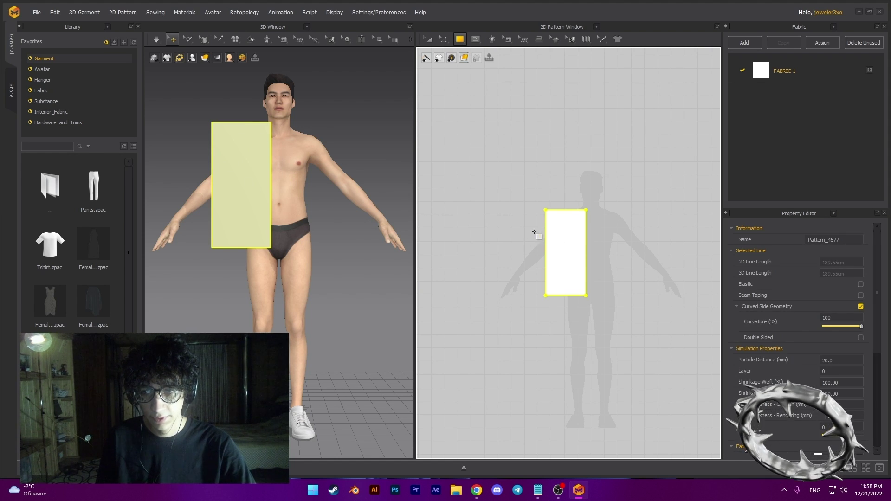
middle_drag(523, 230, 467, 221)
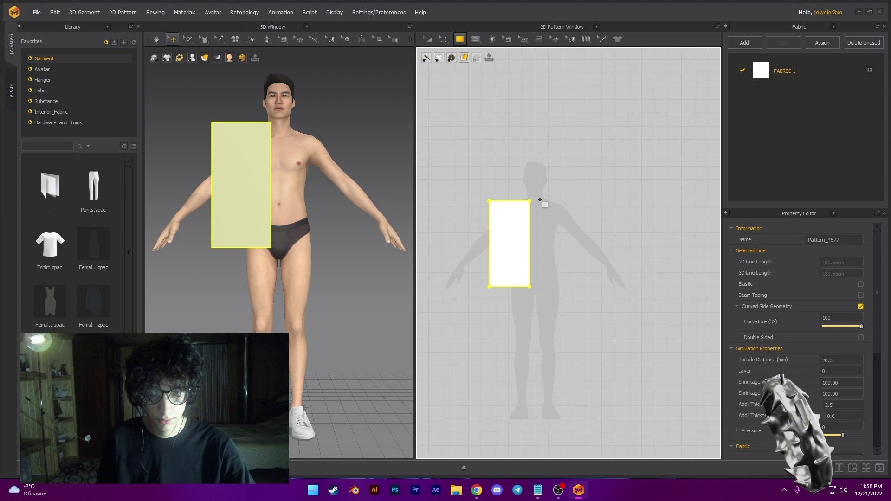
drag(549, 232, 548, 215)
key(ctrl+z)
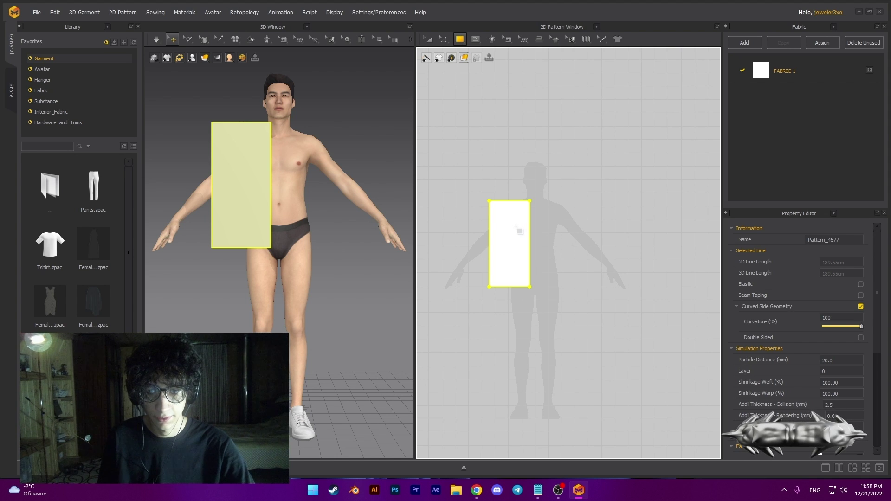
scroll(523, 253, up, 4)
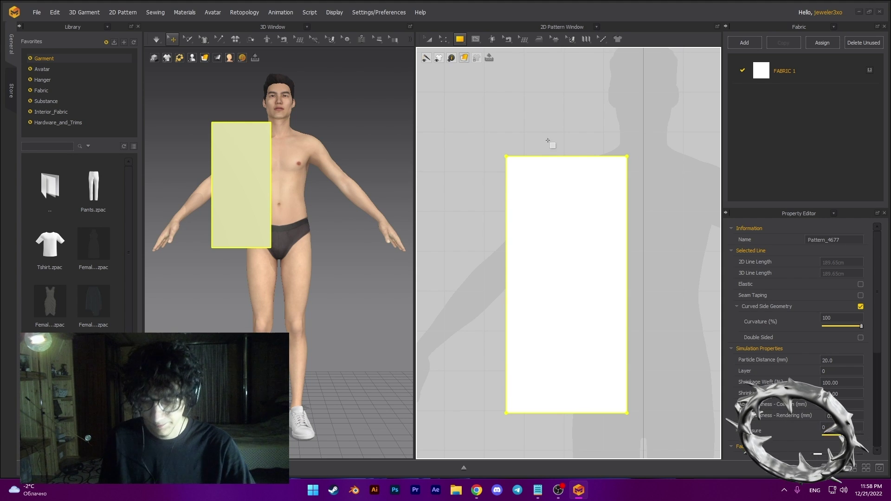
- Add points about 21 cm along the rectangle's upper edge, 11 cm down its inner edge and 37 cm down its outer edge
click(443, 39)
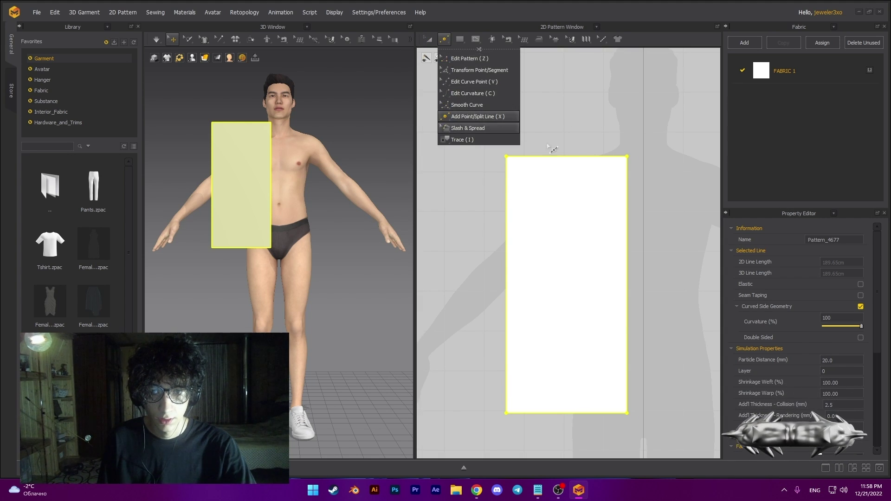
click(477, 117)
click(590, 157)
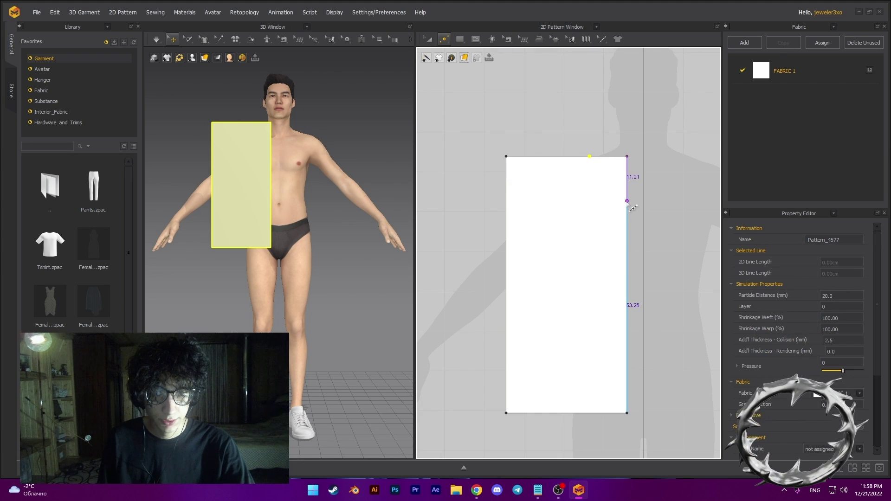
- Delete the rectangle's upper inner corner point to cut a diagonal neckline edge
click(445, 39)
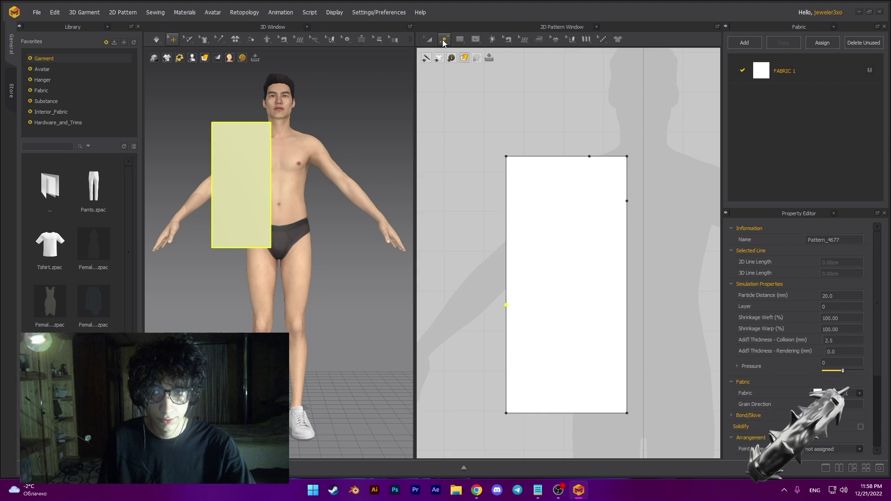
click(599, 184)
key(z)
click(627, 156)
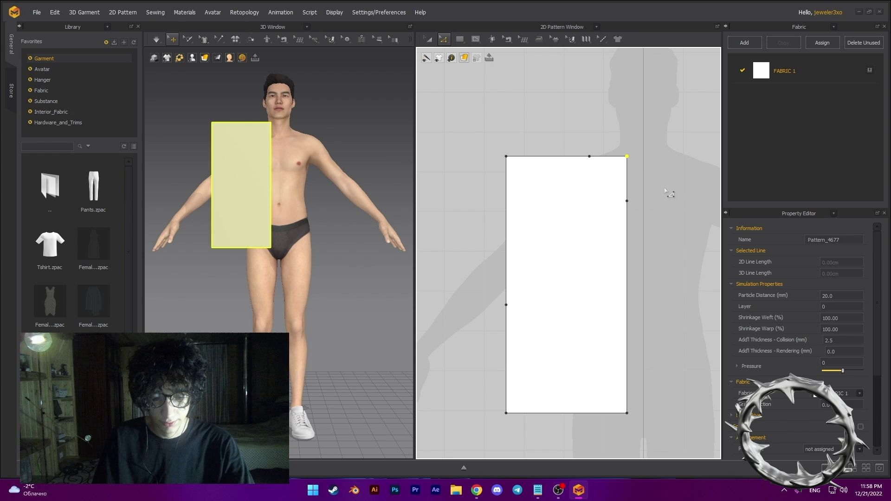
key(Delete)
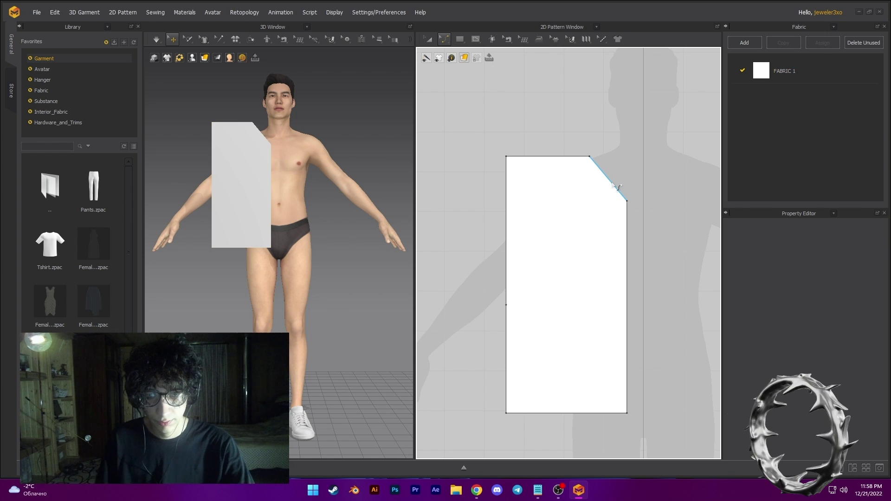
- Curve the diagonal neckline edge and the upper outer armhole edge inward, to lengths of about 16.5 cm and 38.7 cm
click(617, 190)
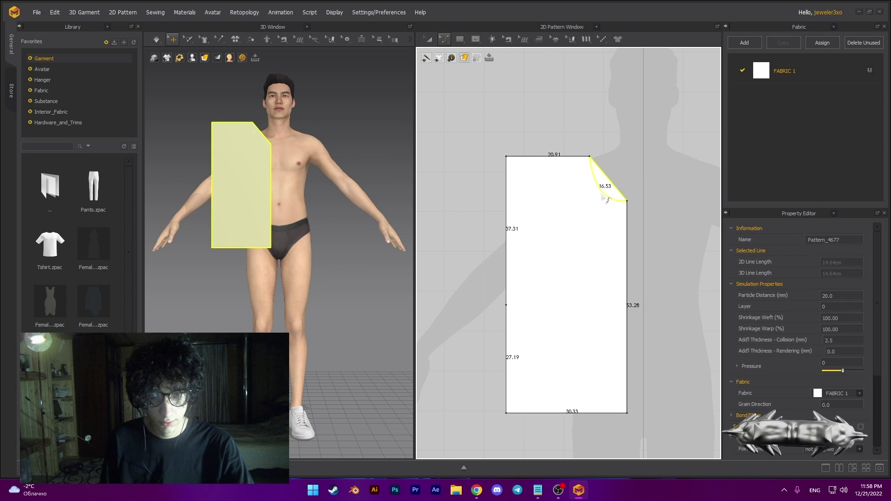
drag(603, 195, 603, 195)
drag(505, 277, 523, 296)
click(521, 277)
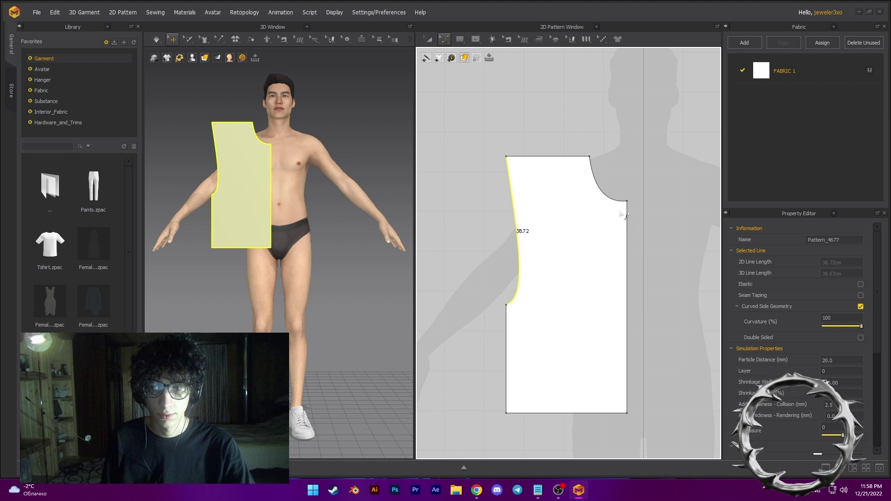
- Clone the half front as a Symmetric Pattern (with Sewing) and place the mirrored piece across the centre line at the same height
right_drag(622, 215, 603, 242)
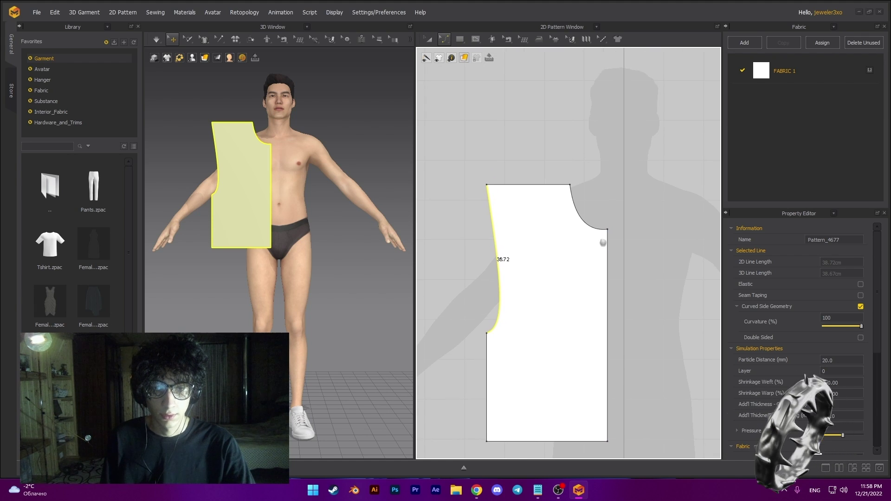
click(540, 153)
click(529, 250)
scroll(533, 274, down, 4)
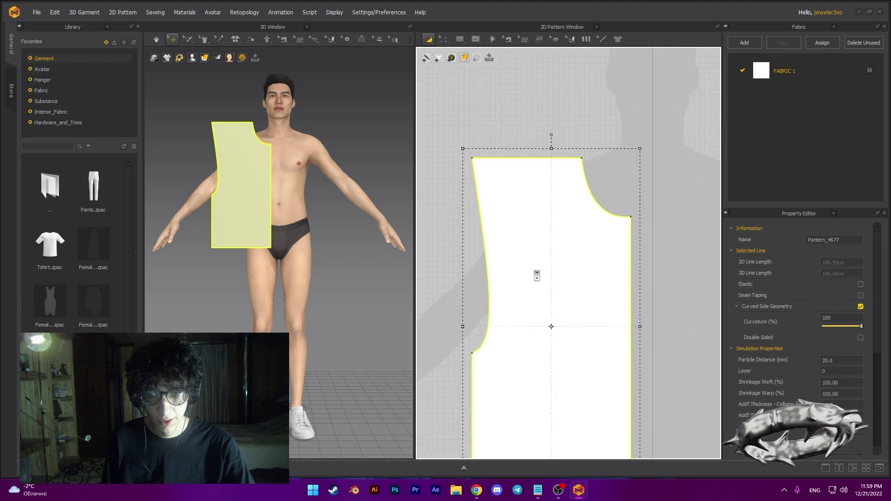
scroll(535, 278, up, 6)
middle_drag(536, 259, 504, 227)
right_click(505, 234)
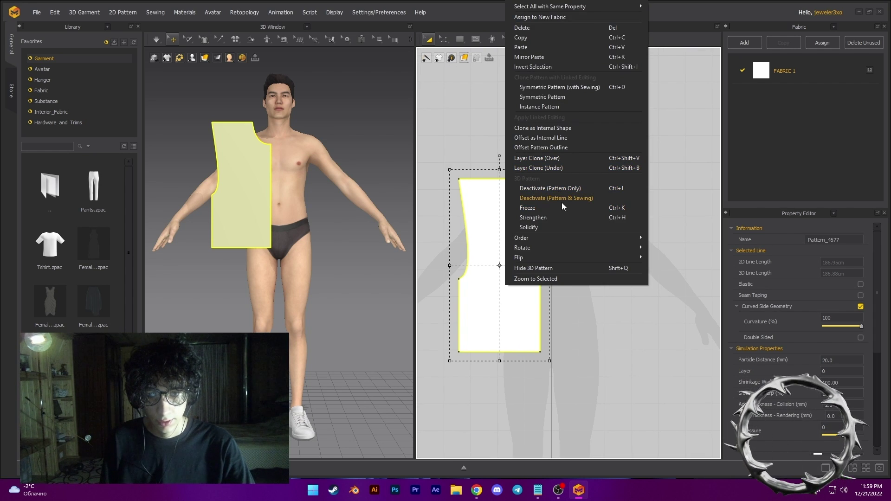
click(539, 87)
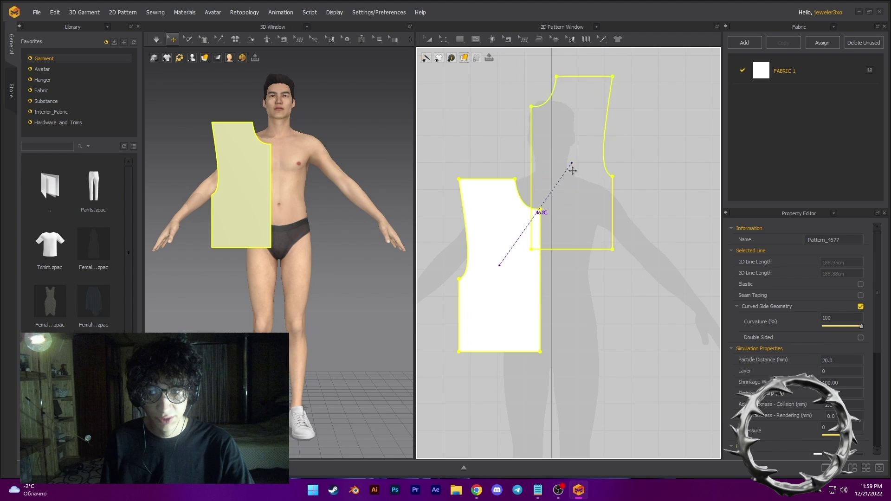
click(602, 264)
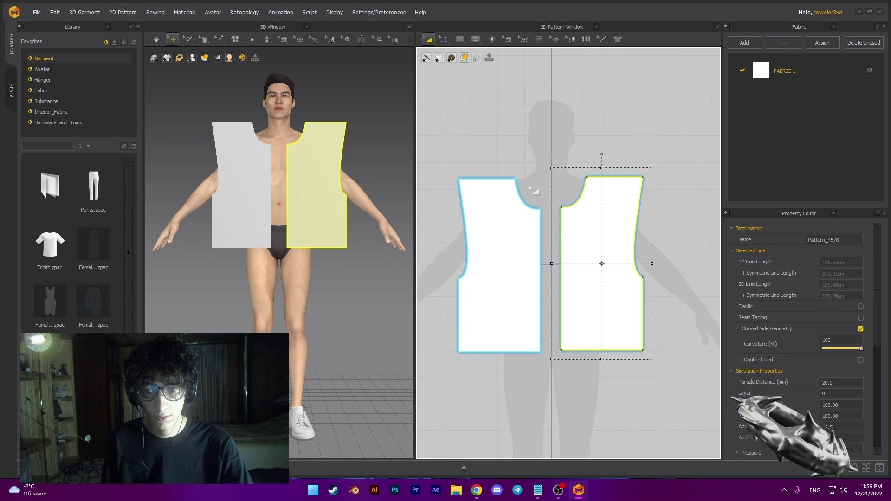
- Lower the outer shoulder corner of the front piece to slope the shoulder line on both linked halves
scroll(533, 227, up, 5)
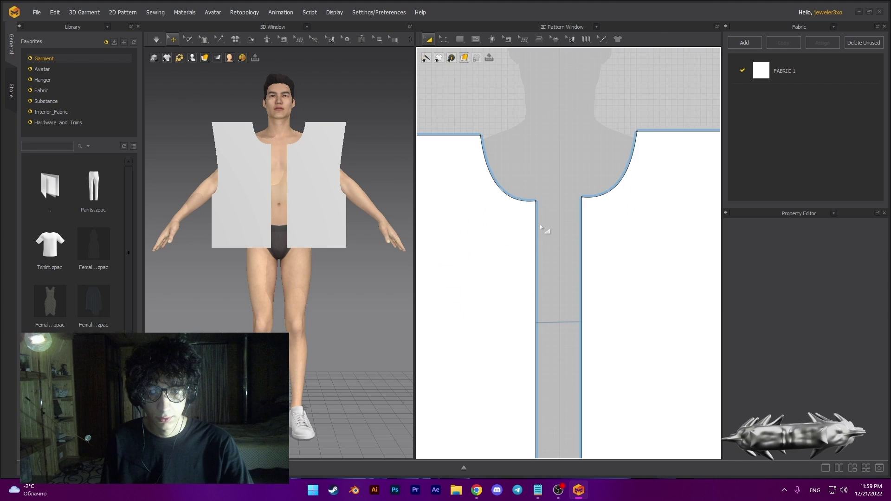
click(555, 184)
scroll(552, 186, down, 5)
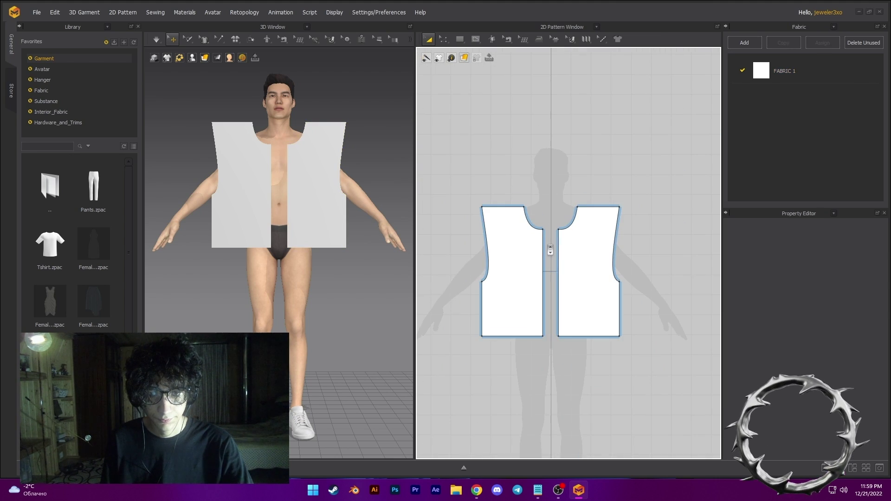
scroll(459, 185, up, 4)
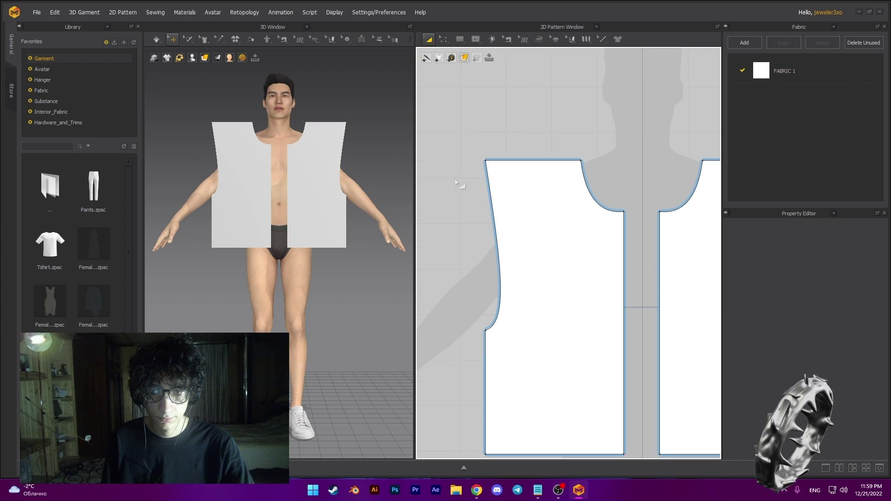
click(485, 161)
key(Down)
key(Down)
key(Down)
key(Down)
key(Down)
key(Down)
key(Down)
key(Down)
key(Down)
key(Down)
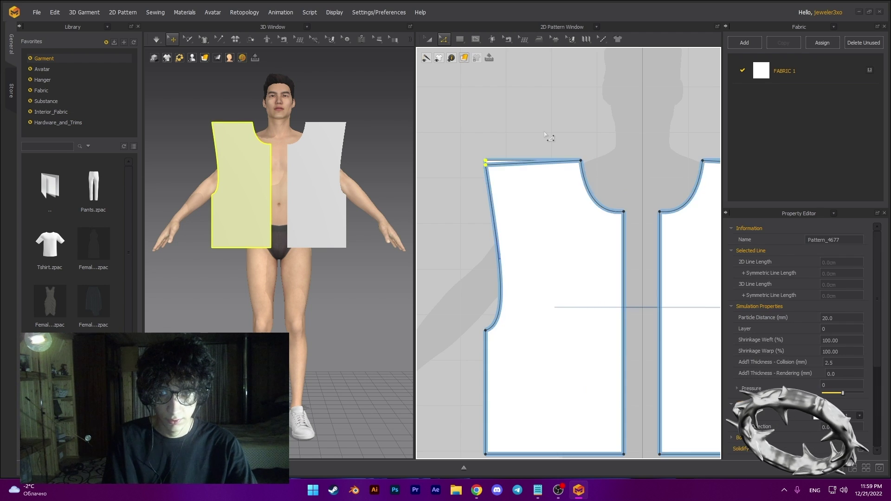
click(546, 135)
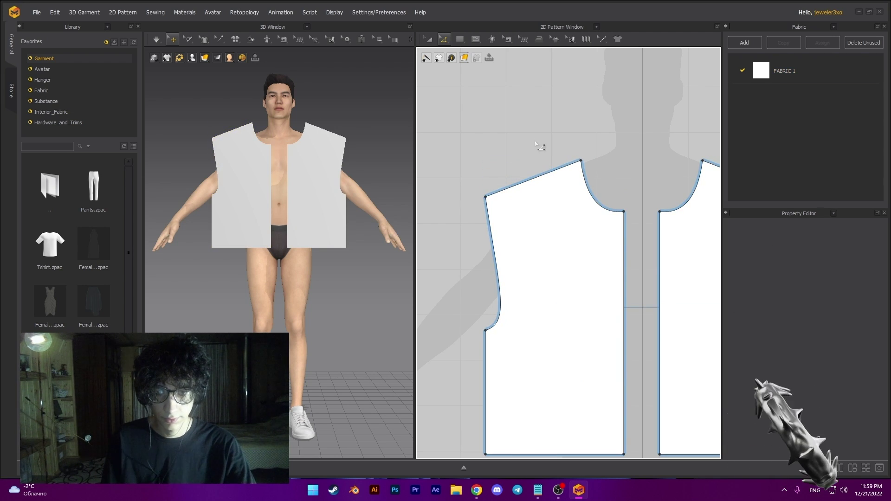
- Copy both front pieces in 3D and paste the duplicates behind the avatar's back
scroll(573, 258, down, 3)
middle_drag(539, 242, 501, 241)
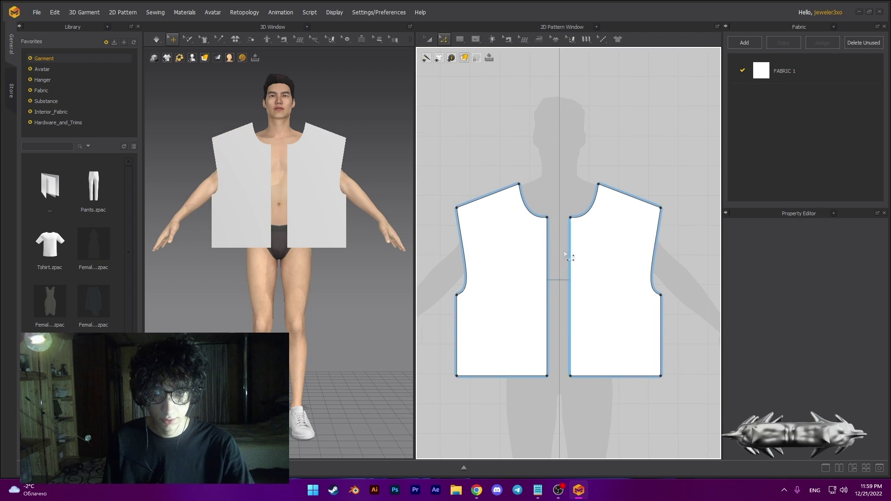
right_drag(370, 186, 275, 199)
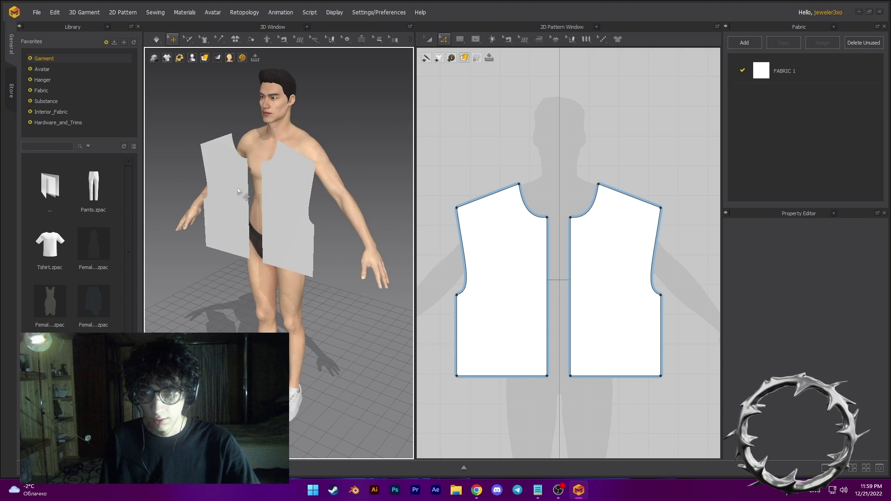
click(239, 191)
click(294, 189)
shift+click(223, 195)
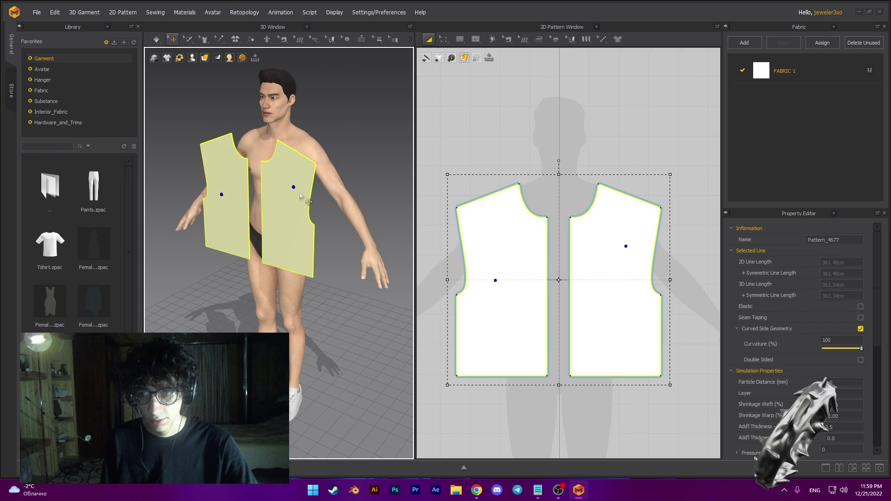
key(2)
drag(310, 185, 310, 163)
right_drag(310, 163, 250, 179)
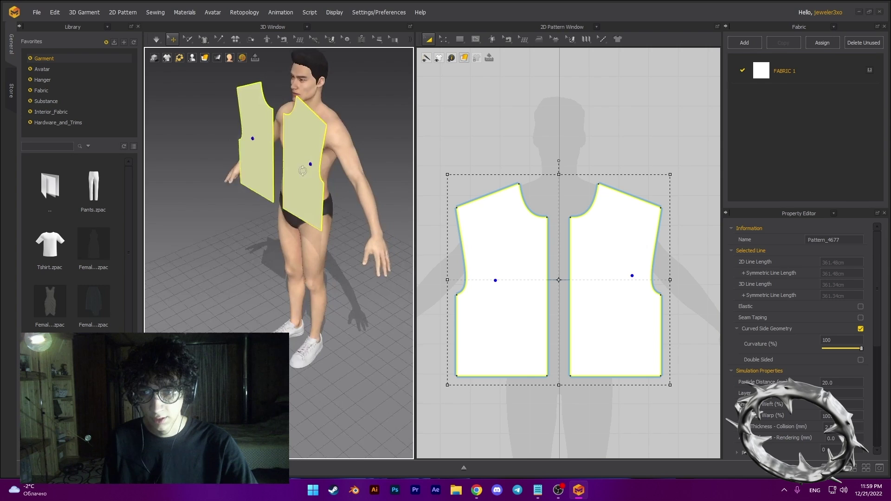
middle_drag(308, 168, 234, 210)
key(ctrl+c)
key(ctrl+v)
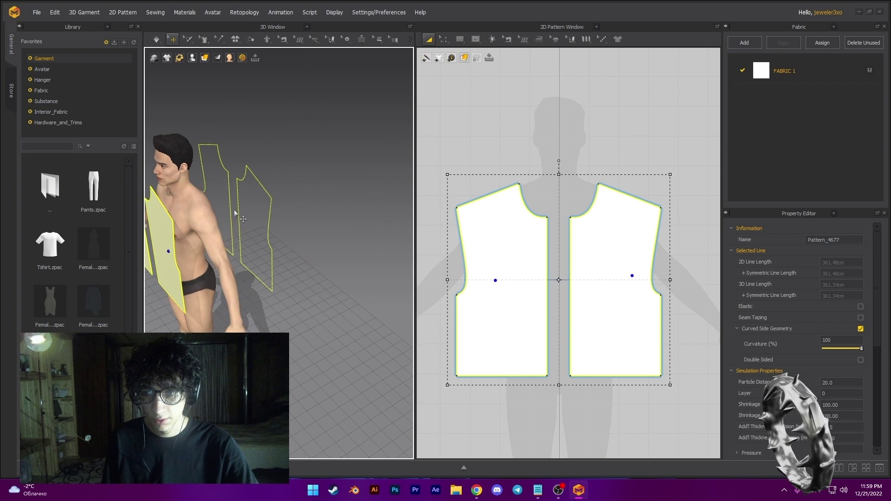
click(263, 213)
- Flip the pasted back pieces horizontally in the 3D view
right_drag(263, 213, 237, 214)
middle_drag(266, 214, 287, 210)
right_click(294, 209)
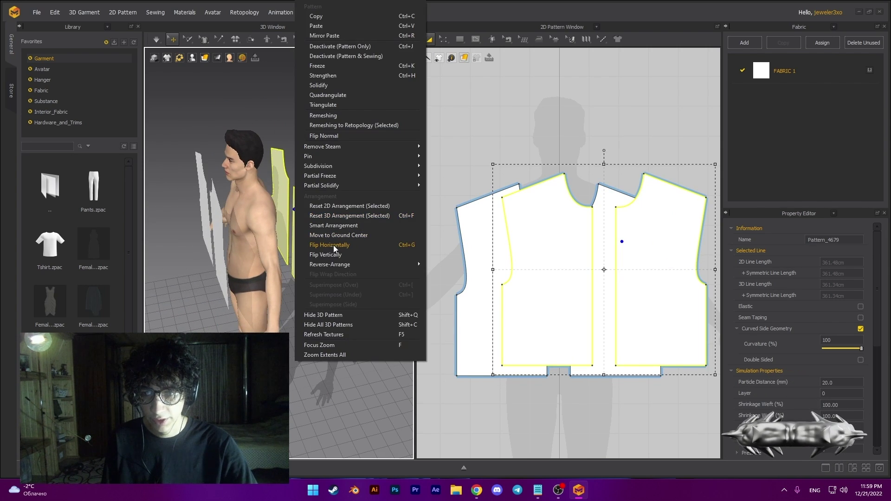
click(333, 245)
click(300, 211)
- Select both back pieces and move them closer to the avatar's back
right_drag(300, 211, 325, 182)
click(325, 182)
shift+click(260, 169)
right_drag(261, 169, 327, 201)
drag(327, 201, 302, 207)
- Sew the side seams and the shoulder lines of the front pieces to the matching edges of the back pieces
click(331, 186)
right_drag(330, 185, 285, 214)
key(n)
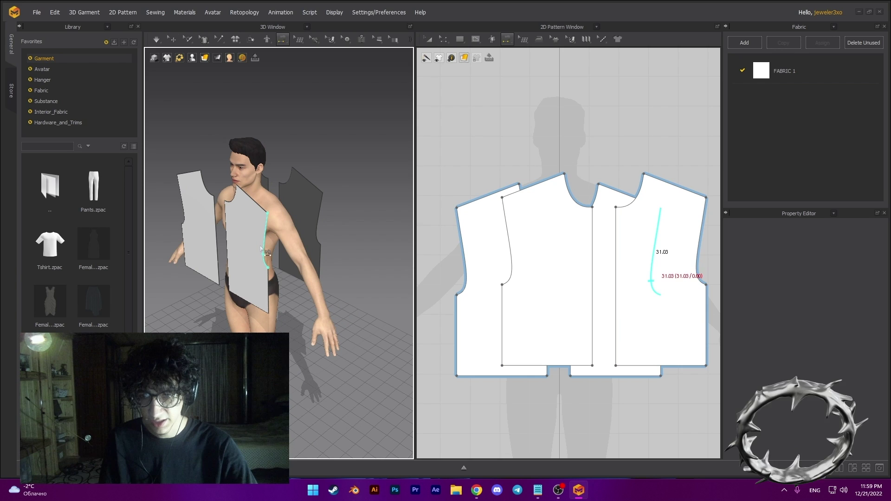
click(271, 287)
click(325, 262)
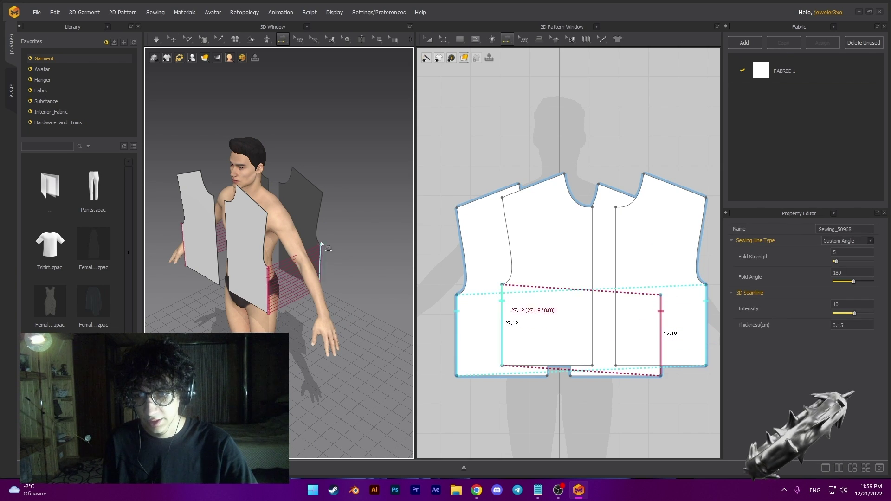
click(261, 207)
click(313, 186)
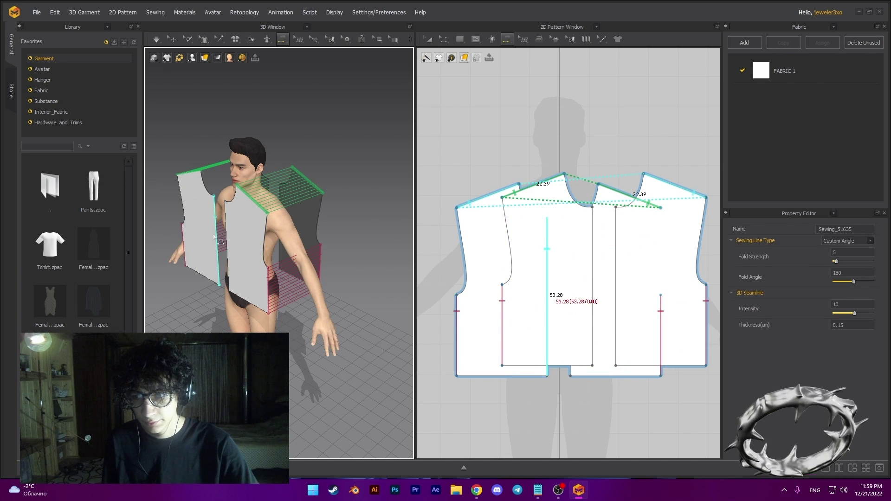
- Sew the two front pieces together along the centre front and the two back pieces along the centre back
click(214, 237)
click(227, 234)
right_drag(227, 234, 201, 193)
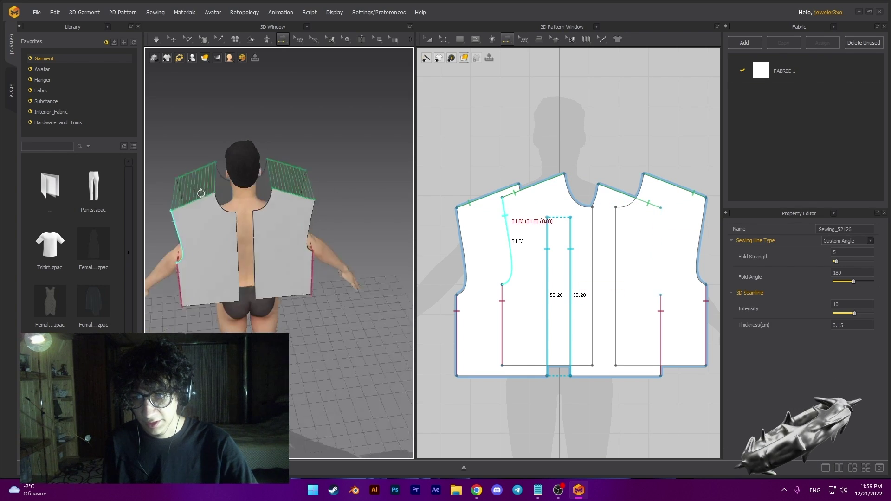
click(235, 239)
click(253, 239)
- Run the simulation to drape the sewn front and back pieces over the avatar
right_drag(253, 239, 162, 246)
key(space)
middle_drag(163, 246, 241, 236)
scroll(261, 234, up, 2)
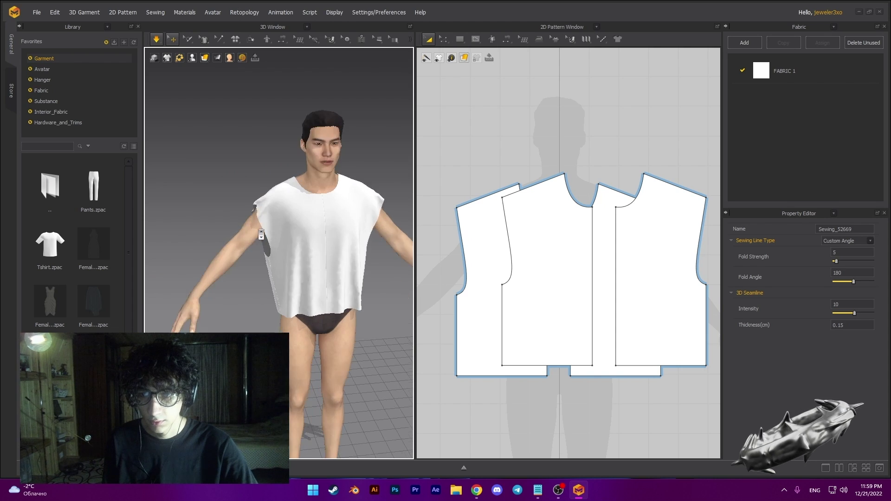
scroll(262, 235, up, 6)
- Pull the simulated cloth at the avatar's right shoulder to settle the front and back pieces around the armhole
click(289, 183)
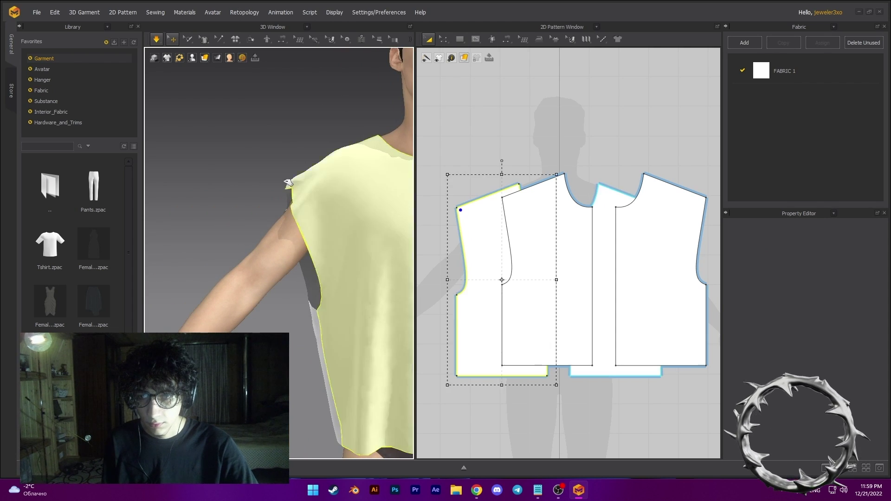
right_drag(299, 217, 413, 234)
drag(308, 184, 397, 189)
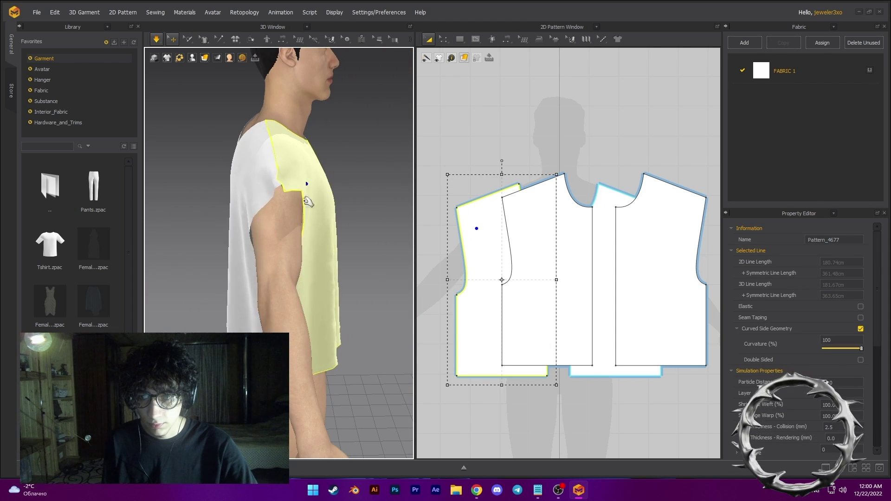
mouse_move(253, 190)
right_down()
mouse_move(236, 187)
mouse_move(244, 134)
mouse_move(238, 197)
right_up()
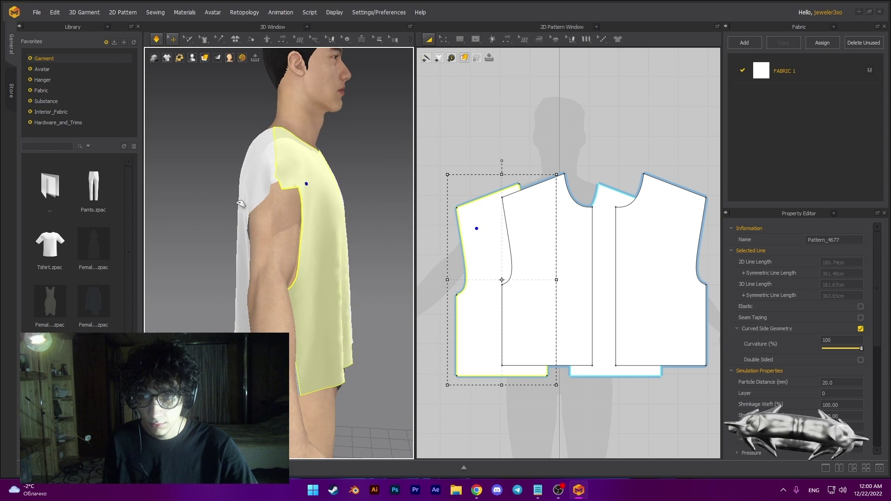
click(261, 202)
right_drag(341, 205, 234, 143)
click(234, 143)
scroll(327, 218, down, 4)
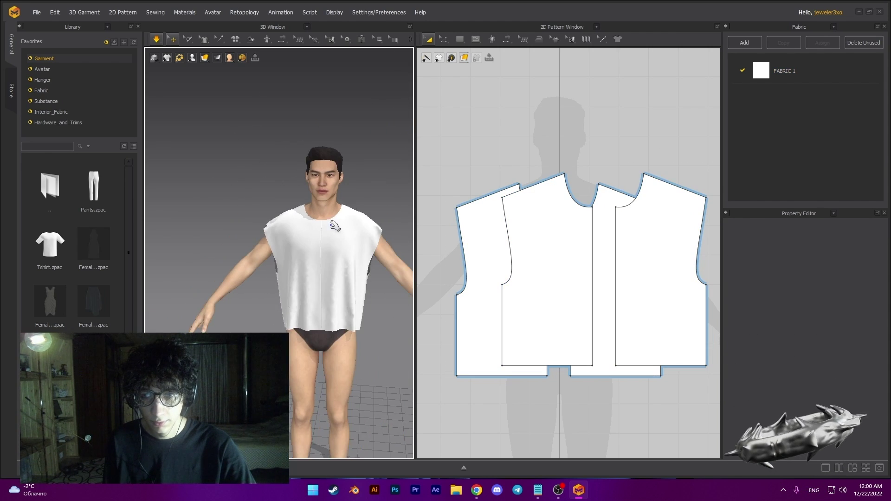
- Move both back pieces clear of the front pieces so the two pairs lie side by side in the 2D pattern layout
key(n)
right_drag(331, 222, 353, 221)
middle_drag(352, 221, 301, 224)
scroll(510, 243, down, 2)
scroll(501, 241, up, 3)
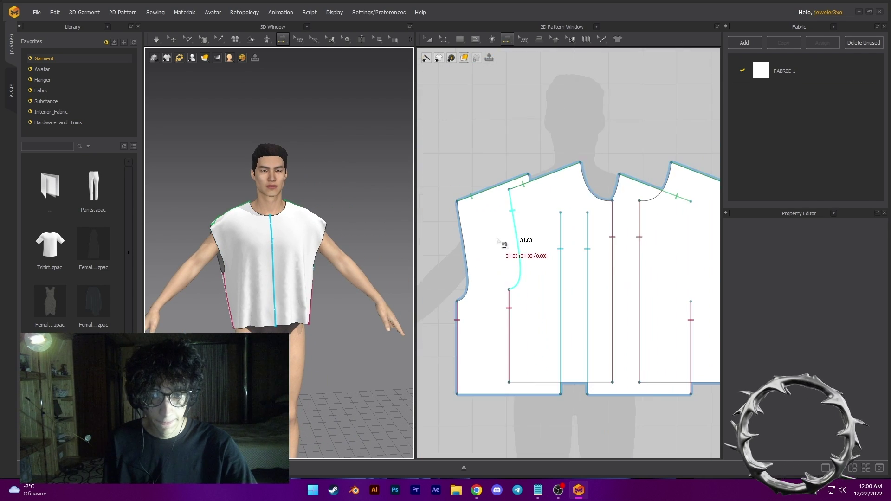
scroll(497, 240, down, 5)
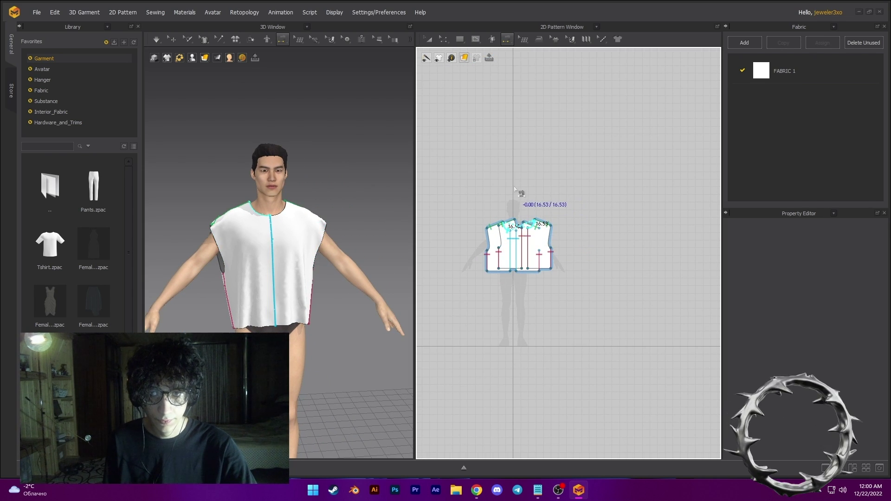
key(a)
click(509, 242)
shift+click(536, 240)
drag(537, 241, 600, 246)
click(552, 219)
- Draw a four-sided half-sleeve polygon beside the front pieces, with a bottom edge about 29 cm and a vertical edge about 22 cm
middle_drag(456, 233, 547, 244)
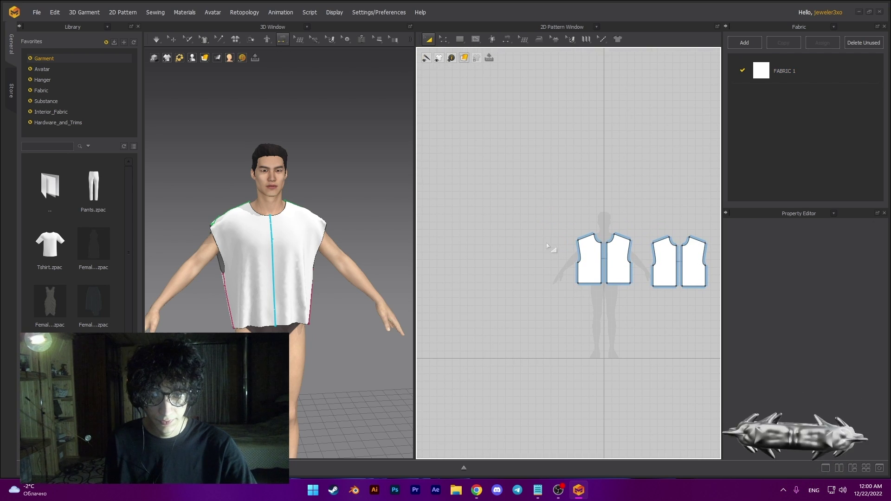
scroll(534, 244, up, 3)
scroll(534, 245, down, 1)
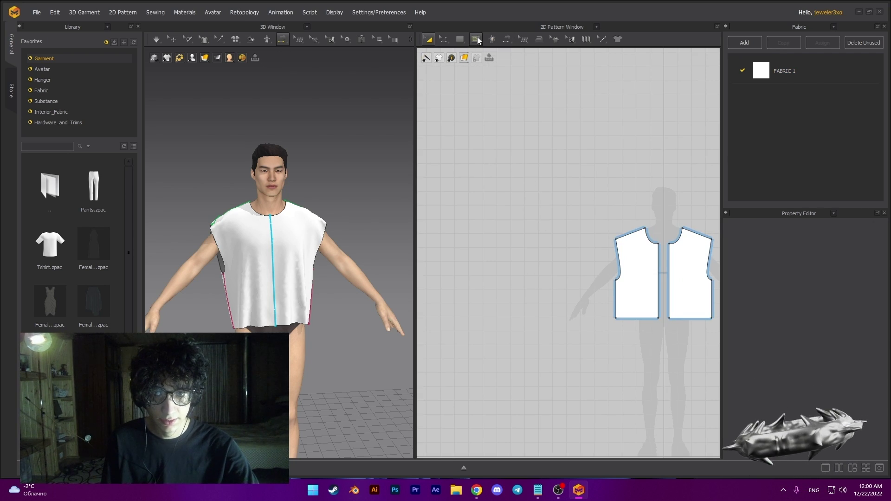
click(477, 39)
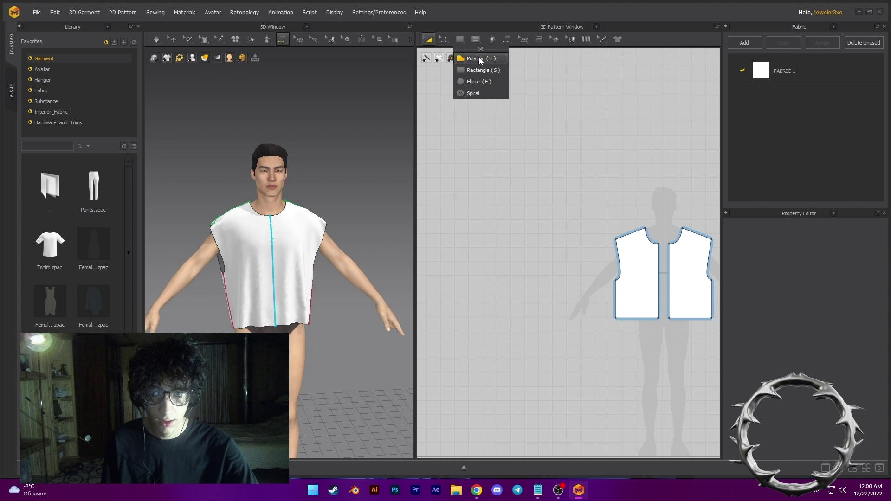
click(479, 59)
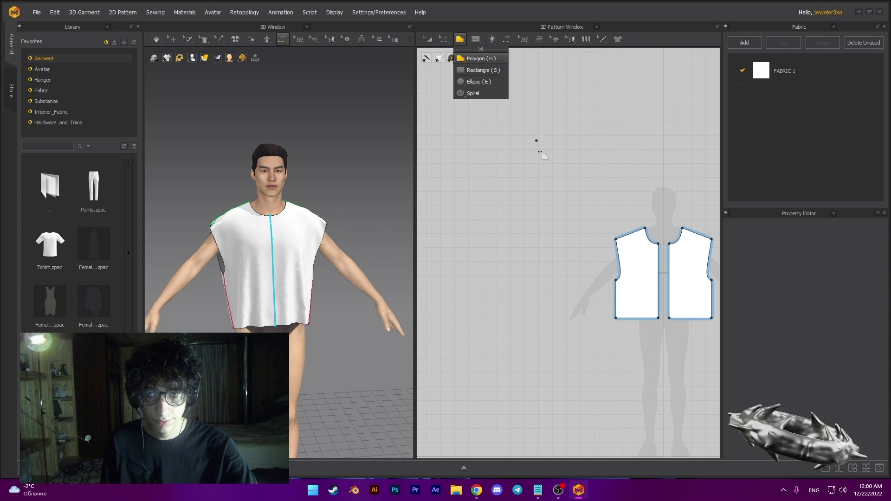
click(528, 259)
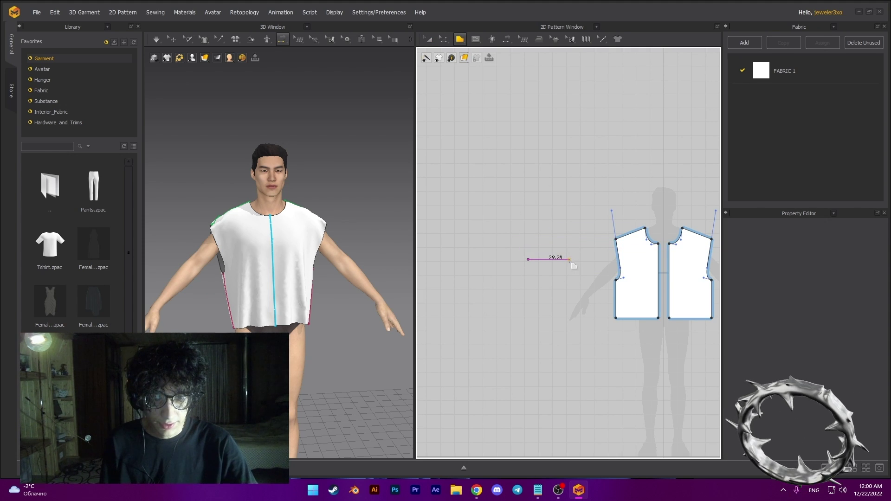
scroll(568, 260, up, 3)
click(570, 258)
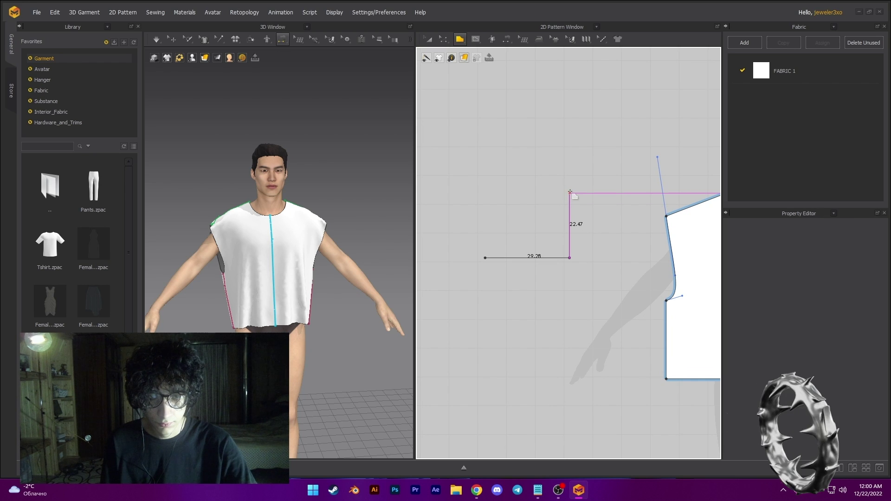
click(569, 192)
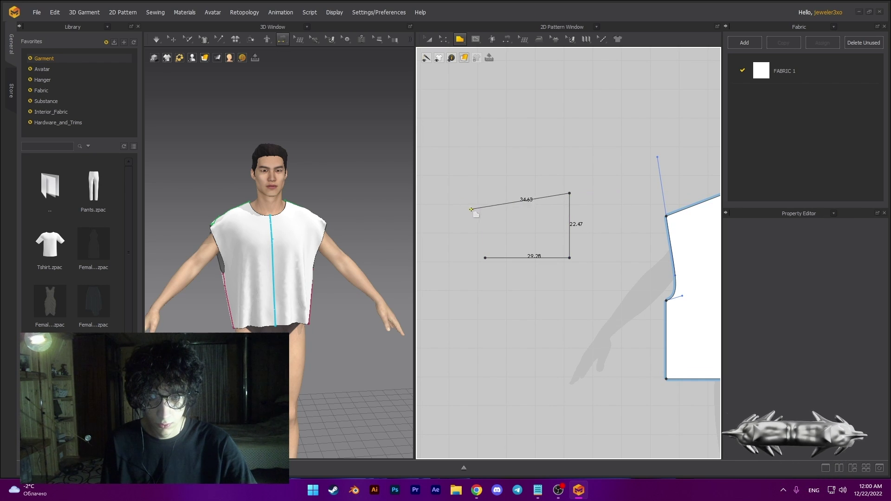
click(485, 258)
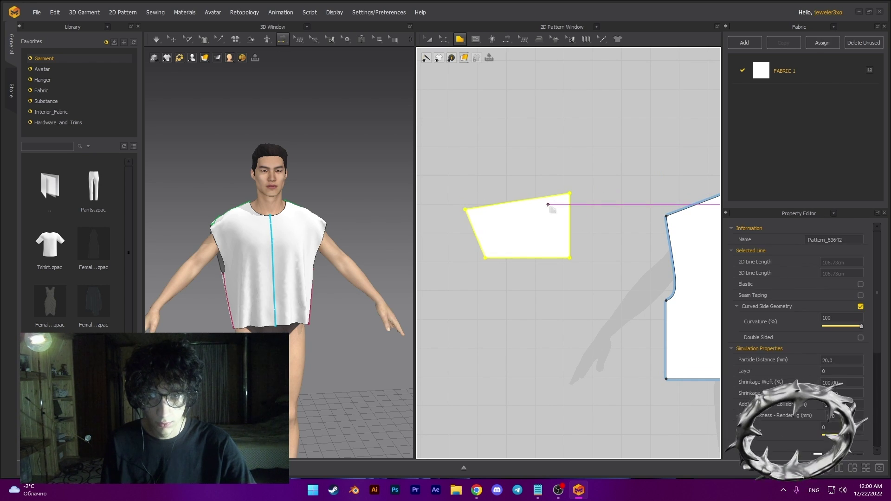
- Curve the half-sleeve's sloping upper edge and adjust the curve handle near its outer corner into a gentle S-shape
scroll(513, 235, down, 2)
scroll(540, 225, up, 5)
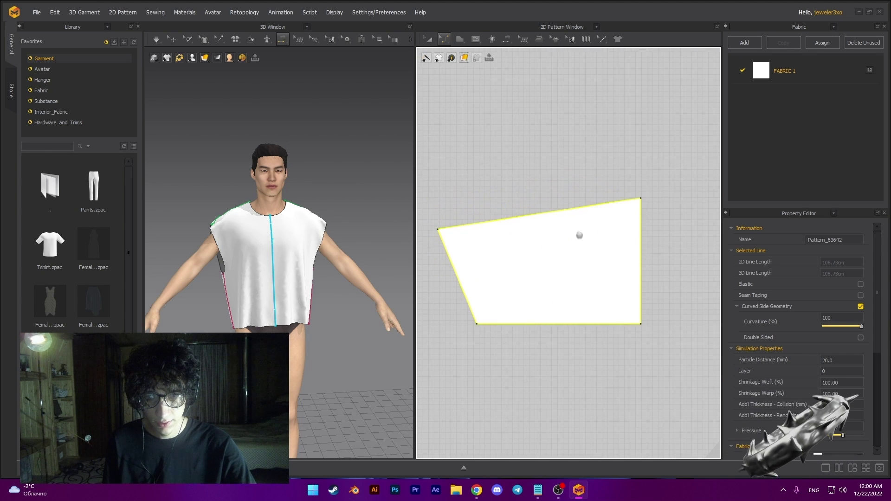
click(574, 209)
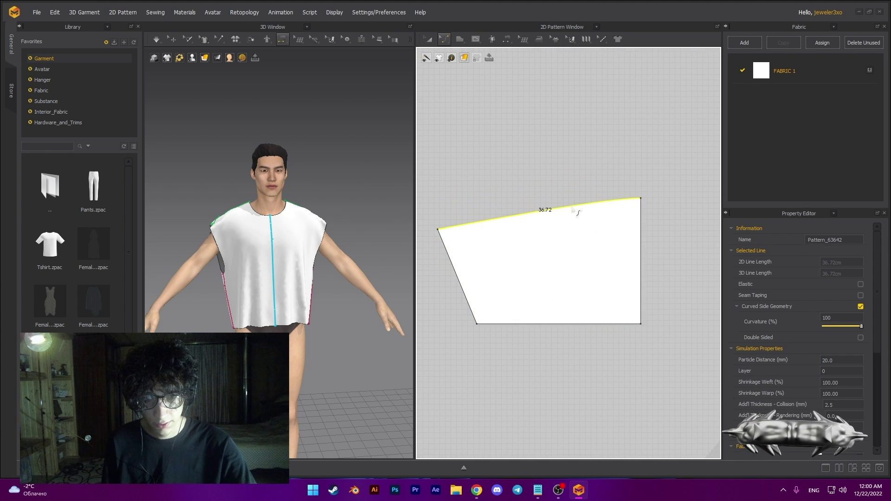
click(437, 230)
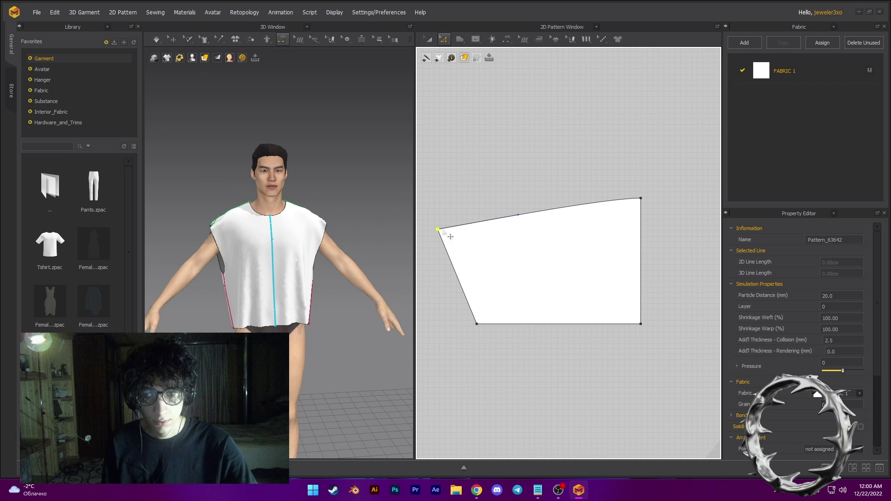
click(521, 215)
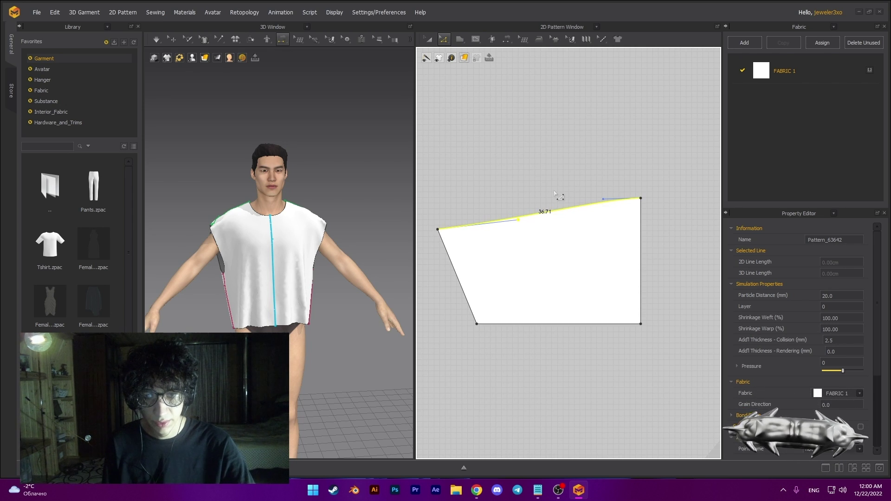
- Unfold the half-sleeve across its vertical edge to make a full symmetric sleeve piece
click(640, 254)
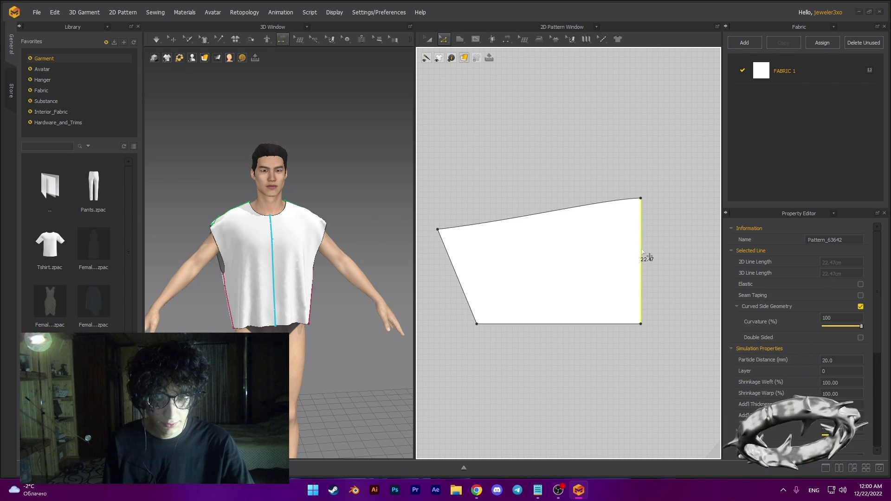
middle_drag(671, 263, 557, 222)
scroll(525, 232, down, 4)
scroll(526, 232, up, 6)
scroll(526, 235, down, 3)
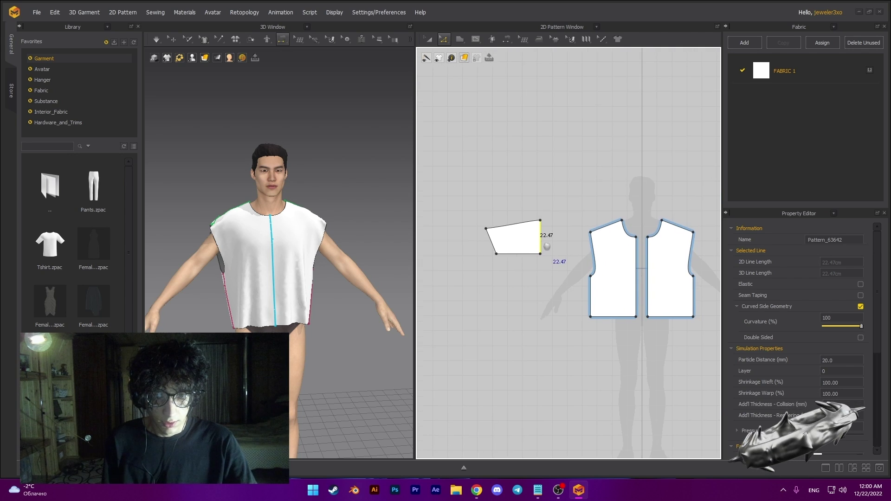
scroll(533, 234, up, 3)
right_click(537, 233)
click(556, 338)
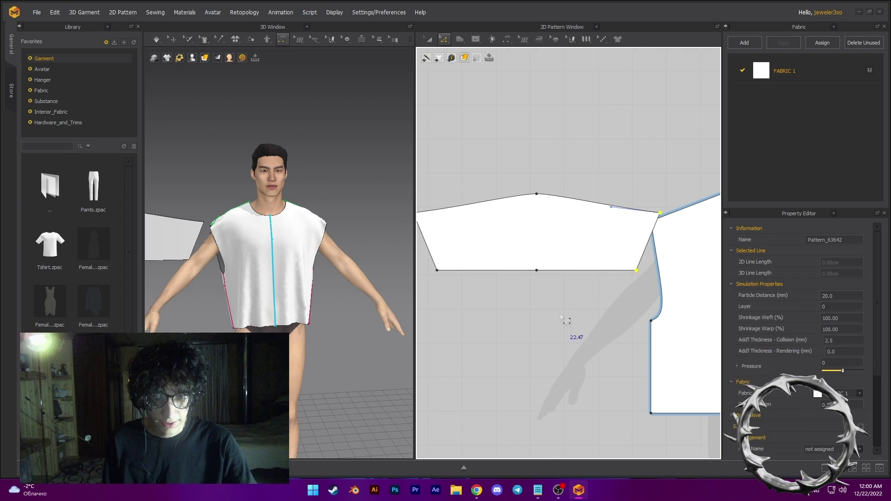
- Rotate the sleeve piece in 3D so it faces the outer side of the avatar's right arm
scroll(274, 232, up, 4)
middle_drag(274, 232, 330, 269)
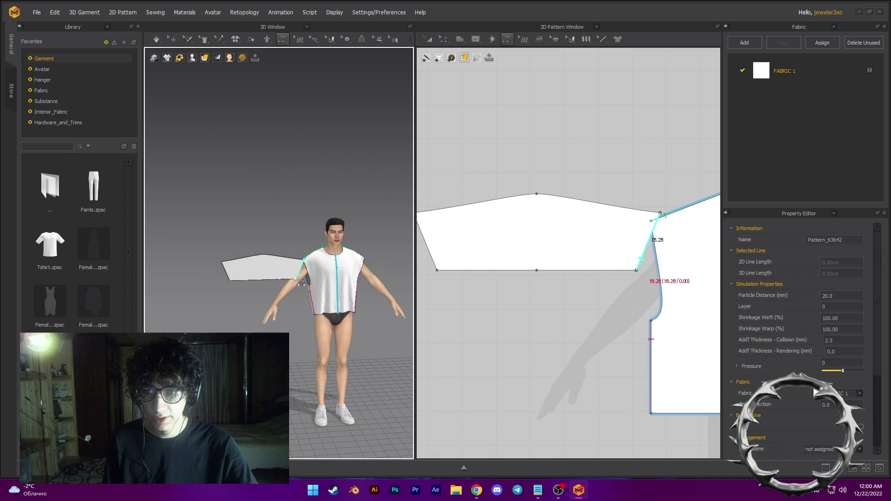
scroll(292, 281, down, 2)
right_drag(319, 261, 356, 275)
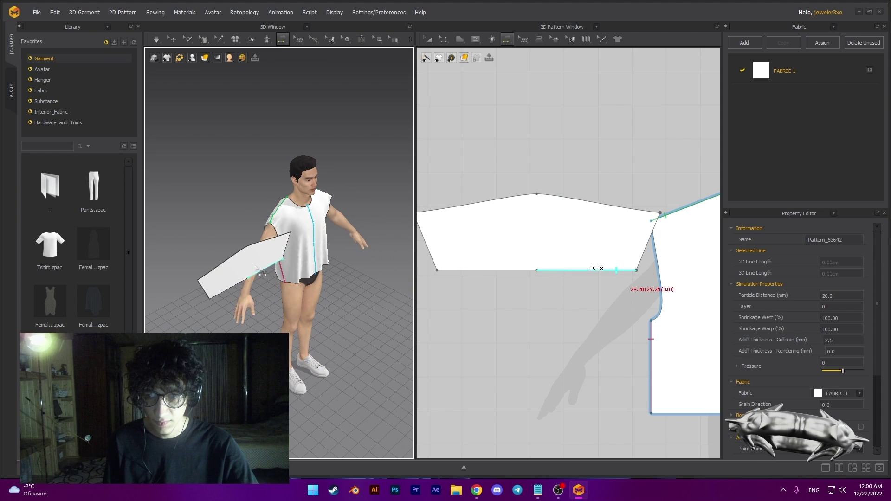
right_drag(314, 237, 311, 260)
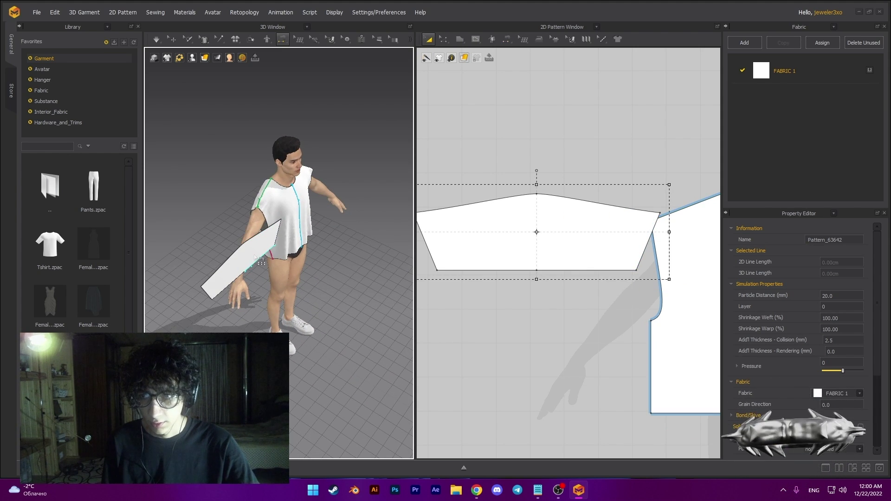
key(z)
key(q)
click(277, 245)
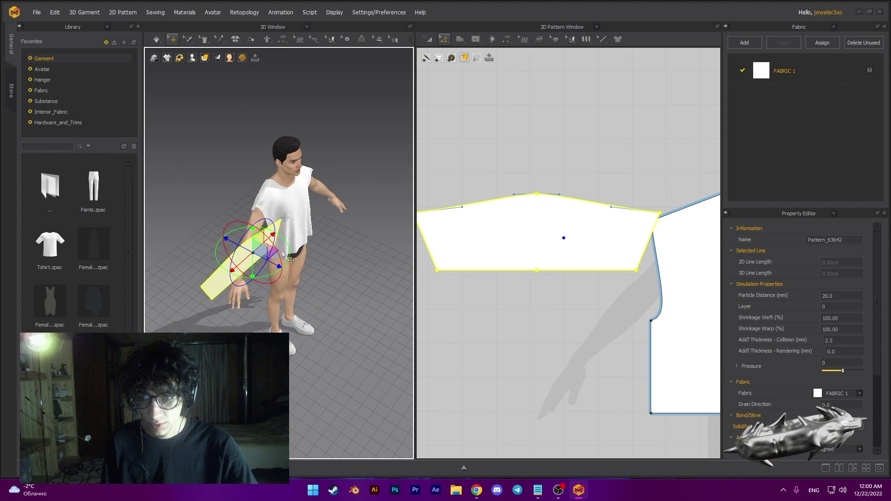
drag(291, 270, 229, 282)
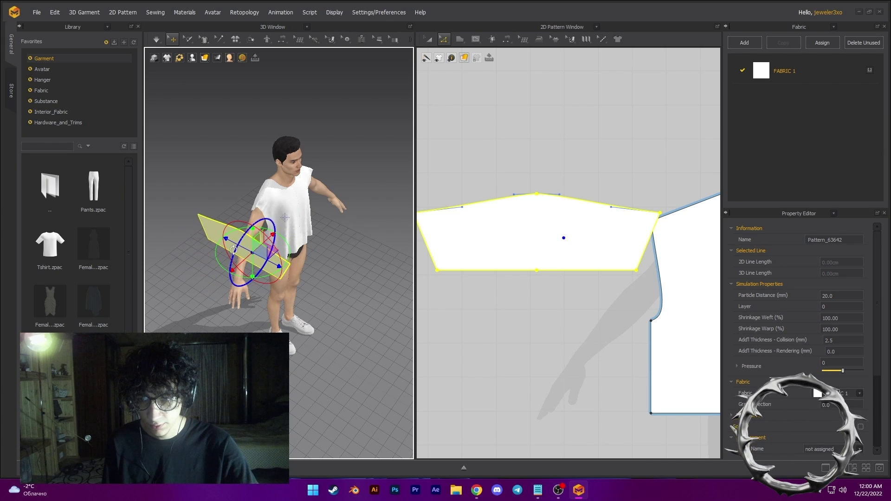
mouse_move(233, 250)
mouse_down()
mouse_move(243, 235)
mouse_move(233, 254)
mouse_up()
- Move the sleeve piece up alongside the avatar's right shoulder and upper arm, near the armhole
right_drag(216, 257, 247, 262)
mouse_move(200, 256)
mouse_down()
mouse_move(221, 259)
mouse_move(208, 252)
mouse_up()
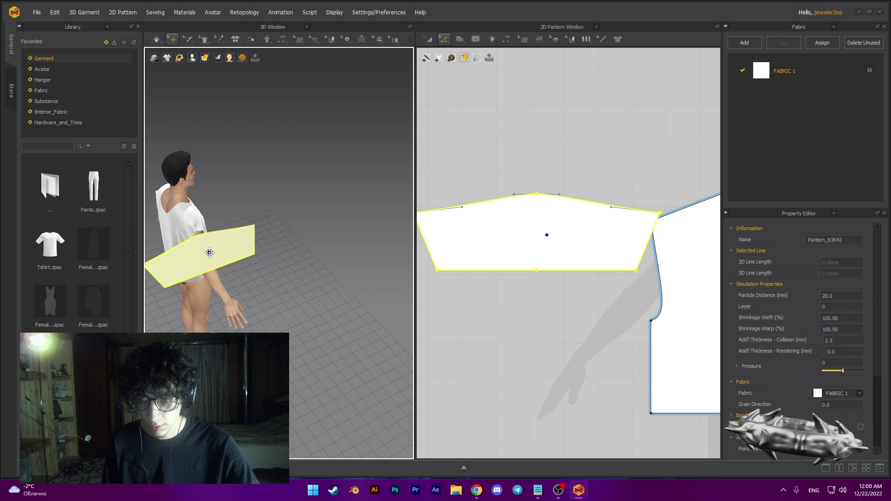
right_drag(209, 252, 176, 236)
scroll(277, 254, up, 2)
scroll(277, 254, down, 5)
scroll(277, 254, down, 3)
drag(219, 209, 261, 230)
right_drag(341, 249, 315, 245)
click(337, 162)
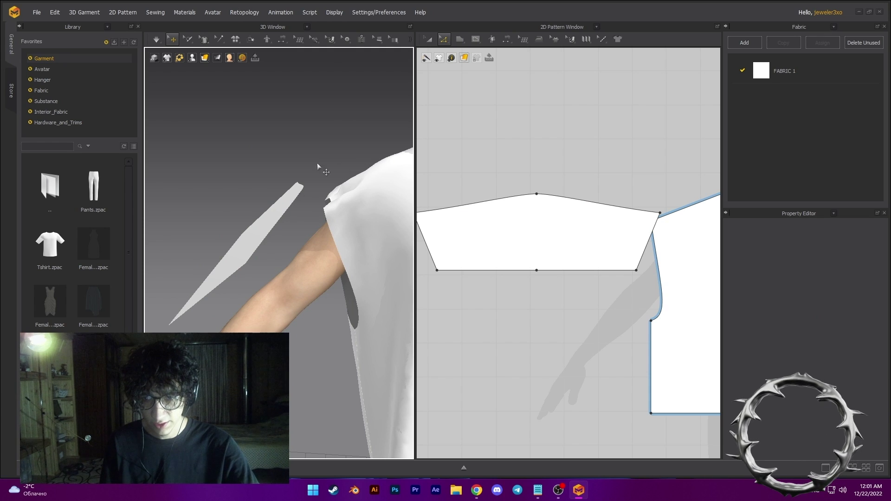
- Sew the front half of the sleeve's curved upper edge to the front armhole
key(n)
click(280, 218)
click(344, 262)
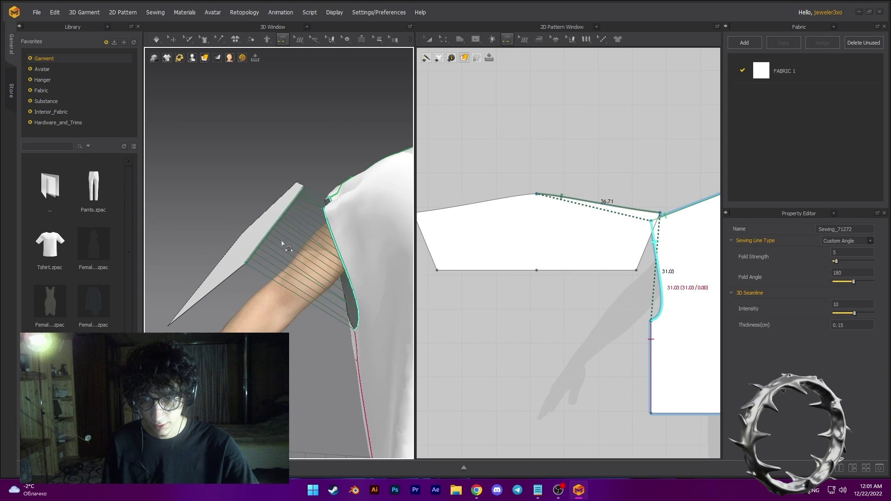
- Sew the back half of the sleeve's curved upper edge to the back armhole and simulate the garment
right_drag(280, 243, 366, 286)
middle_drag(366, 286, 172, 246)
right_drag(320, 255, 299, 213)
click(327, 187)
click(327, 187)
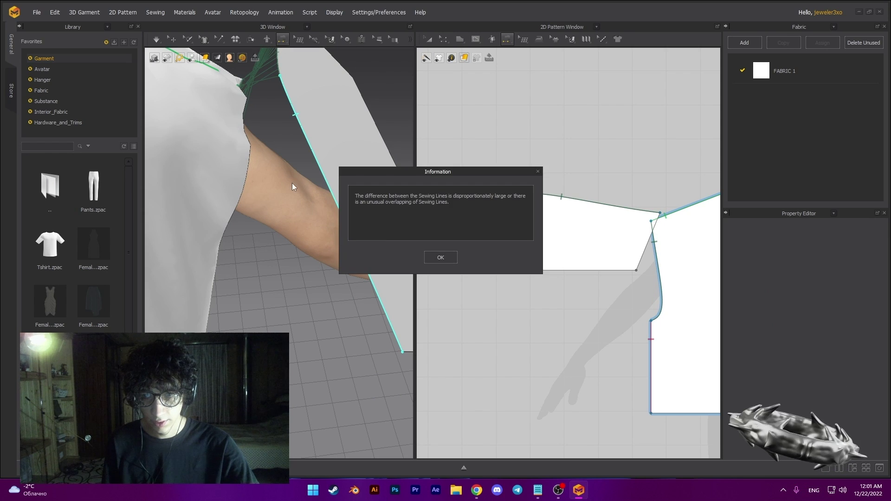
click(437, 255)
click(336, 210)
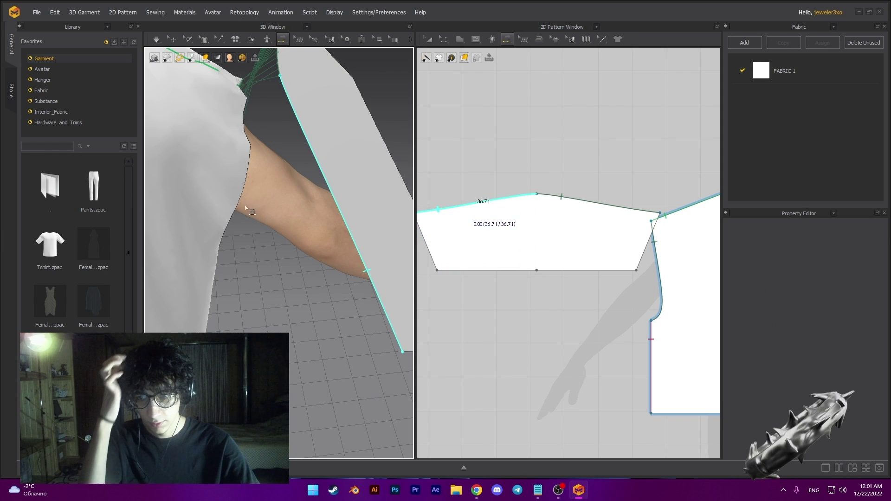
click(234, 227)
right_drag(234, 227, 170, 203)
click(275, 226)
click(240, 246)
key(space)
middle_drag(170, 203, 243, 211)
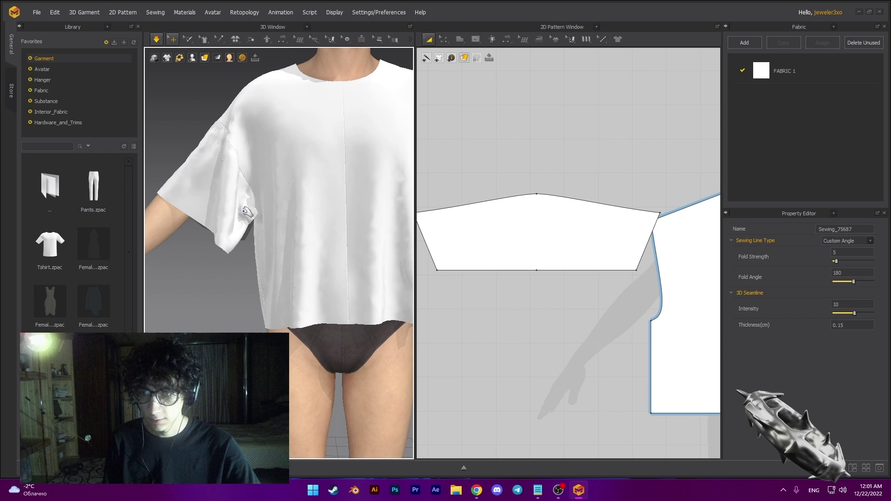
- Sew the sleeve's two slanted side edges together as the underarm seam and simulate the garment
key(n)
scroll(264, 231, down, 1)
scroll(263, 232, up, 4)
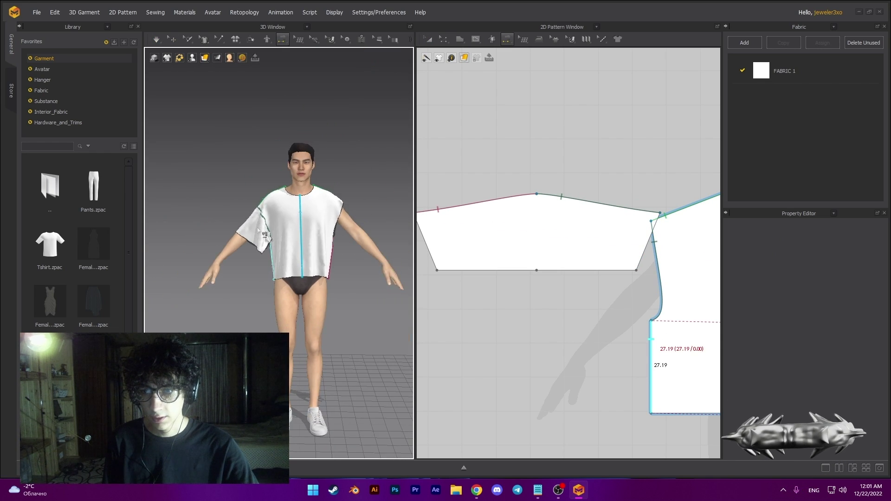
scroll(232, 227, up, 6)
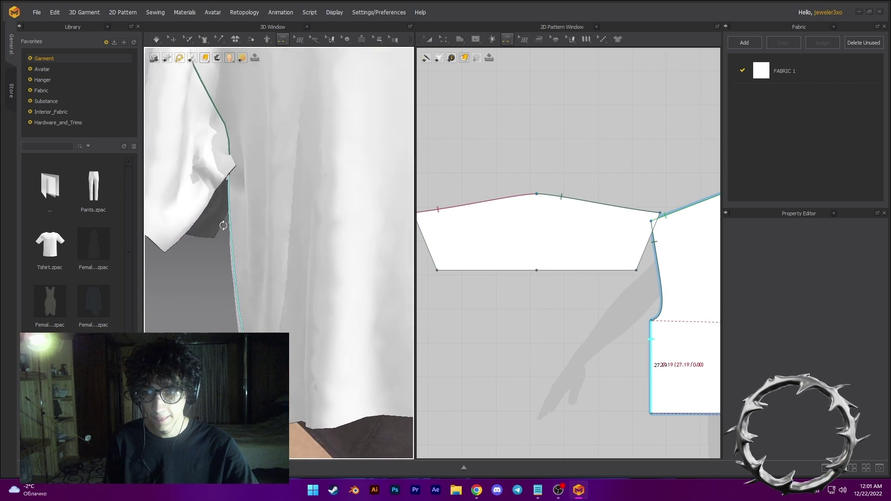
right_drag(223, 225, 229, 246)
click(233, 240)
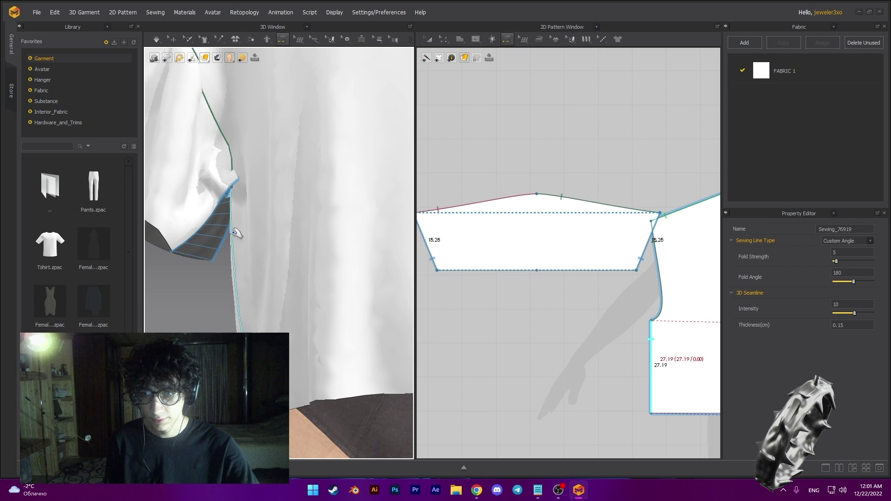
key(space)
scroll(239, 258, down, 6)
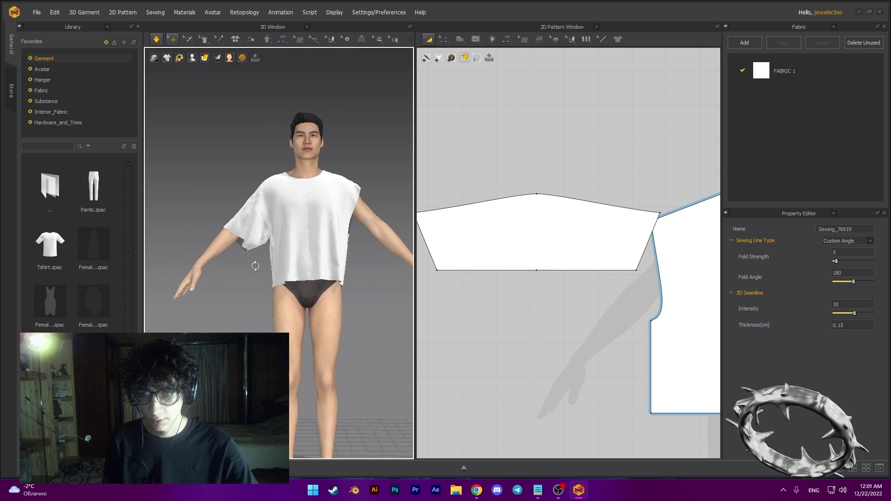
- Narrow the sleeve piece by shifting its back underarm edge inward in the 2D pattern, undoing the last nudge
key(n)
key(z)
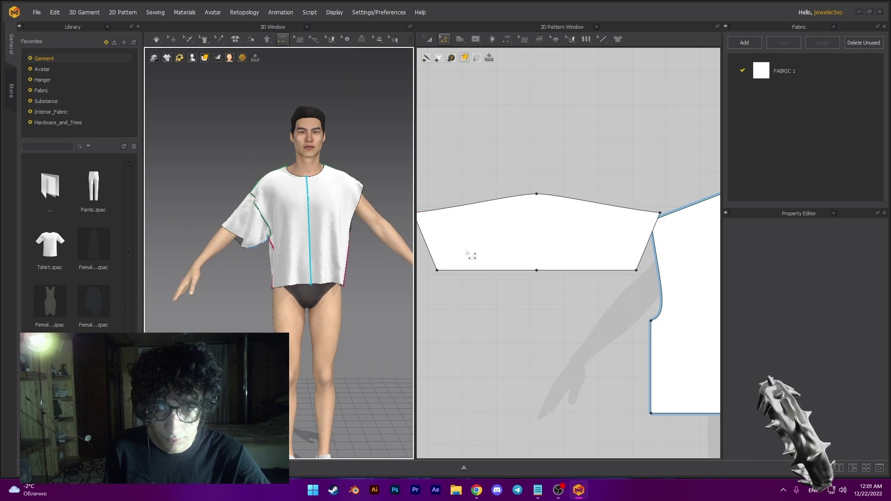
key(a)
click(513, 230)
scroll(505, 246, down, 4)
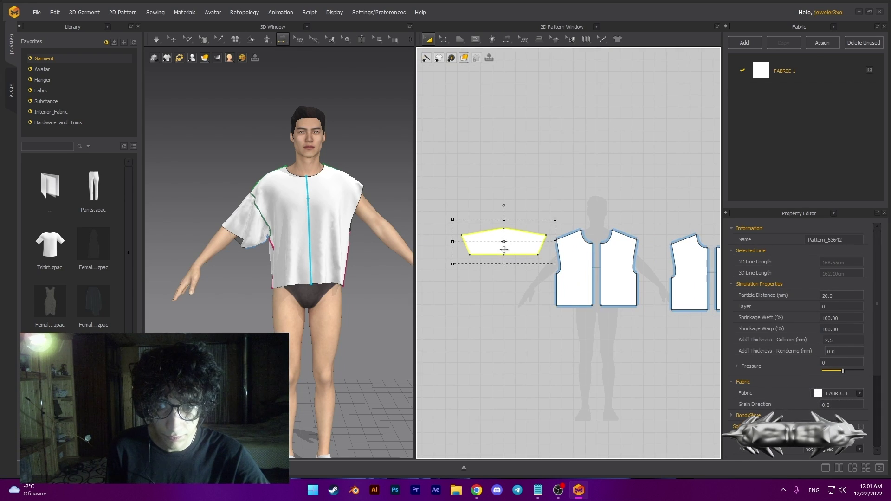
scroll(506, 264, up, 5)
key(z)
drag(459, 197, 416, 334)
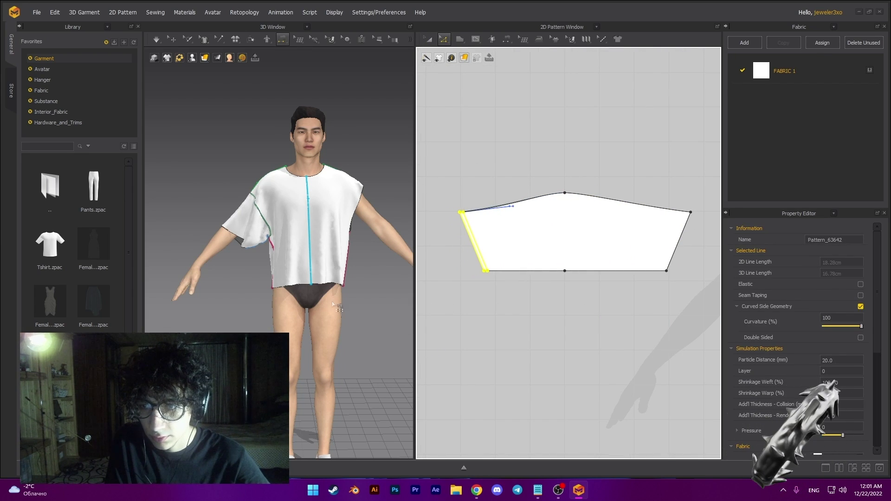
key(n)
right_drag(332, 302, 328, 291)
click(689, 212)
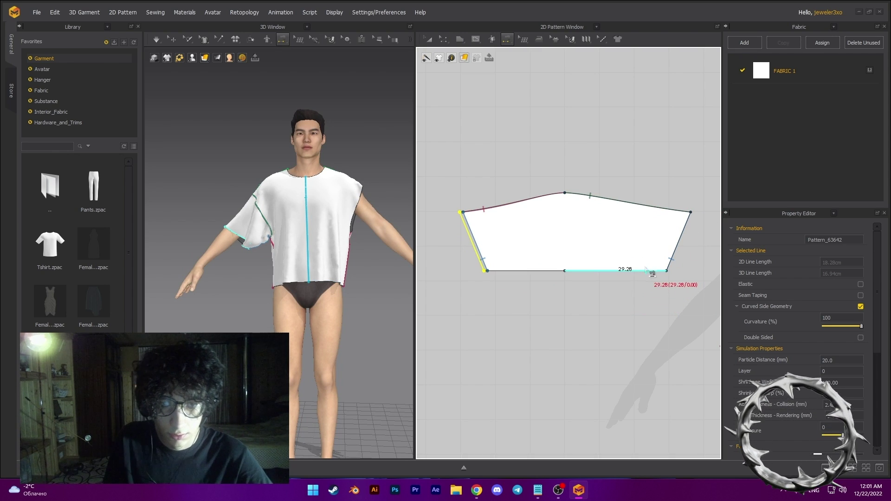
key(ctrl+z)
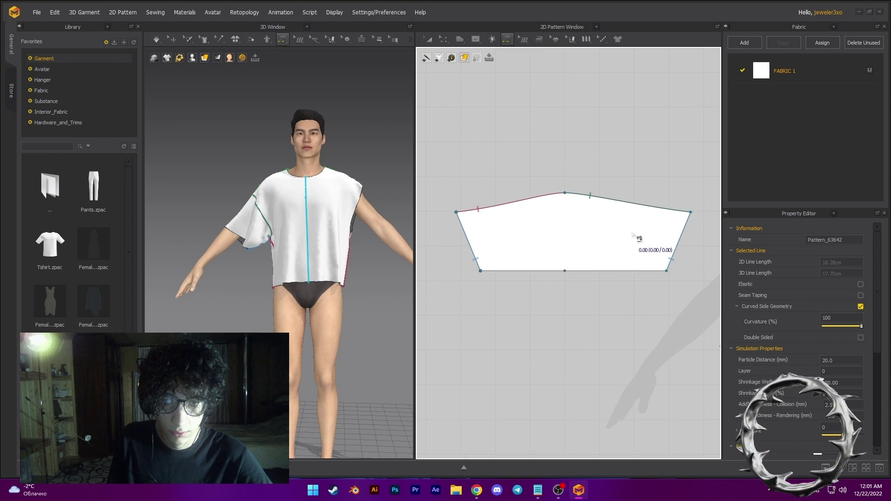
- Shift the sleeve's front underarm edge inward in small nudges and simulate the garment
key(a)
key(z)
drag(651, 187, 699, 308)
key(Left)
key(Left)
key(Left)
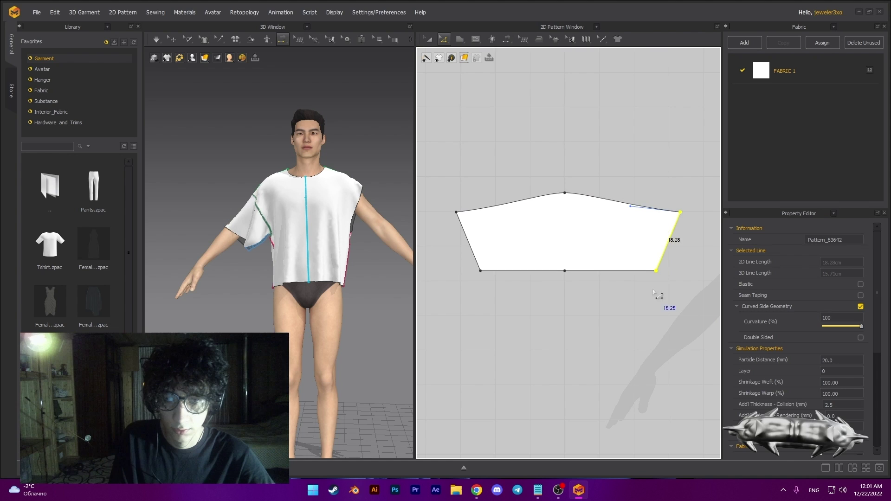
key(space)
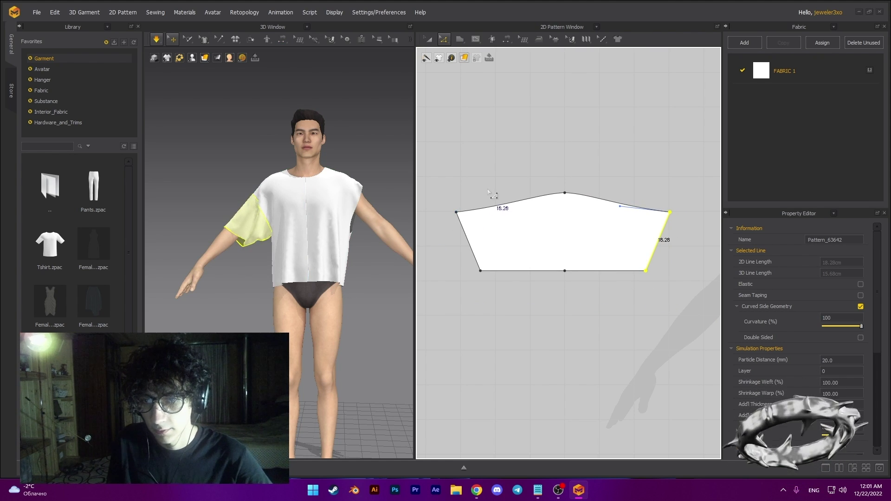
- Shift the sleeve's back underarm edge further inward and its front underarm edge outward while the simulation runs
drag(488, 190, 454, 321)
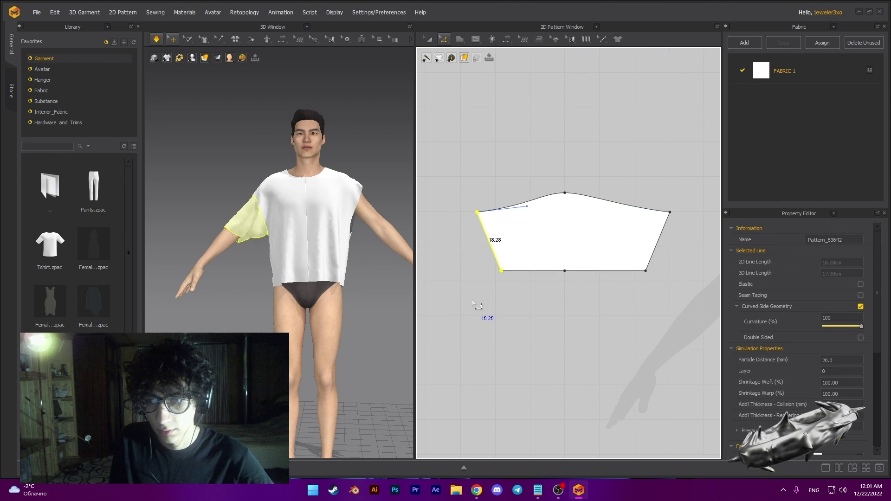
drag(585, 163, 557, 207)
drag(682, 187, 602, 316)
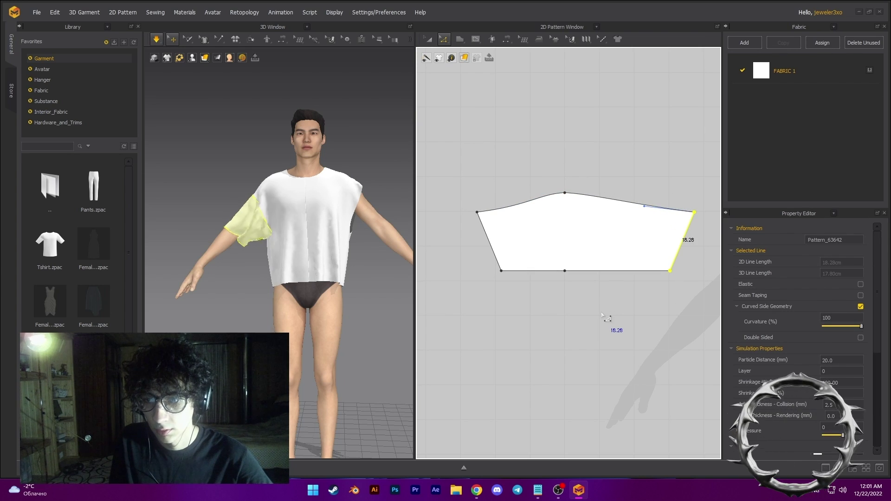
- Pull the simulated sleeve cloth into place around the avatar's right upper arm from the front and the back
scroll(258, 279, up, 5)
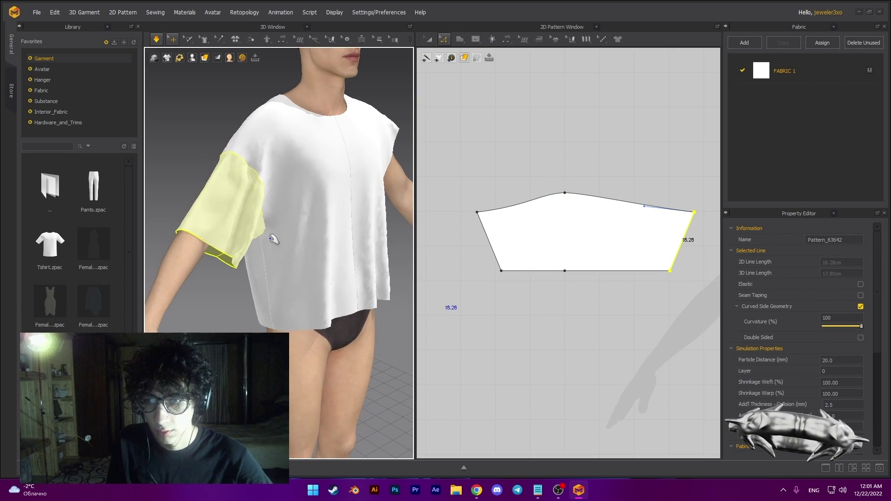
click(194, 183)
drag(194, 184, 213, 233)
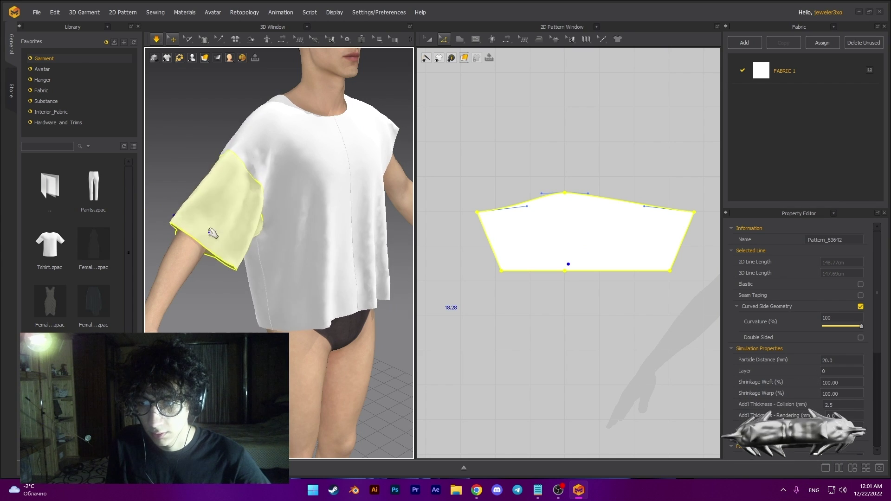
right_drag(213, 232, 214, 173)
scroll(181, 219, down, 5)
drag(214, 173, 239, 162)
drag(202, 207, 193, 215)
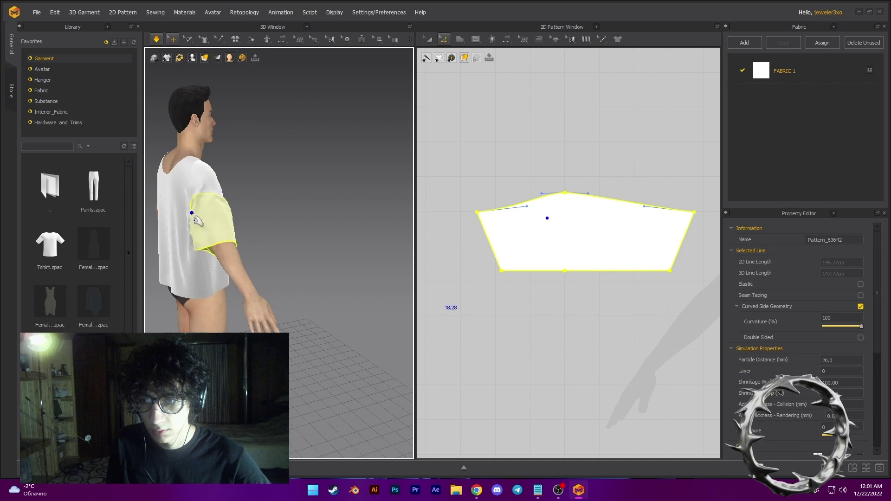
right_drag(232, 218, 170, 218)
click(202, 183)
- Examine how the sleeve drapes on the right arm and compare it with the open armhole opposite
right_drag(273, 194, 253, 198)
scroll(245, 211, down, 3)
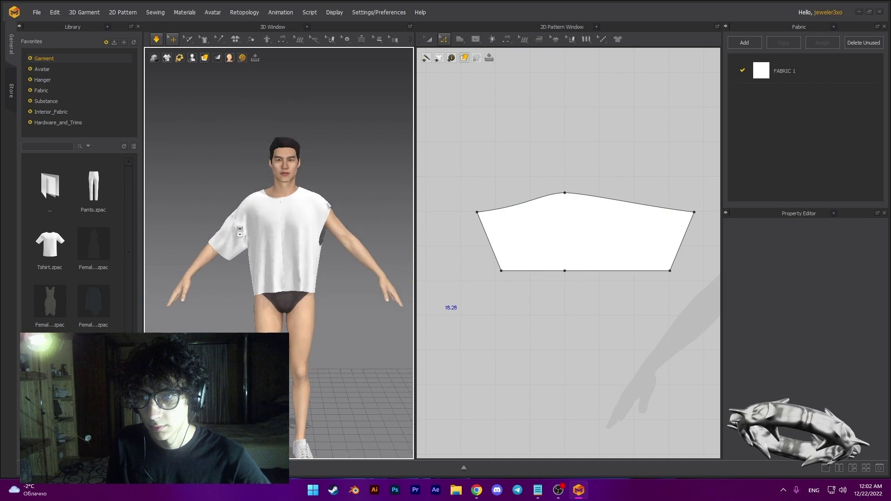
scroll(236, 227, up, 7)
scroll(237, 227, down, 2)
right_drag(279, 225, 199, 193)
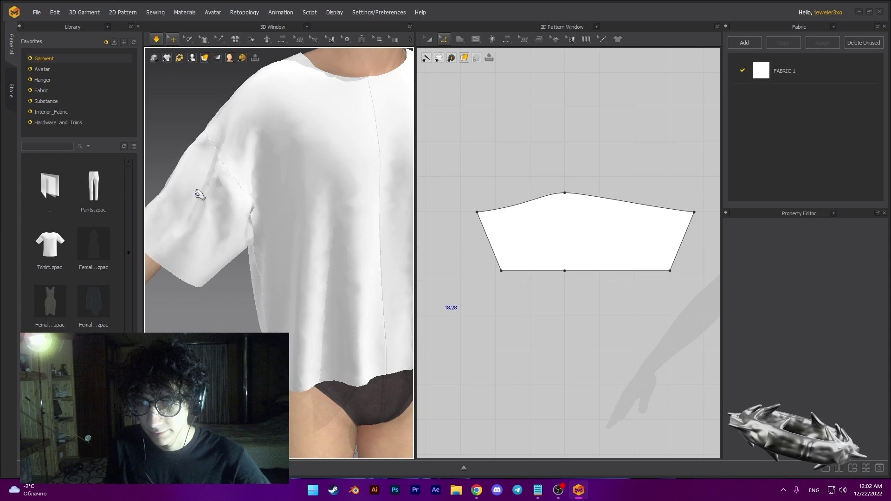
click(160, 171)
scroll(265, 227, up, 2)
scroll(264, 228, down, 7)
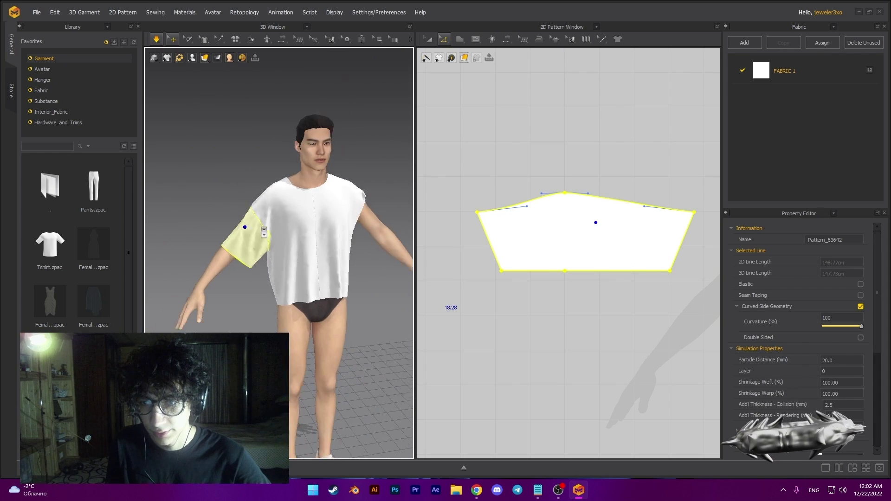
right_drag(264, 227, 302, 225)
scroll(269, 225, up, 6)
scroll(237, 223, down, 1)
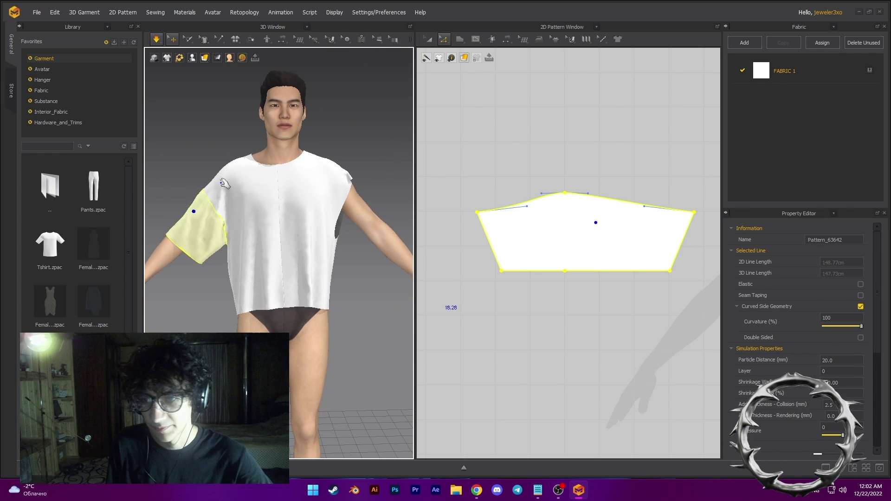
scroll(318, 216, up, 3)
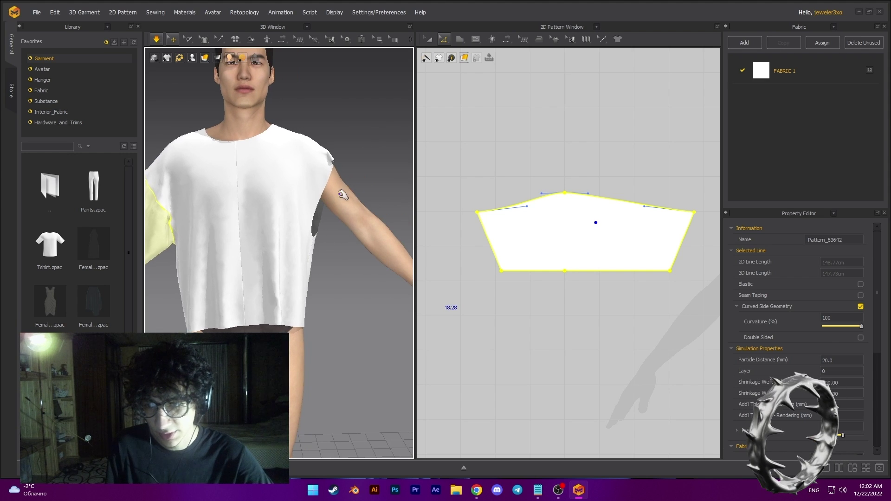
scroll(305, 226, down, 3)
scroll(311, 224, up, 1)
middle_drag(311, 224, 320, 231)
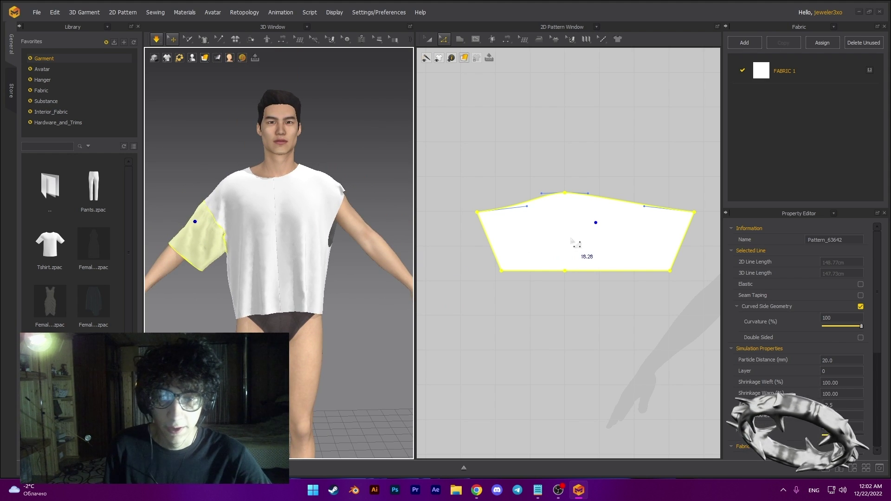
- Rebalance the sleeve by moving its back underarm edge outward and its front underarm edge inward, and simulate again
key(Escape)
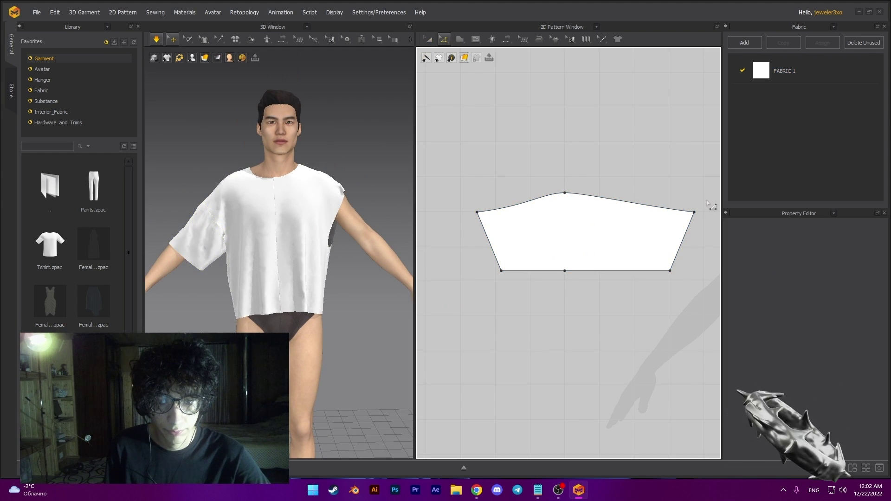
click(489, 242)
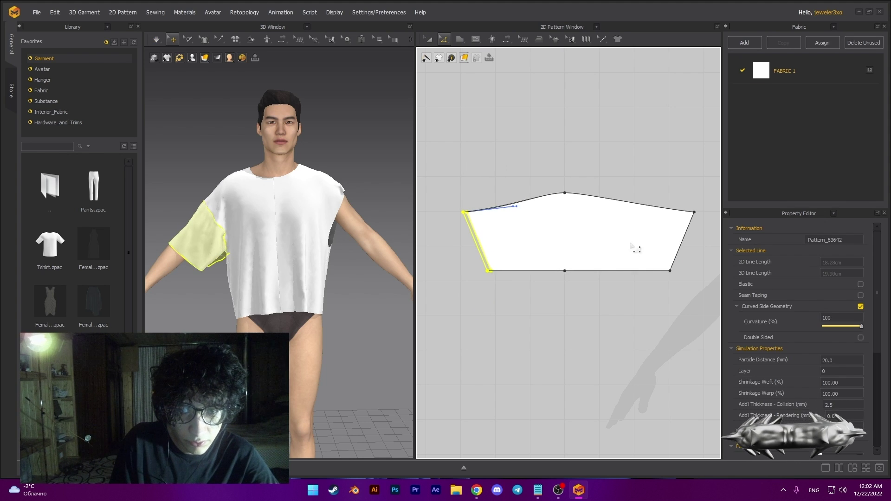
key(Left)
drag(698, 185, 657, 278)
key(Left)
key(Left)
key(Left)
key(Left)
key(Left)
click(620, 305)
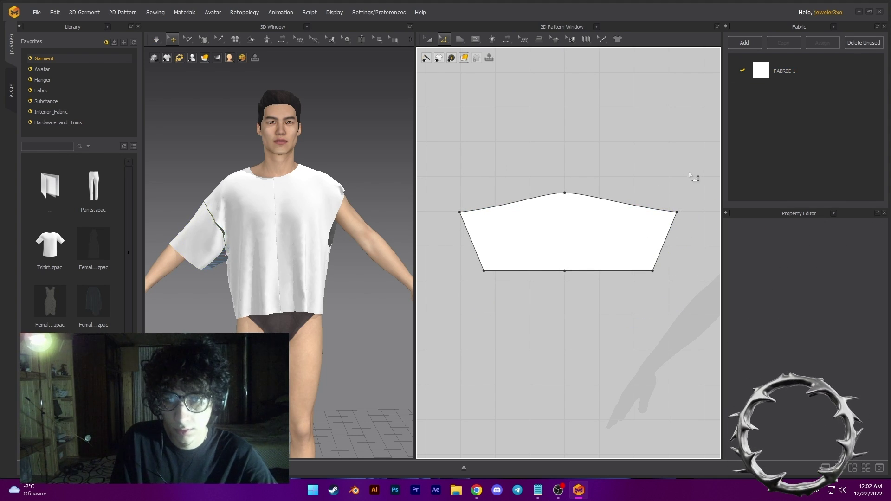
key(space)
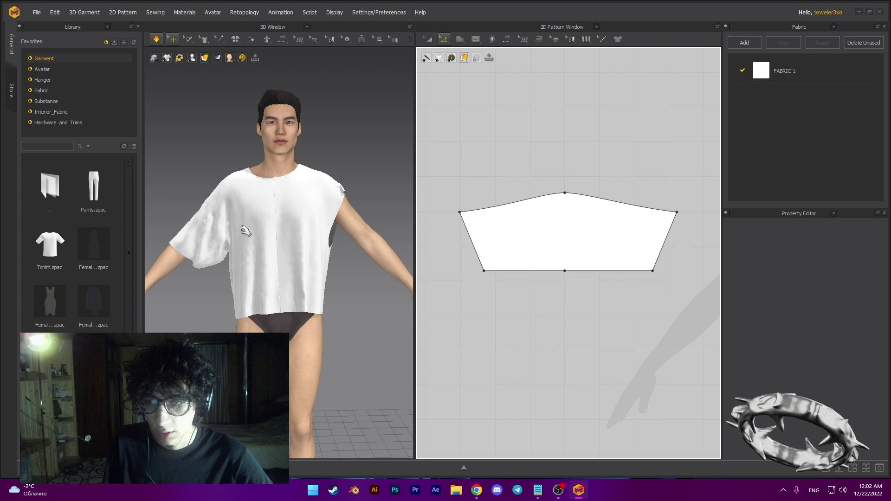
- Clone the sleeve as a symmetric pattern with sewing and place the copy directly above the original
click(557, 243)
right_click(562, 232)
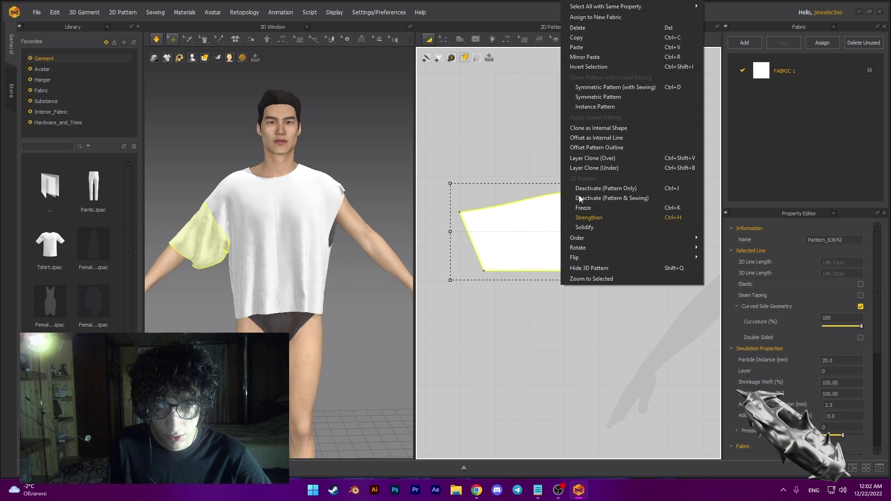
click(611, 87)
click(543, 122)
- Simulate both sleeves and pull the shoulders, front pieces and new sleeve into place on the avatar
right_drag(352, 200, 279, 175)
key(space)
key(space)
click(319, 170)
click(251, 181)
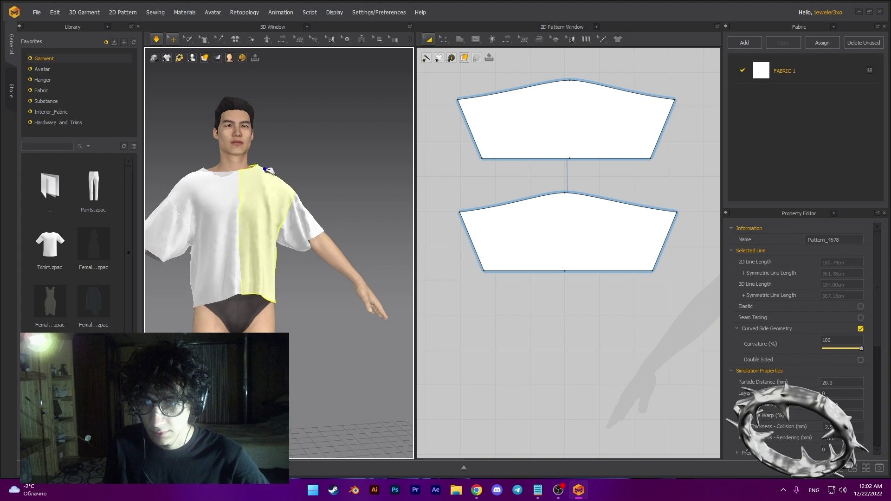
click(215, 166)
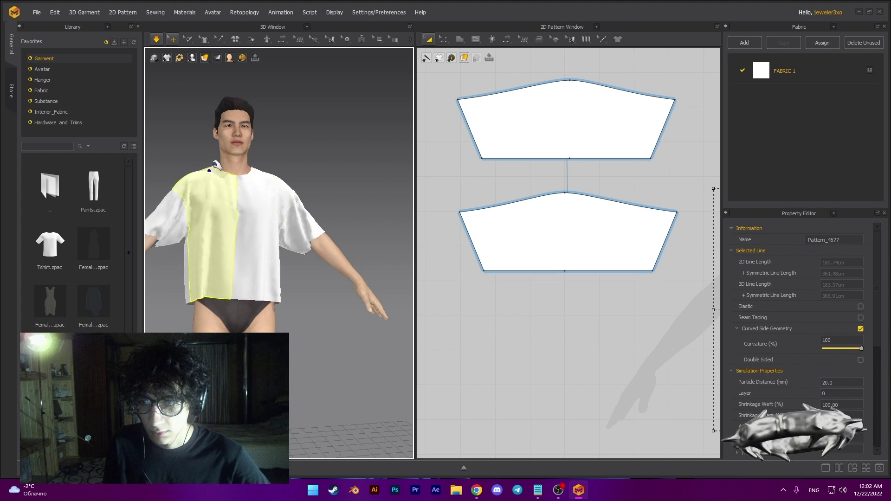
click(308, 204)
click(332, 213)
click(327, 215)
drag(343, 209, 325, 197)
right_drag(318, 196, 247, 169)
key(space)
- Examine the shirt's neckline from behind and check the front neckline curve in the pattern layout
click(247, 169)
right_drag(319, 170, 304, 170)
middle_drag(397, 189, 298, 237)
scroll(304, 188, up, 4)
scroll(510, 218, down, 3)
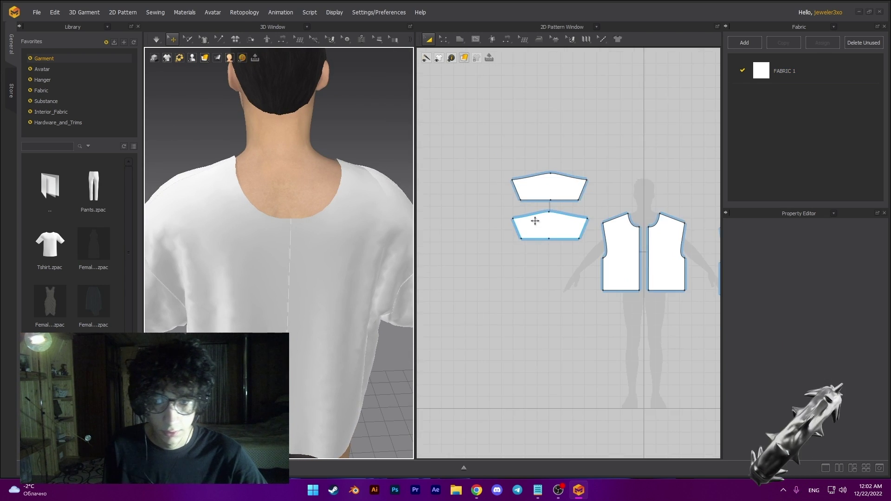
scroll(480, 226, up, 6)
middle_drag(546, 229, 502, 239)
scroll(536, 215, up, 3)
scroll(547, 214, down, 7)
key(z)
click(502, 236)
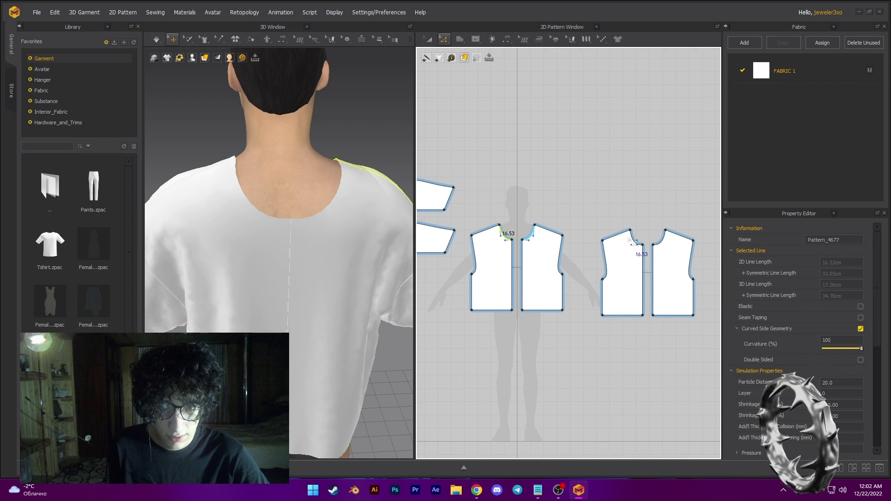
click(643, 224)
- Raise the centre points of the back neckline, reshape its curve upward, and simulate the shallower neckline
scroll(644, 234, up, 6)
middle_drag(683, 259, 586, 253)
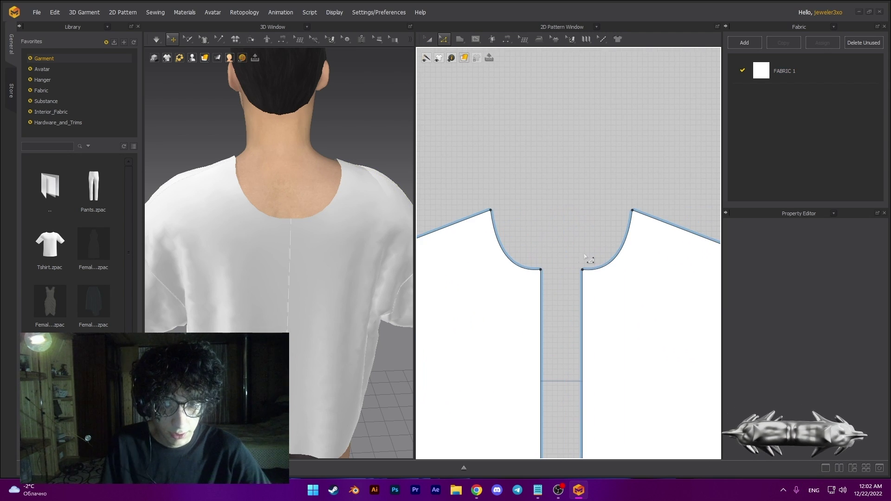
click(540, 267)
key(Up)
key(Up)
key(Up)
key(Up)
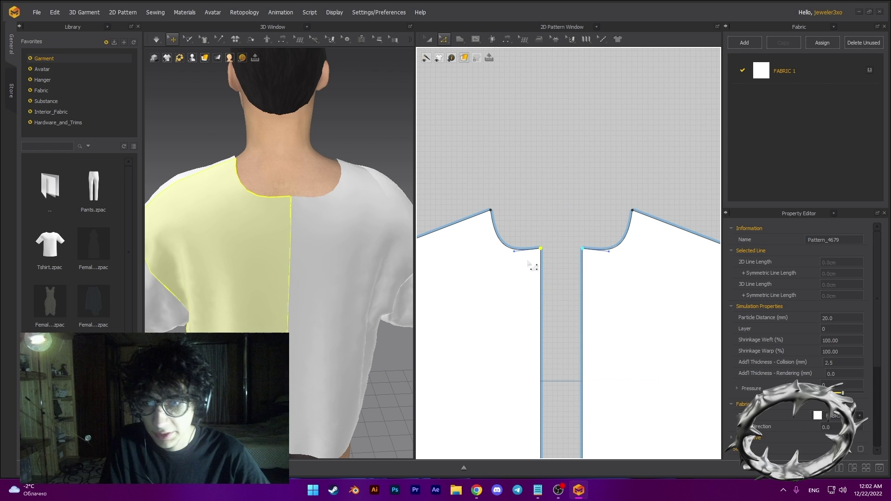
drag(523, 262, 524, 244)
key(space)
right_drag(301, 195, 371, 199)
- Extend the front and back neckline outlines by 1.50 cm with Offset Pattern Outline, creating an internal line along the original edges
right_click(546, 209)
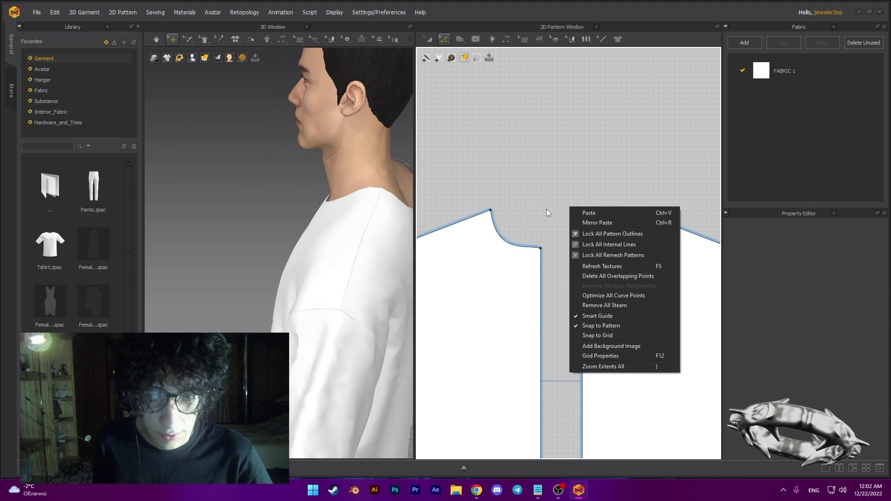
click(535, 211)
click(506, 242)
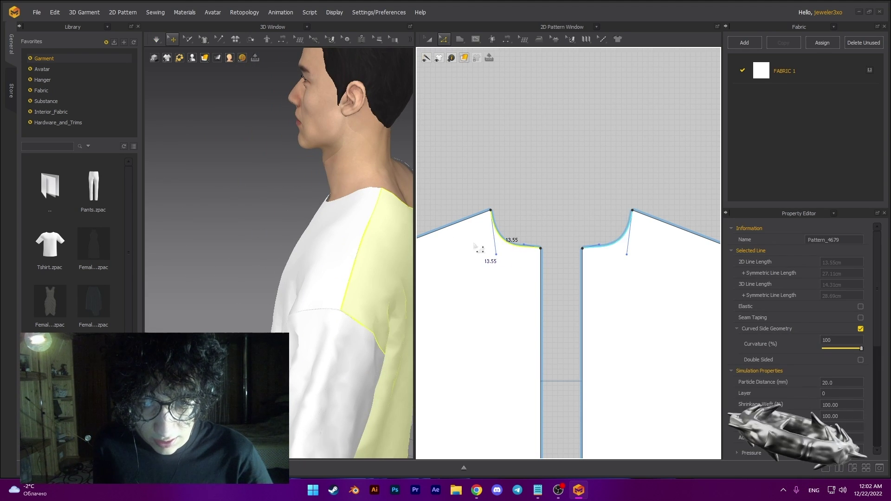
scroll(474, 245, down, 4)
middle_drag(469, 246, 575, 248)
middle_drag(510, 249, 598, 257)
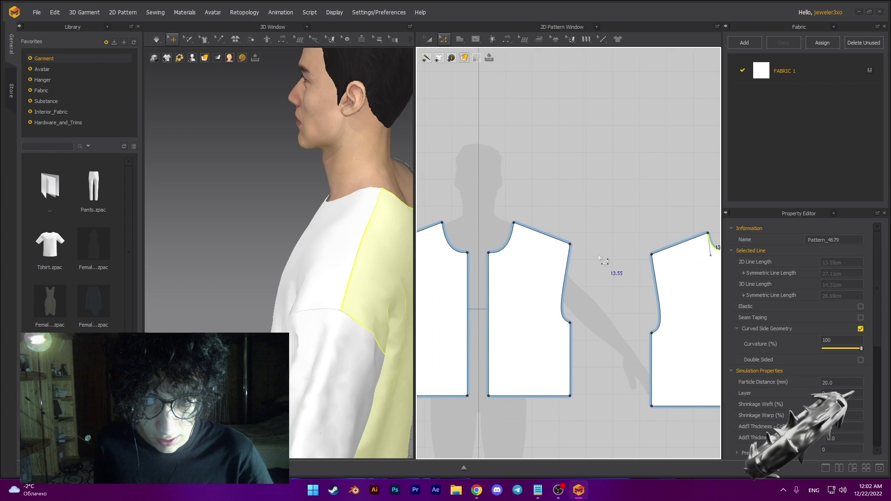
right_click(455, 250)
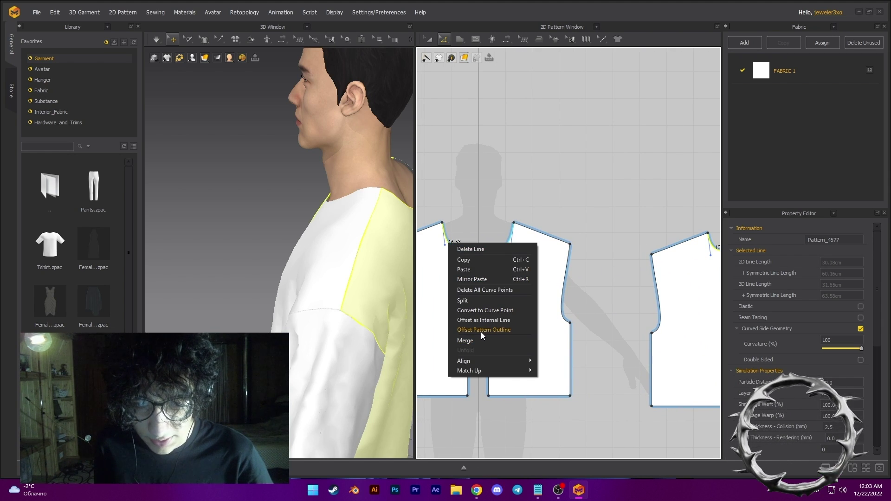
click(482, 331)
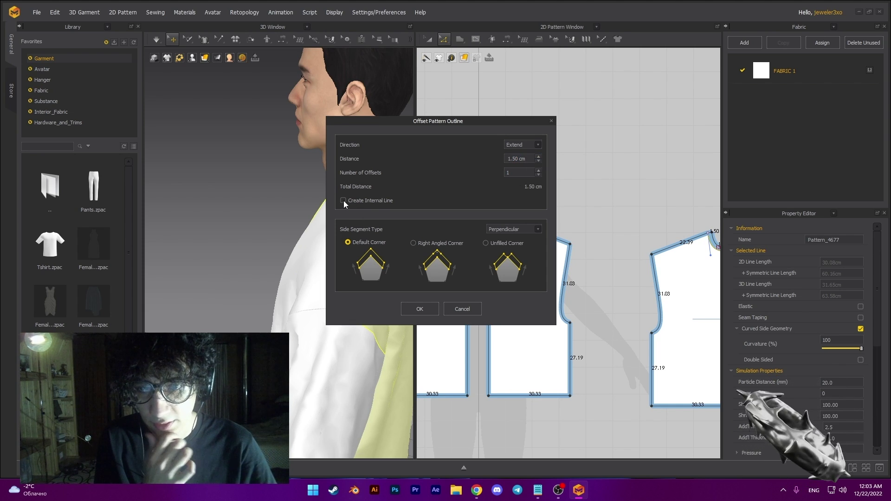
click(429, 309)
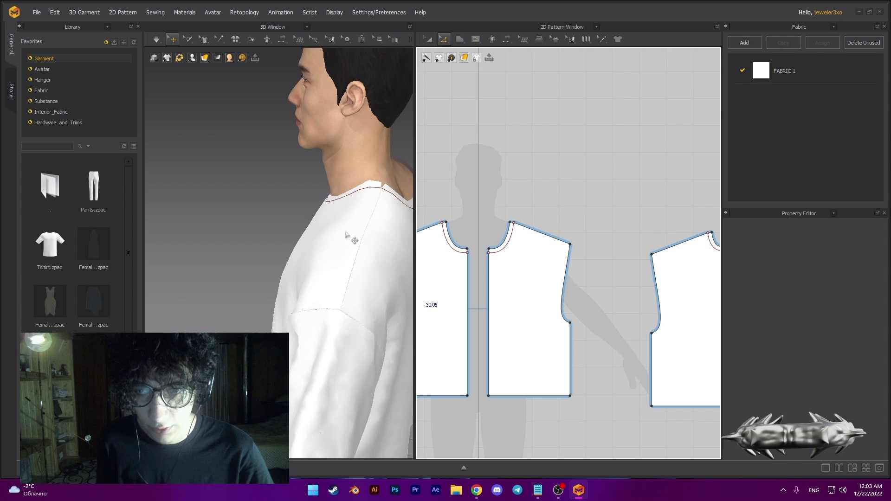
- Sew the two short extension edges together at the centre front of the neckline and simulate
right_drag(349, 236, 429, 236)
middle_drag(385, 234, 279, 213)
scroll(268, 203, down, 3)
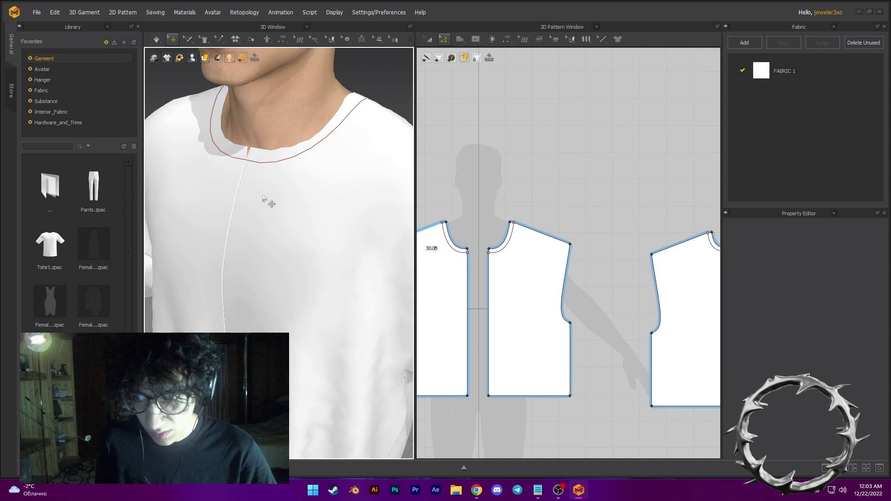
middle_drag(263, 168, 305, 199)
scroll(304, 204, down, 2)
key(n)
click(310, 244)
click(306, 244)
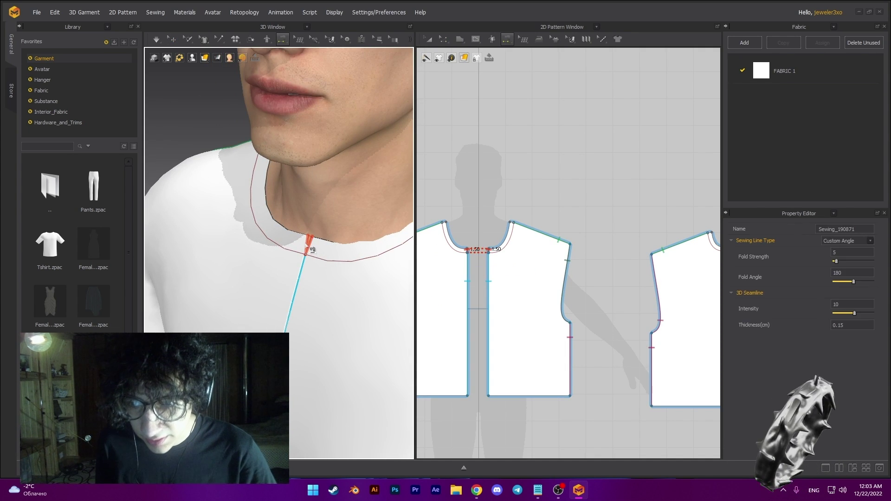
key(space)
- Sew the remaining open extension edges together at the shoulder and back of the neckline
right_drag(356, 240, 276, 281)
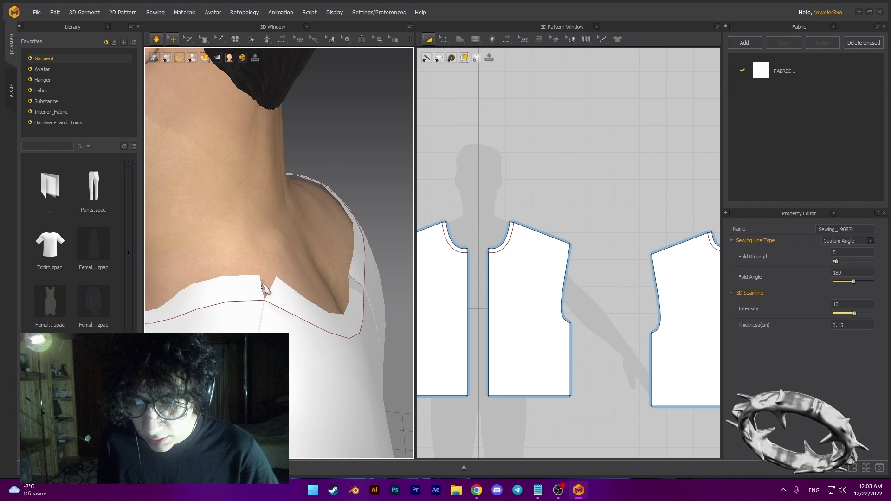
key(n)
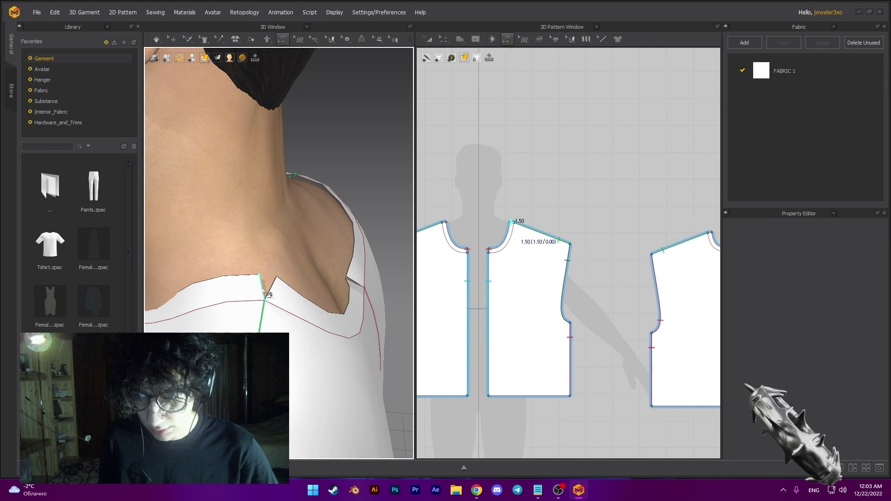
click(269, 289)
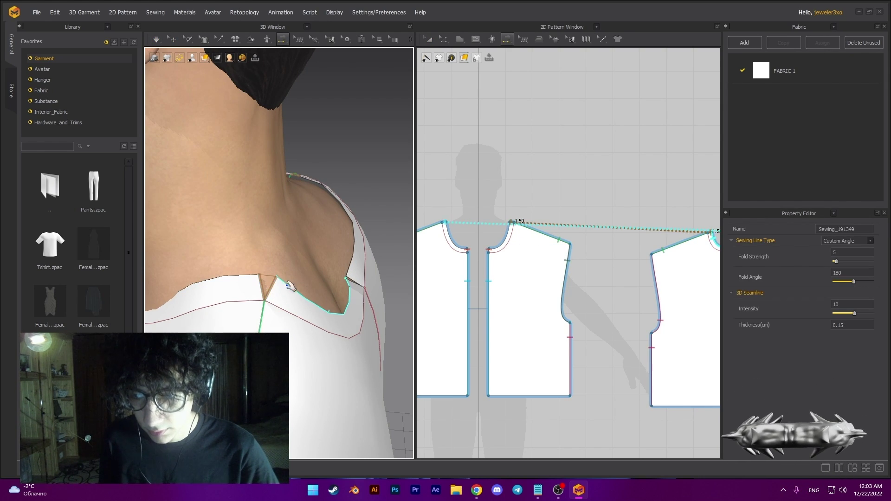
key(space)
right_drag(288, 284, 183, 135)
key(n)
click(205, 181)
right_drag(260, 162, 225, 153)
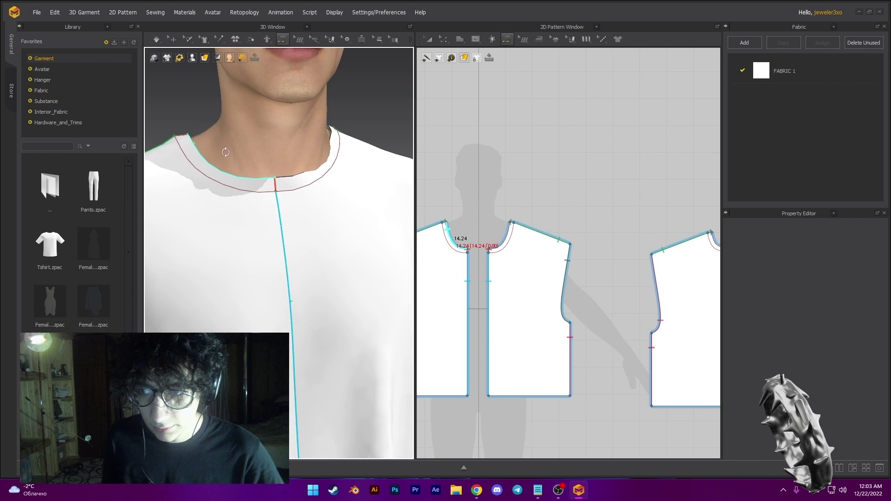
- Separate the neckband from the body by applying Cut & Sew to the internal neckline lines on the front and back pieces
key(z)
right_drag(207, 113, 194, 102)
scroll(236, 186, down, 2)
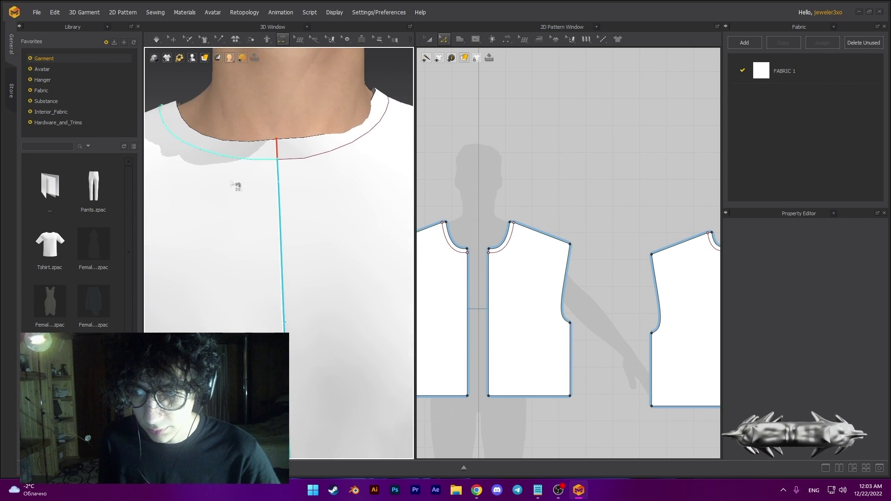
scroll(266, 191, up, 4)
scroll(283, 213, down, 2)
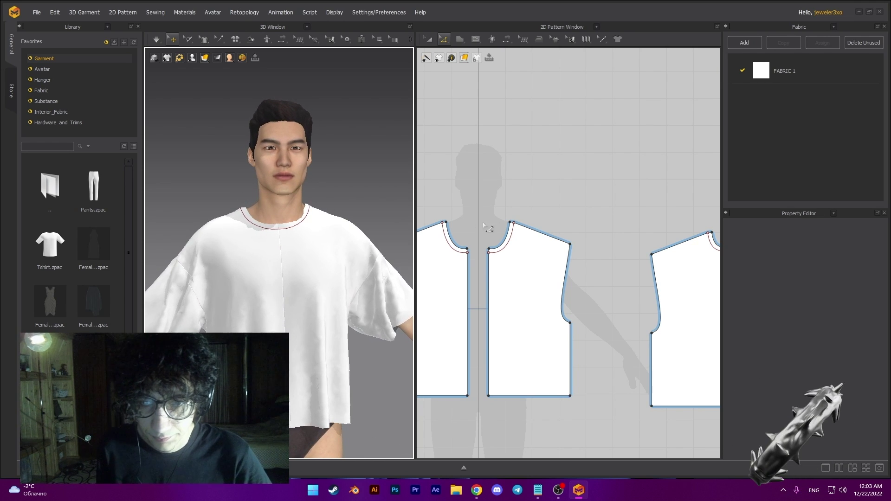
scroll(465, 250, up, 3)
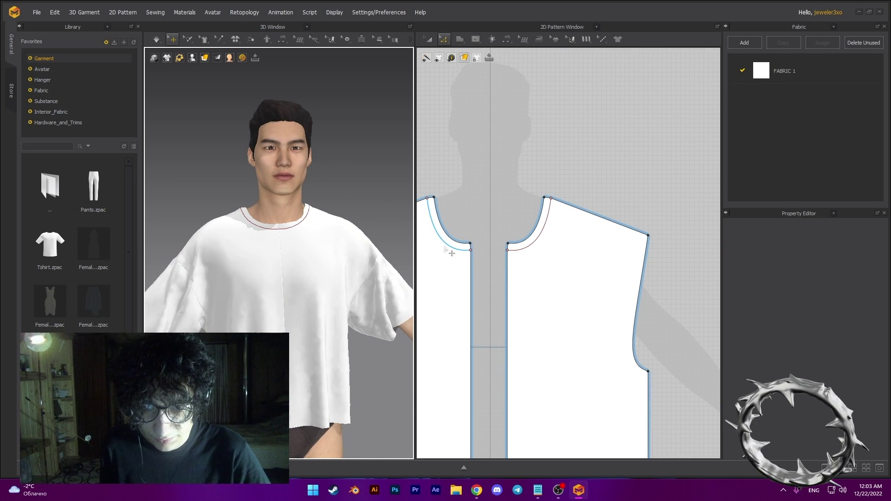
click(445, 247)
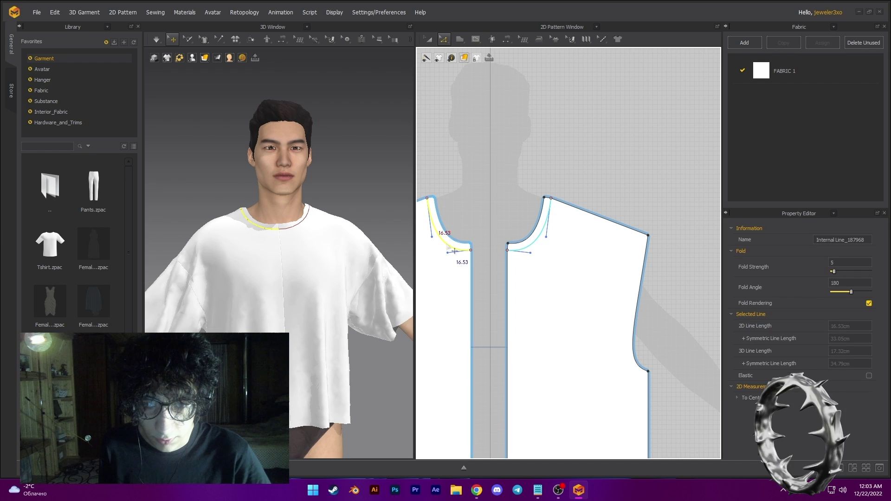
middle_drag(533, 234, 398, 218)
middle_drag(530, 219, 395, 228)
right_click(629, 225)
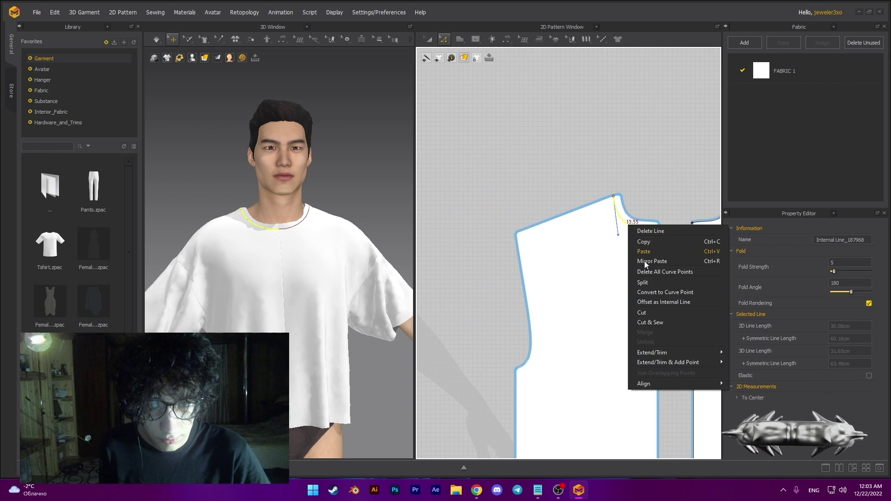
click(655, 324)
scroll(587, 186, down, 4)
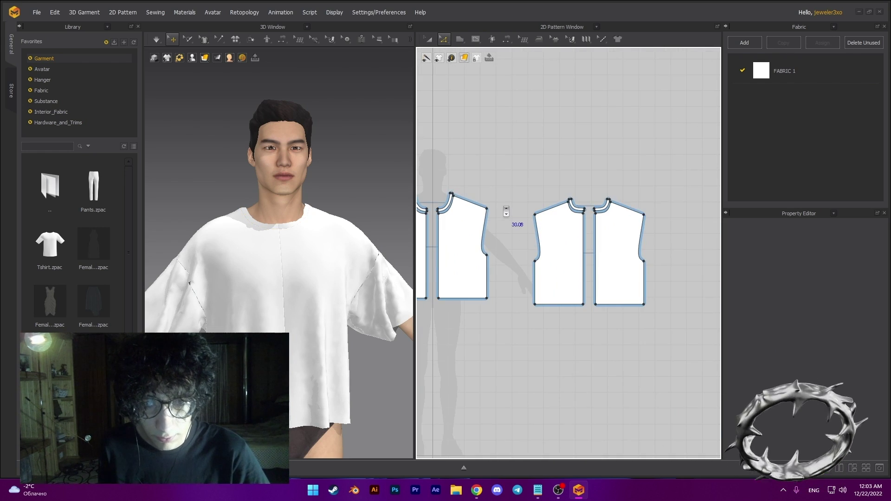
click(422, 209)
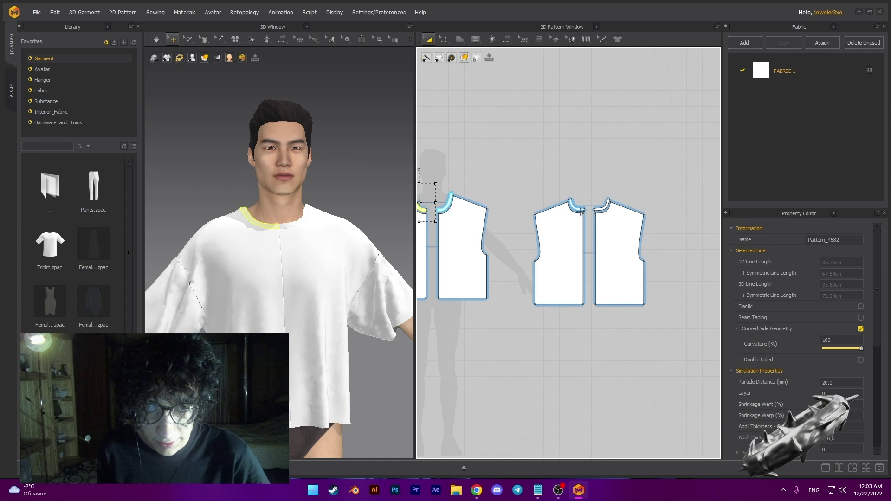
right_click(580, 208)
click(619, 189)
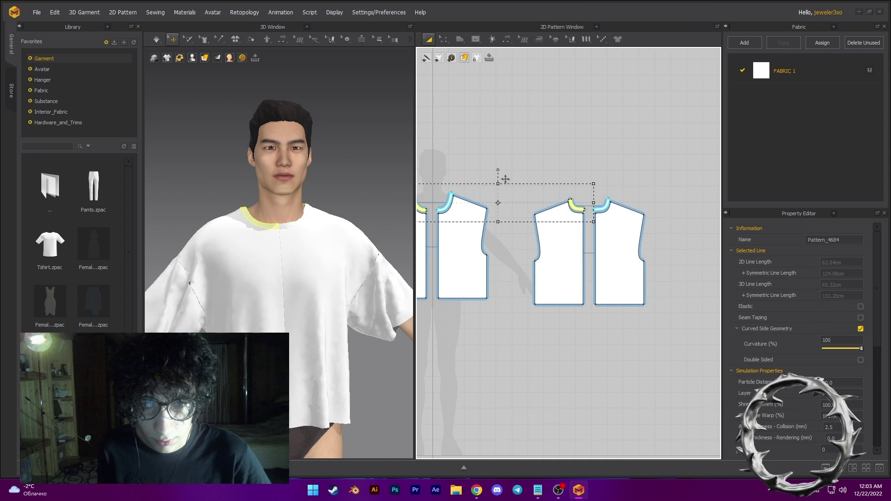
click(513, 171)
click(427, 208)
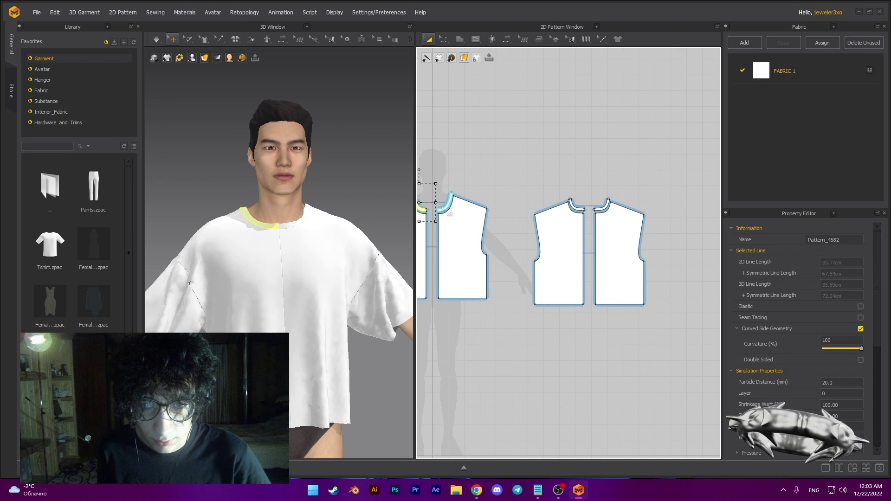
click(599, 204)
click(592, 210)
middle_drag(501, 201, 538, 200)
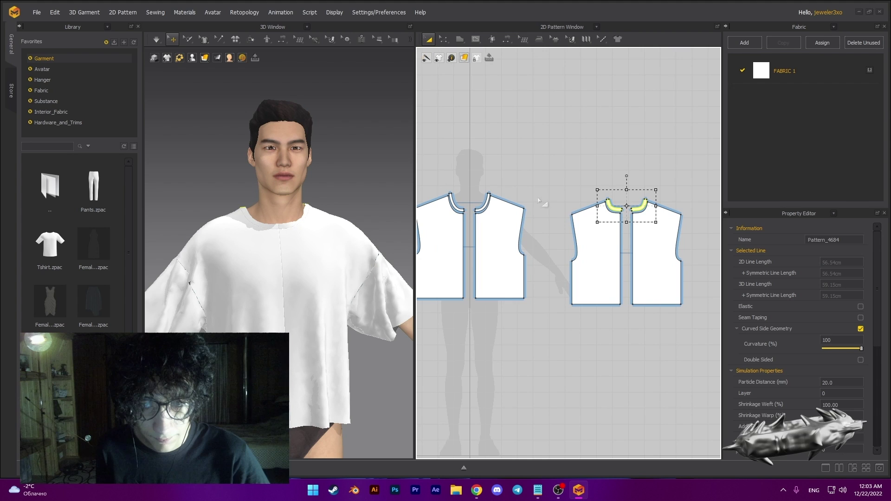
right_click(490, 191)
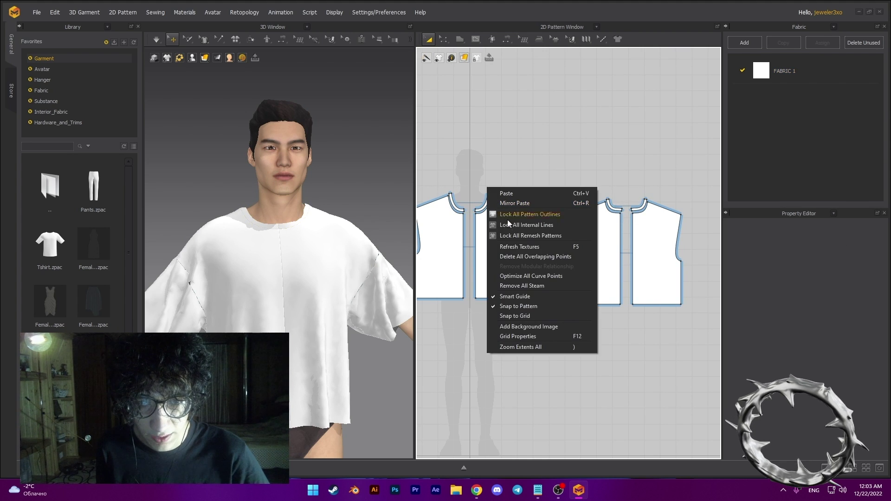
- Clone all four front and back neckband pieces together and place the copies just above the originals
click(464, 209)
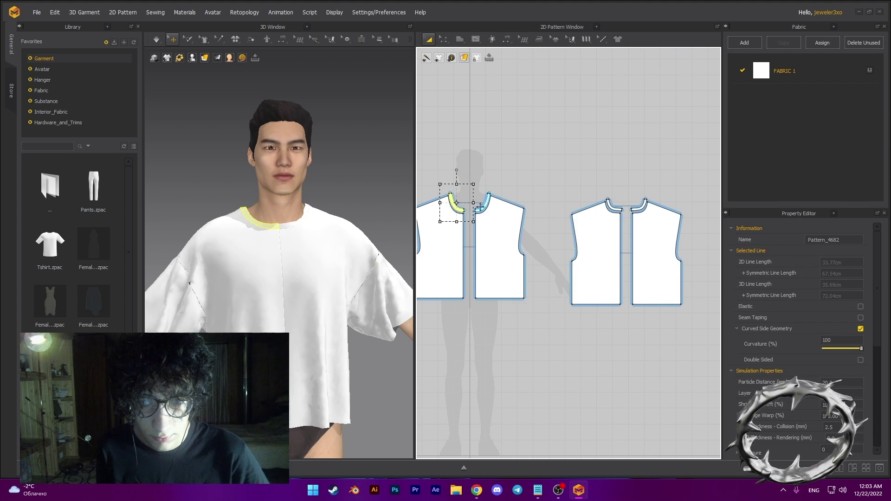
right_click(640, 208)
click(672, 189)
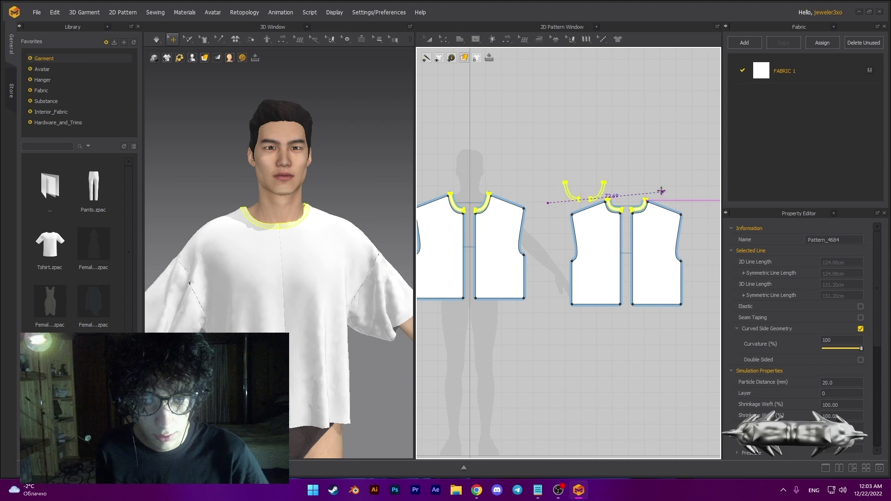
click(549, 181)
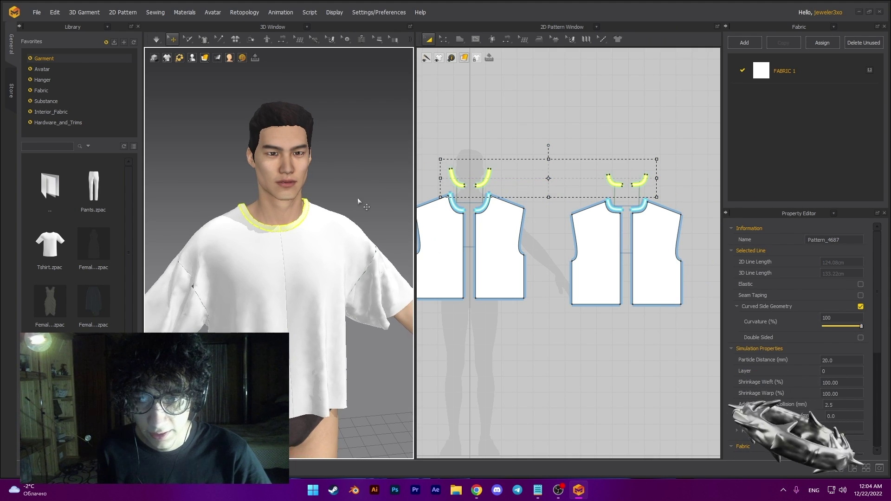
- Simulate the shirt with the cloned neckband layer added
scroll(357, 198, down, 2)
right_drag(349, 189, 312, 203)
click(310, 203)
scroll(292, 218, up, 3)
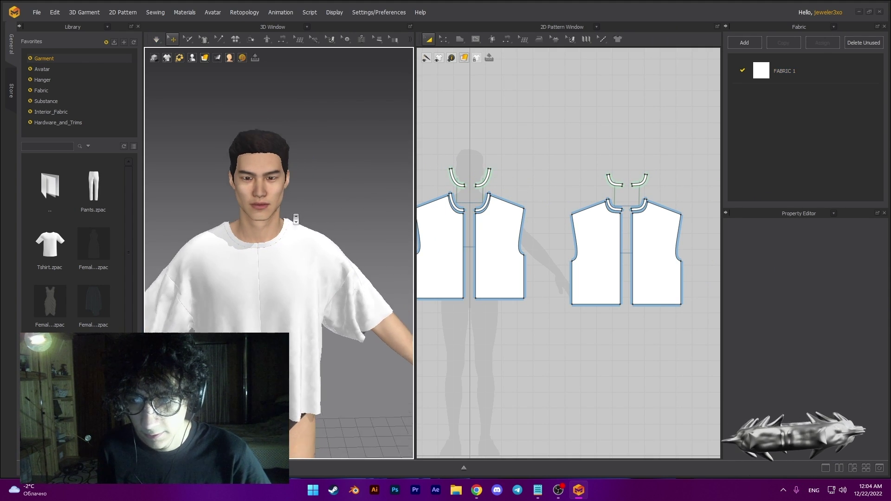
key(space)
- Inspect the doubled neckband and its seams up close from the front, shoulder and back, rerunning the simulation briefly
scroll(293, 218, up, 4)
scroll(299, 184, down, 2)
scroll(298, 184, up, 4)
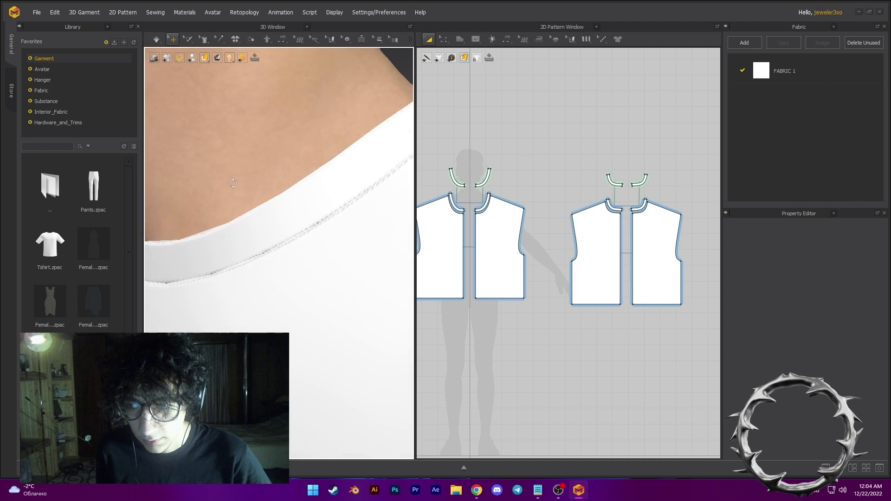
right_drag(298, 184, 274, 220)
scroll(278, 190, down, 3)
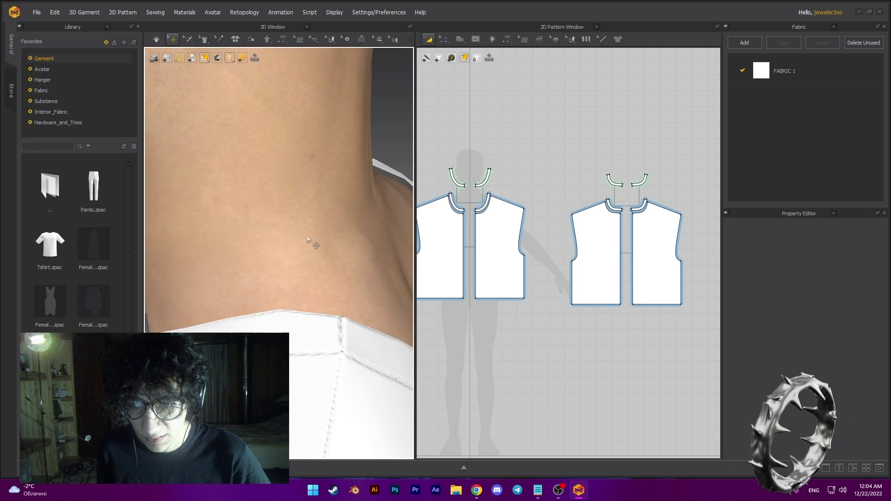
scroll(312, 244, down, 3)
right_drag(313, 245, 335, 235)
key(space)
key(space)
scroll(460, 209, up, 6)
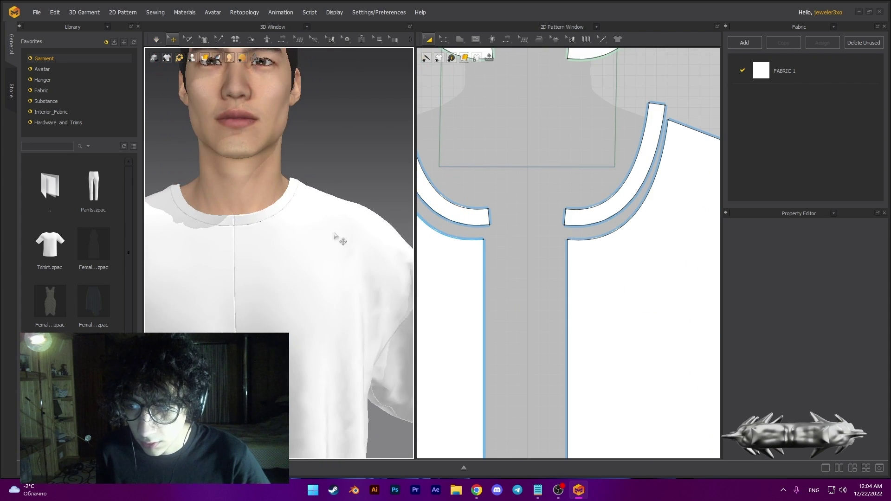
scroll(305, 246, down, 3)
scroll(241, 251, up, 6)
scroll(237, 236, down, 6)
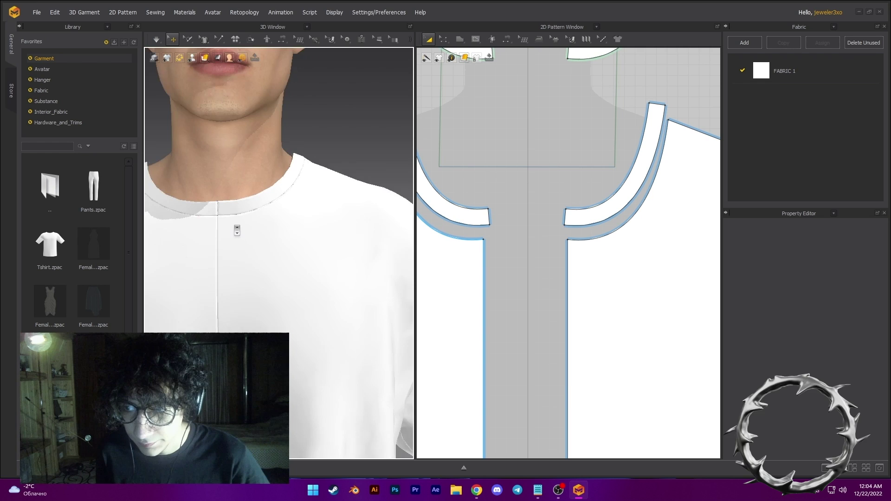
- Offset the armhole curves of the front and back body pieces as internal lines
scroll(256, 237, down, 4)
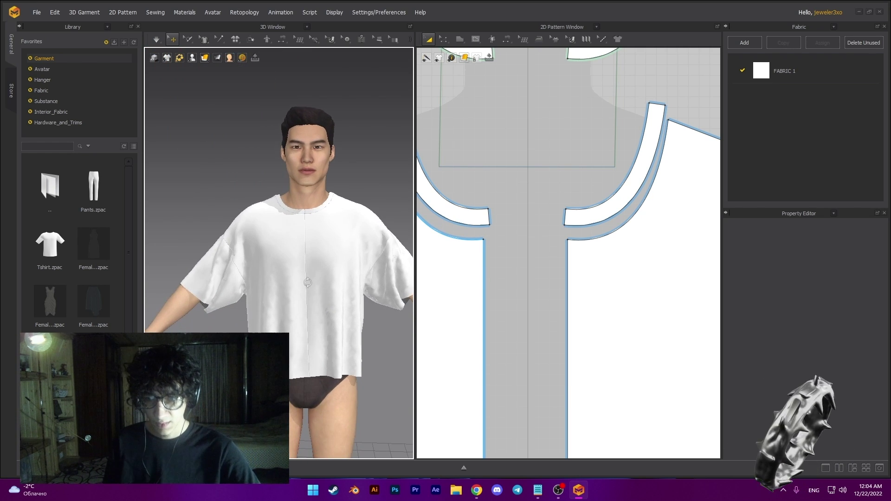
scroll(521, 252, down, 8)
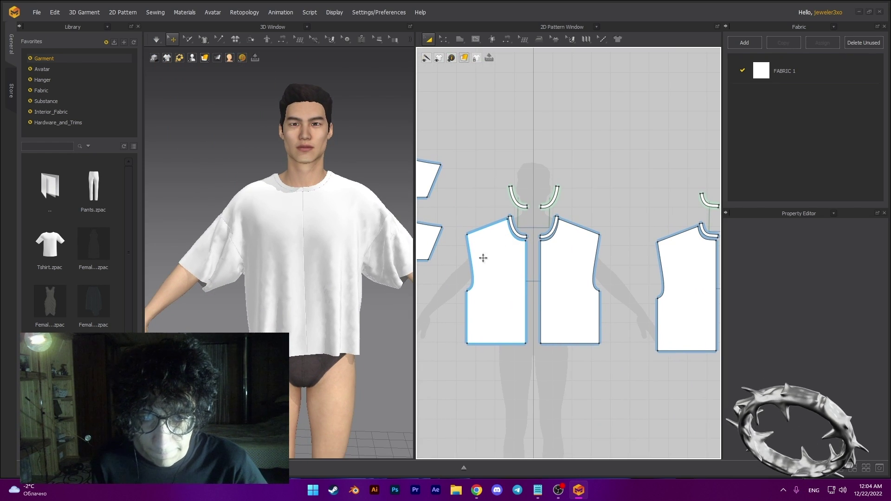
click(472, 269)
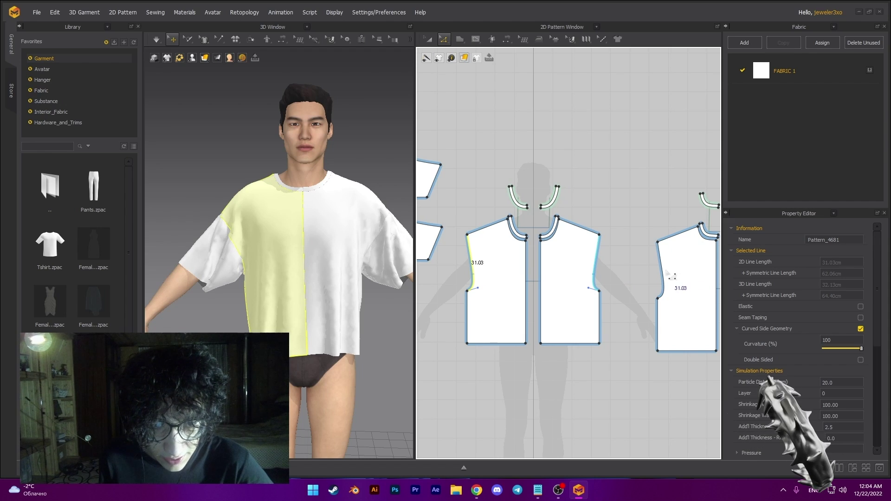
right_click(668, 274)
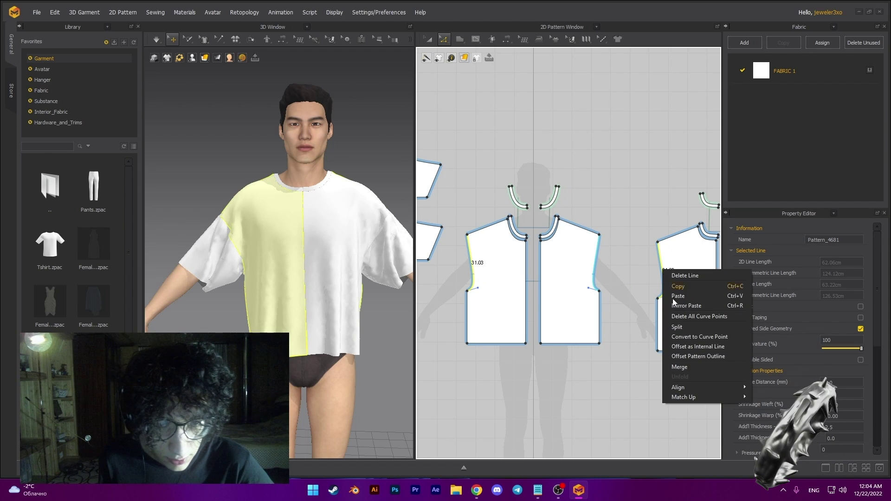
click(687, 350)
click(429, 270)
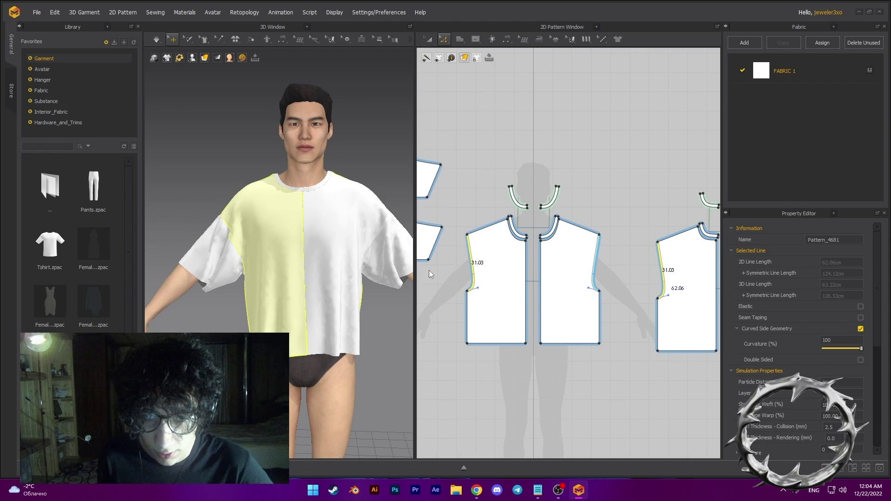
- Offset both segments of the sleeve cap curve as an internal line at a distance of 0.50 cm
middle_drag(470, 258, 544, 262)
click(459, 262)
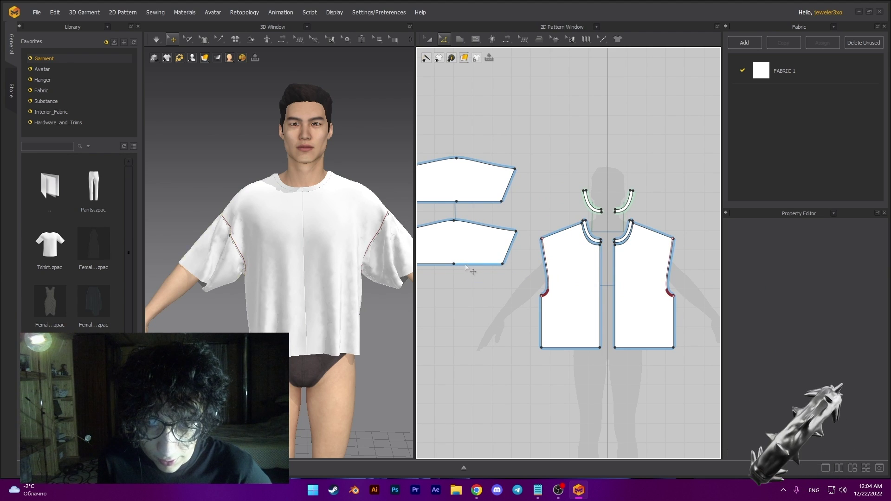
click(464, 222)
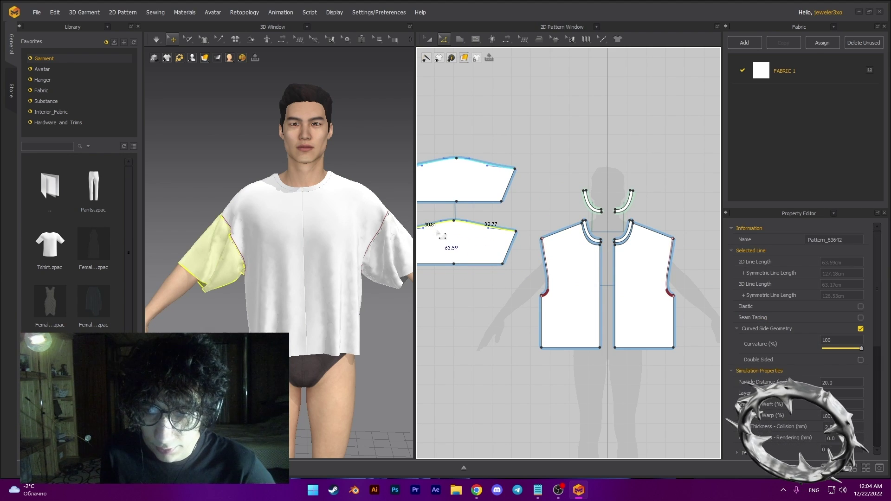
right_drag(440, 235, 481, 237)
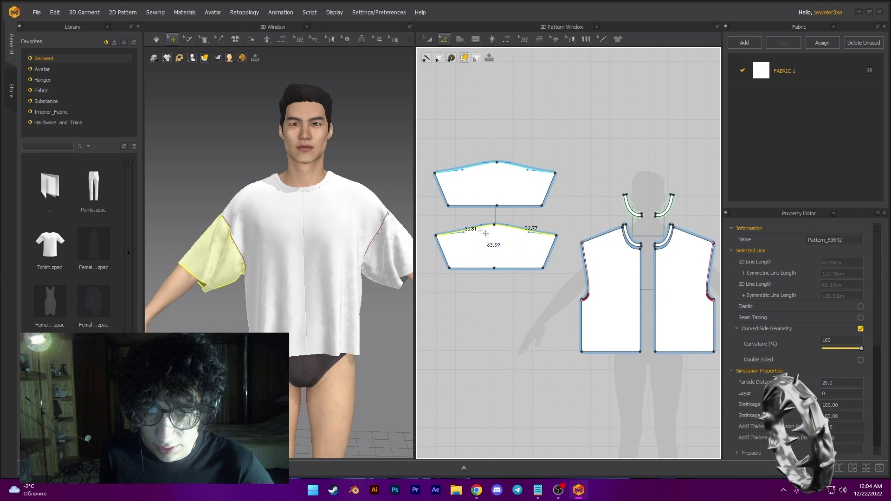
right_click(476, 225)
click(526, 238)
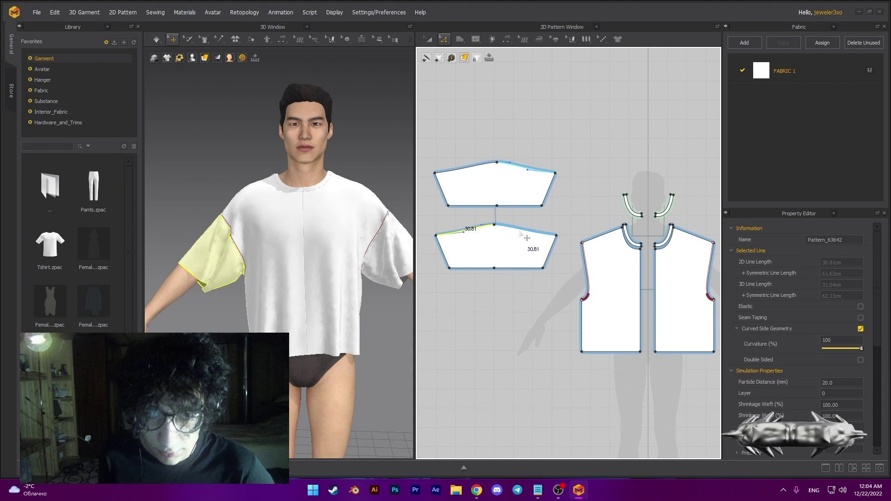
right_click(517, 228)
click(554, 306)
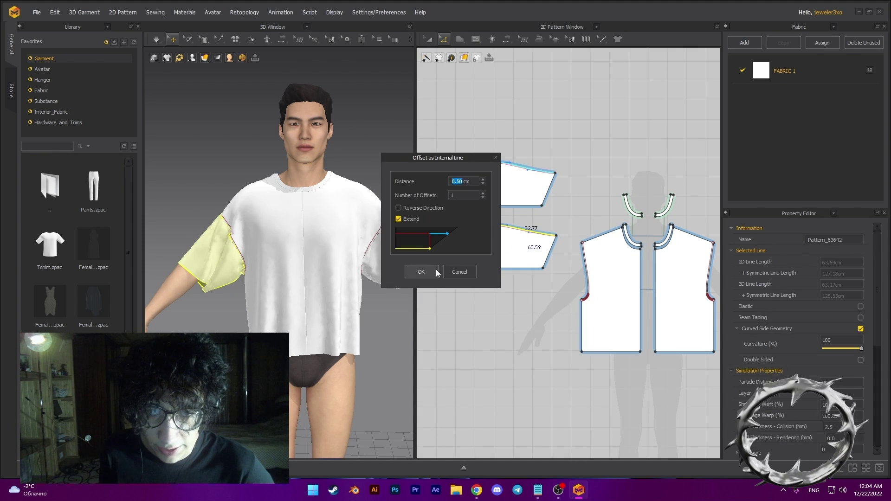
click(421, 272)
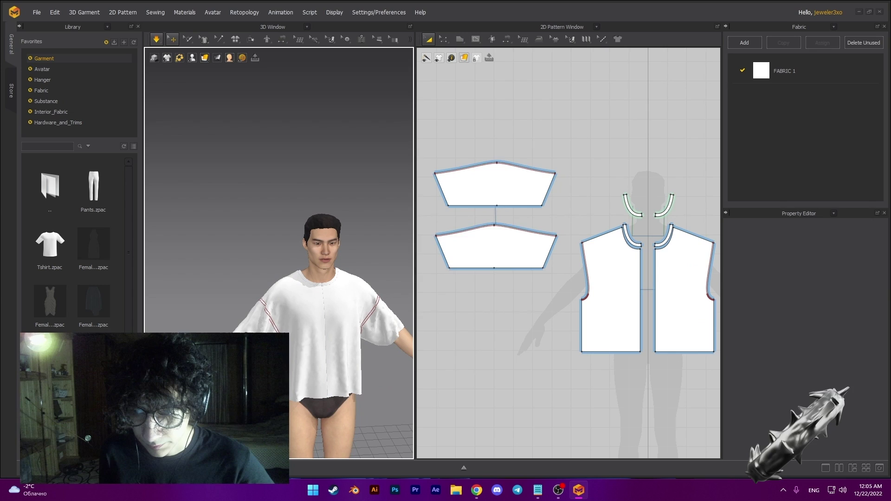
- Extend the bottom hems of the front and back body pieces outward with Offset Pattern Outline
click(500, 261)
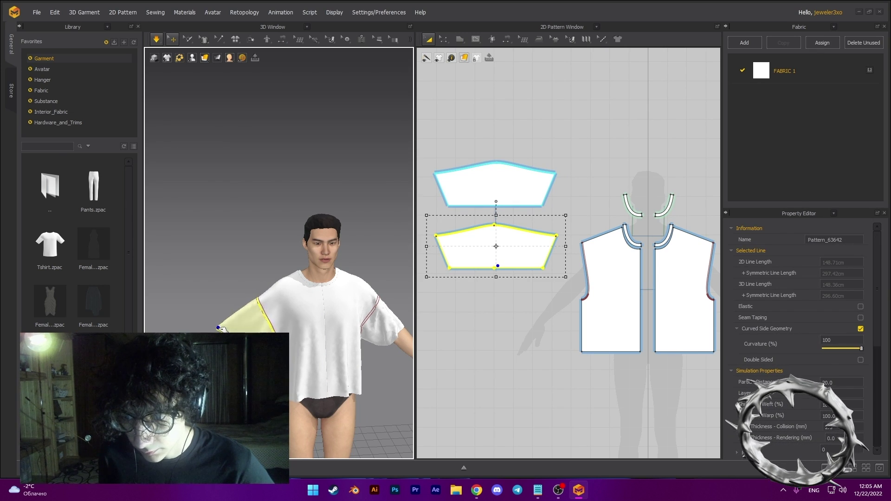
key(z)
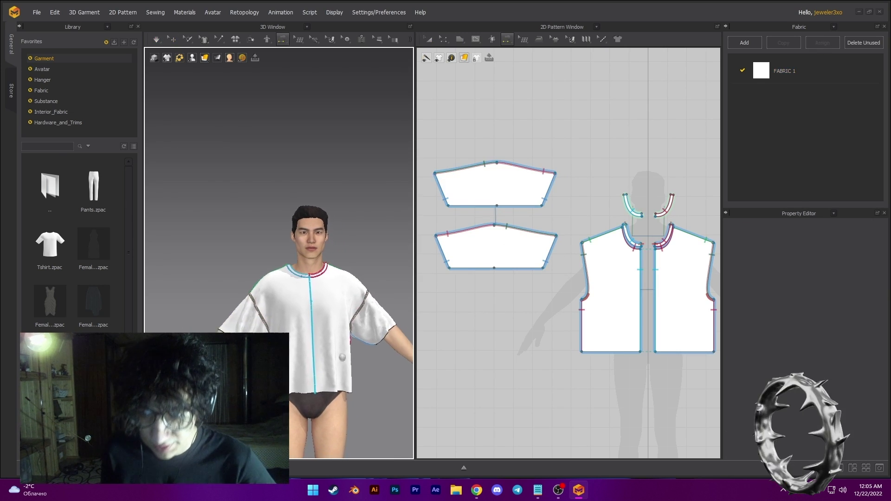
middle_drag(606, 354, 470, 332)
right_click(653, 341)
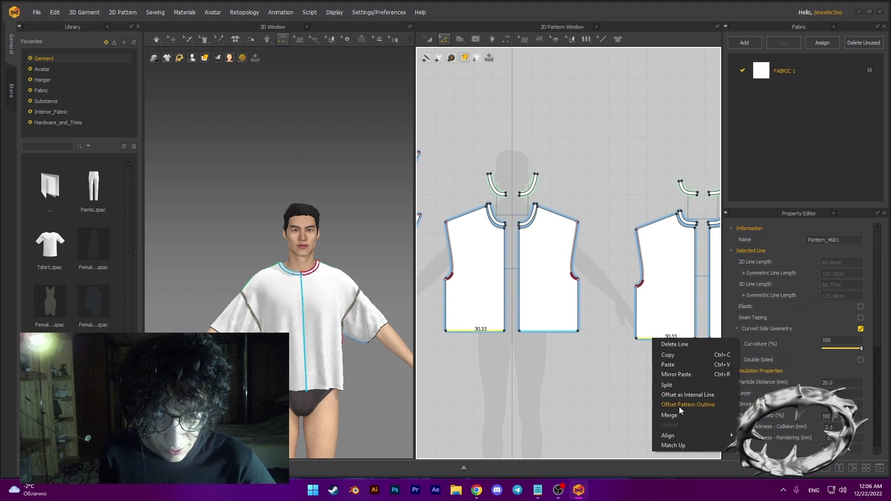
click(678, 405)
click(420, 309)
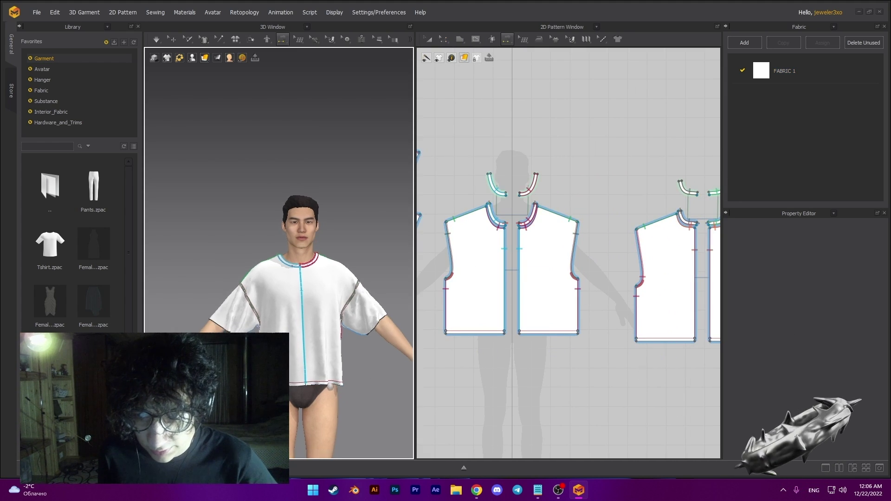
- Separate the hem bands from the front and back body pieces by applying Cut & Sew to their internal hem lines
click(485, 334)
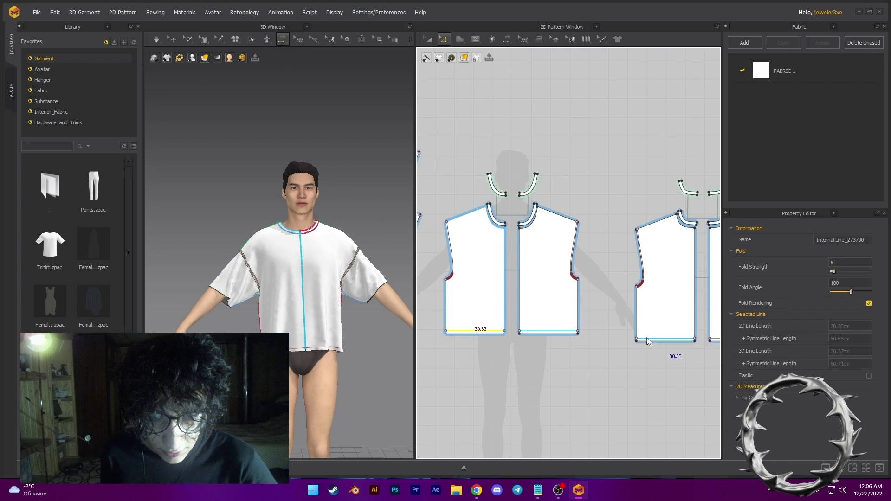
click(600, 360)
click(663, 343)
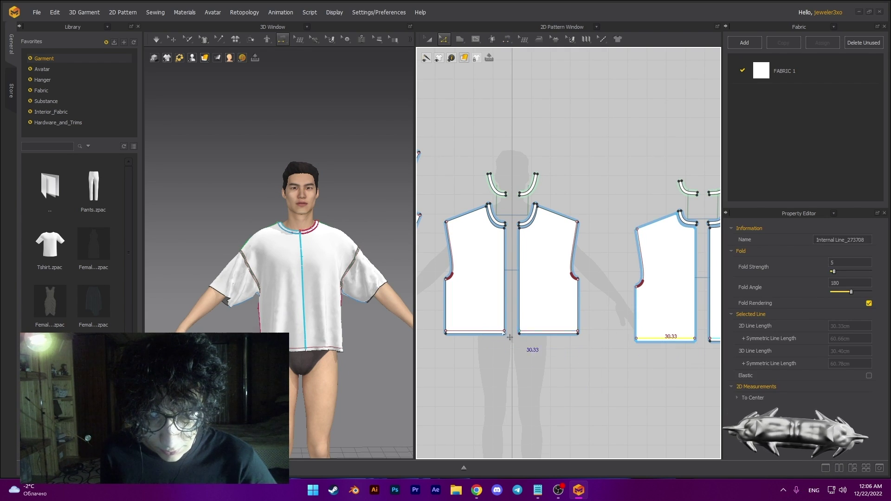
click(470, 330)
click(510, 337)
scroll(596, 320, down, 2)
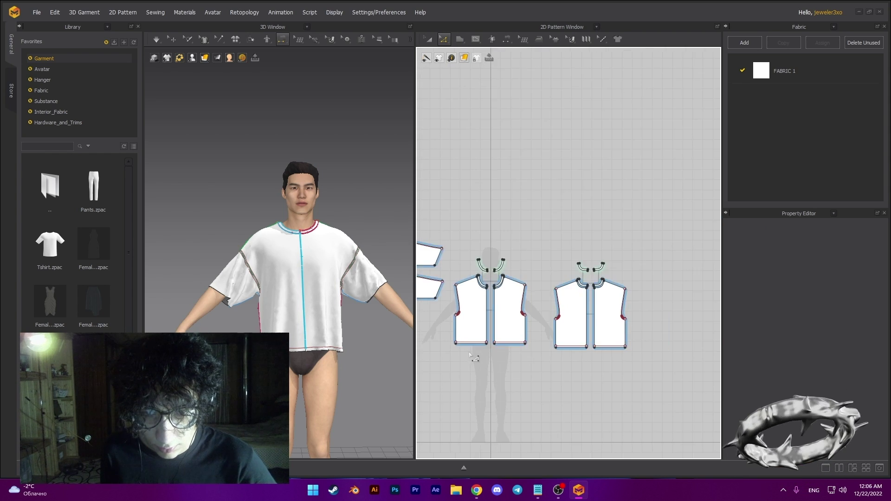
scroll(596, 320, up, 6)
middle_drag(596, 318, 423, 318)
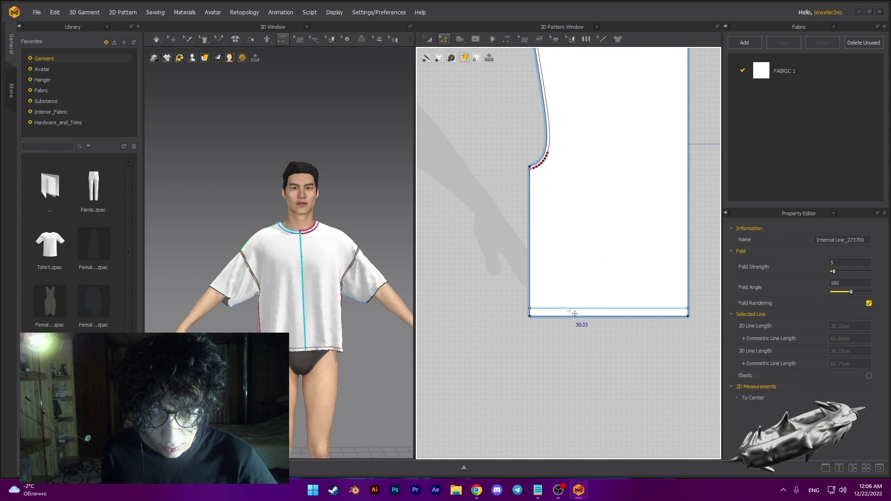
shift+click(567, 308)
right_click(567, 308)
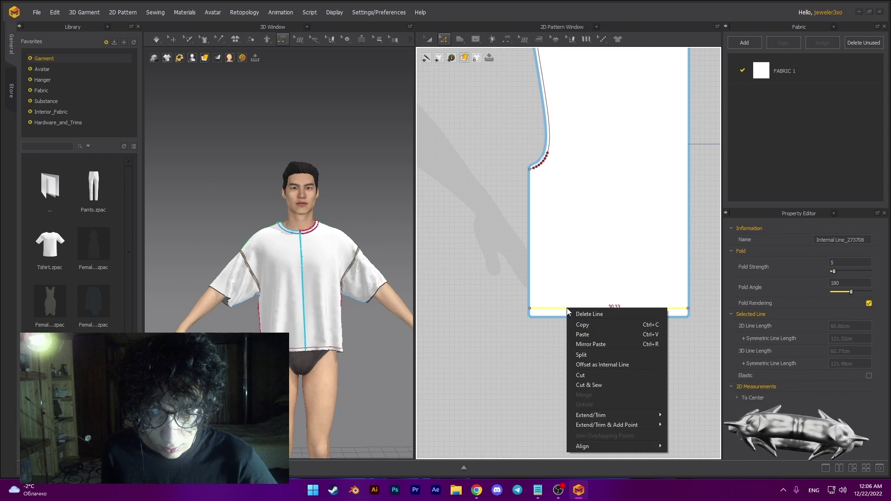
click(590, 384)
- Clone all four front and back hem bands together as a layer and place the copies just below the originals
scroll(538, 355, down, 1)
scroll(534, 350, down, 2)
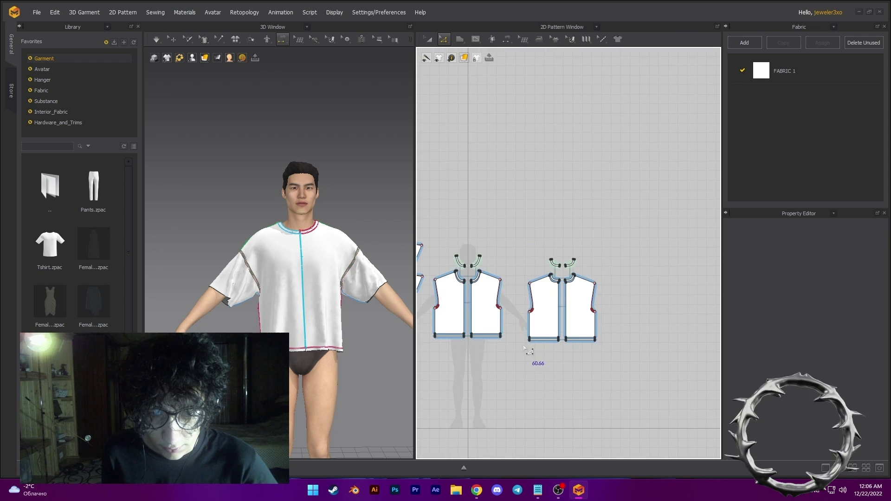
right_drag(534, 351, 575, 325)
scroll(559, 303, up, 4)
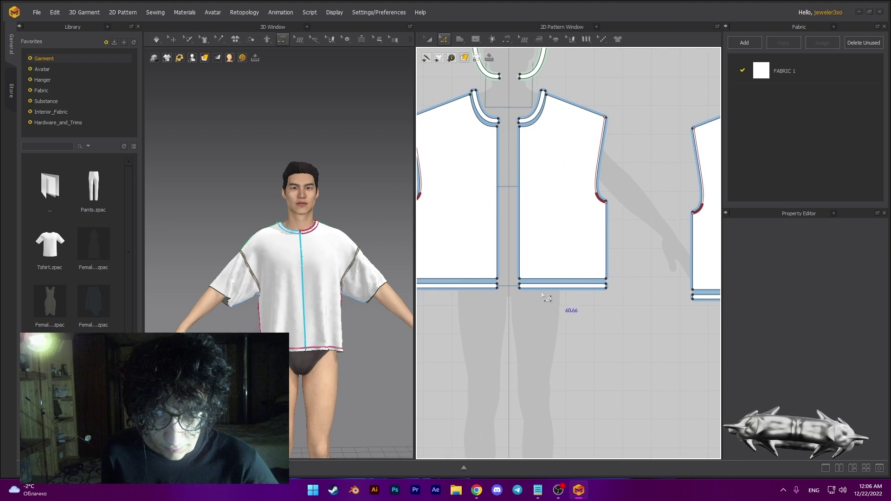
key(a)
click(482, 287)
click(527, 318)
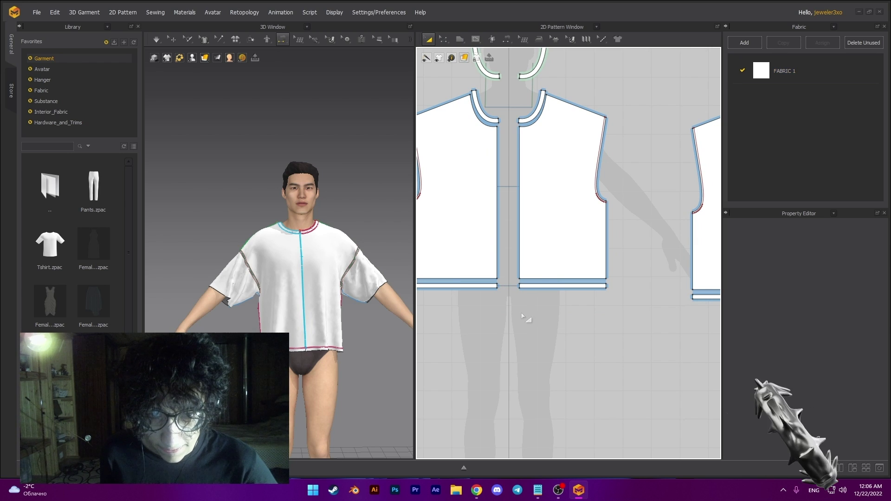
click(478, 281)
click(477, 286)
shift+click(561, 286)
scroll(552, 329, down, 2)
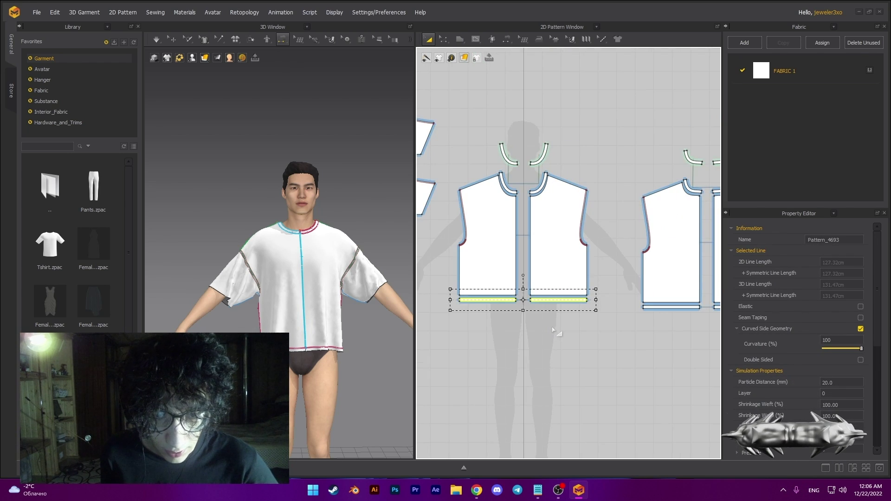
right_drag(659, 306, 627, 305)
shift+click(627, 305)
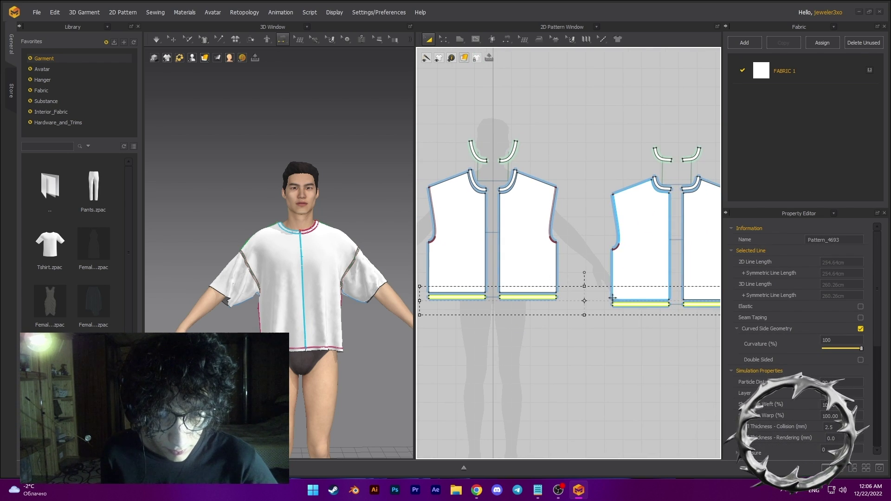
right_click(627, 304)
click(659, 179)
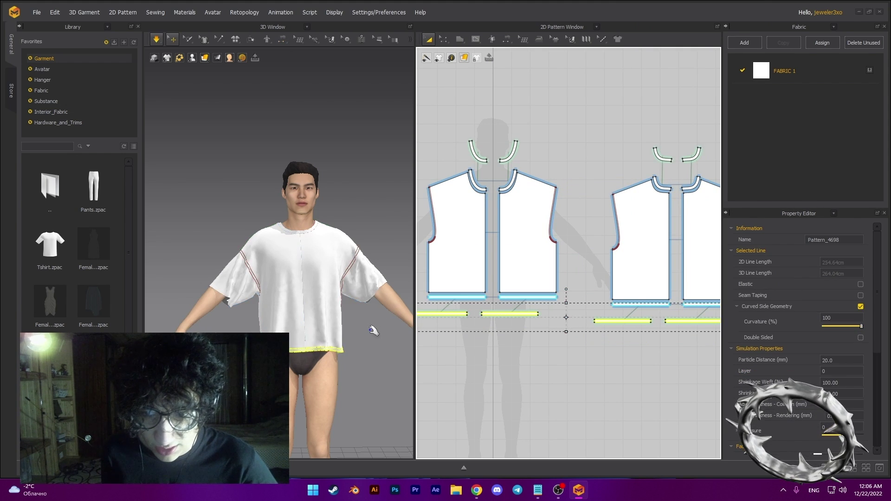
- Simulate the shirt with the cloned hem band layer and examine the front hem up close
click(370, 362)
scroll(340, 362, up, 3)
scroll(382, 357, down, 5)
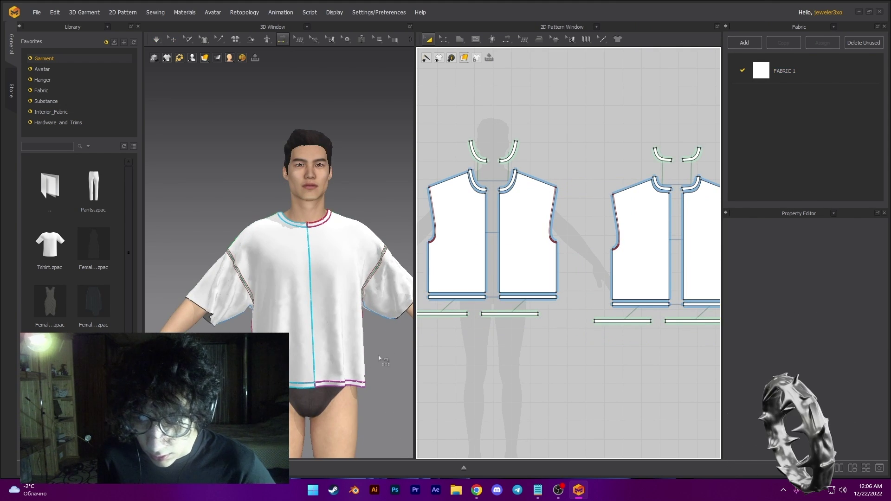
key(q)
right_drag(350, 367, 321, 296)
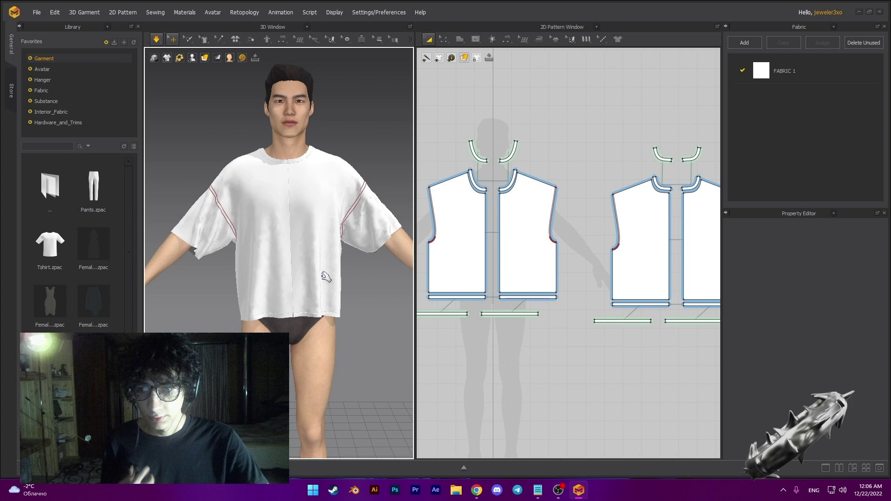
scroll(304, 312, up, 8)
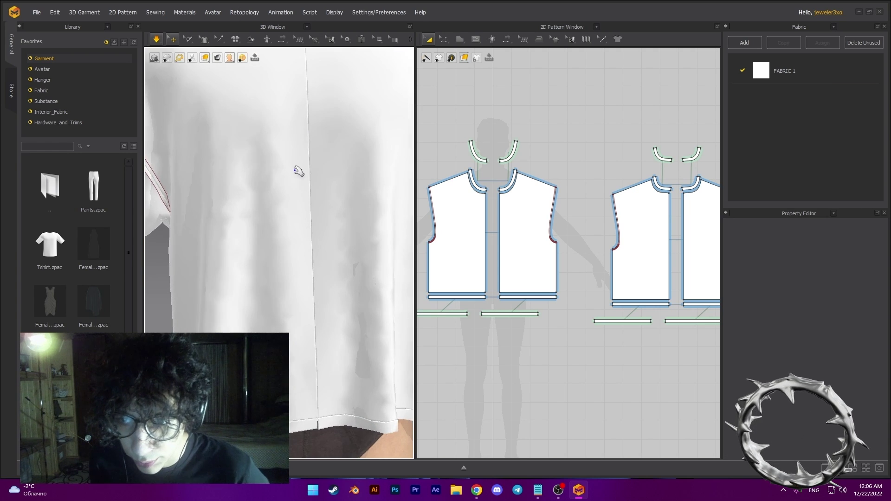
- Merge the two front body pieces along their centre edges into a single piece
middle_drag(518, 257, 576, 258)
middle_drag(493, 248, 543, 260)
key(z)
click(592, 255)
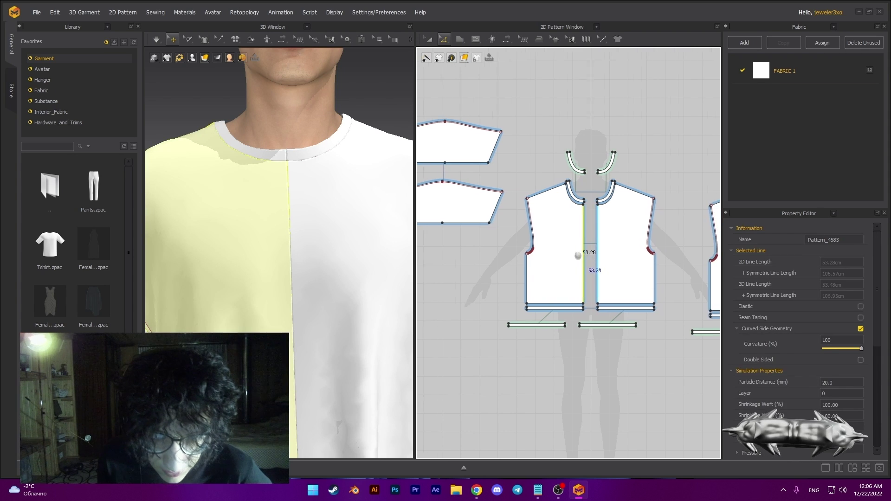
scroll(584, 253, up, 6)
right_click(545, 259)
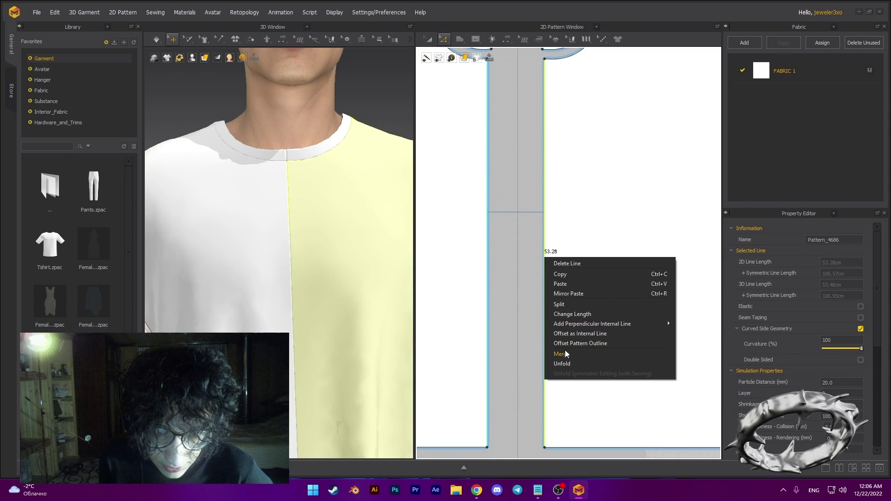
click(564, 351)
click(485, 281)
right_click(546, 277)
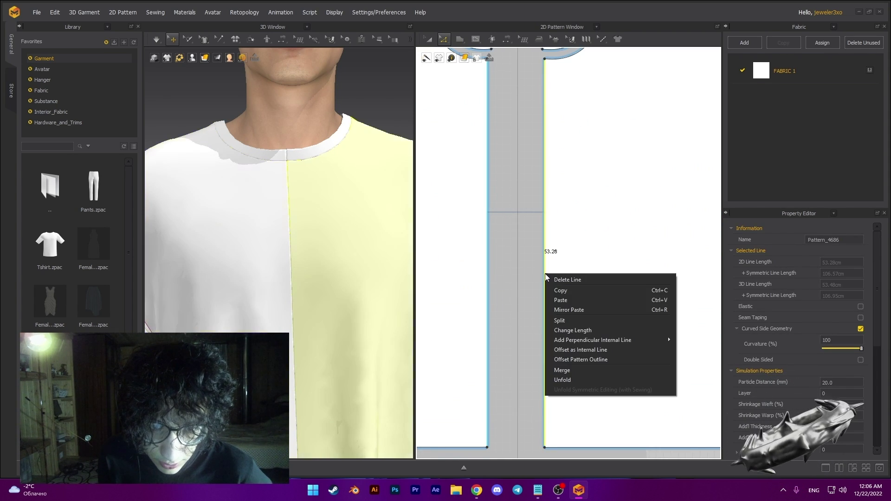
click(562, 370)
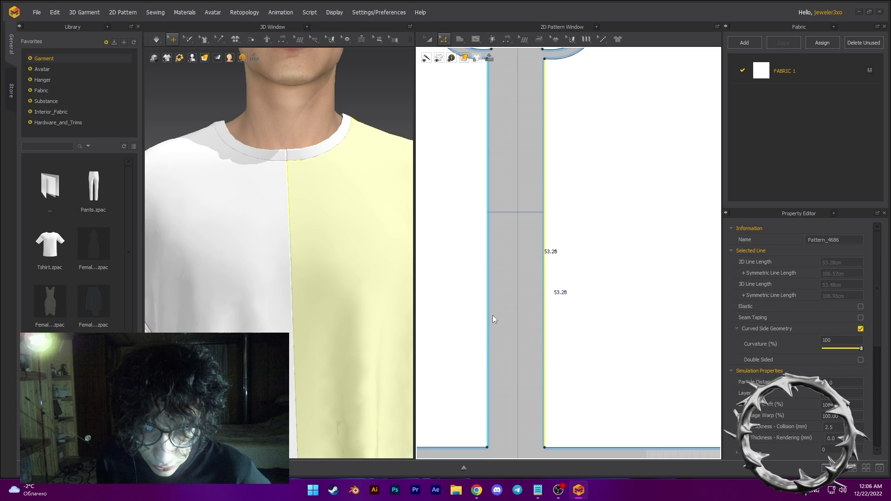
- Merge the two back body pieces along their centre edges into a single piece
scroll(545, 303, down, 5)
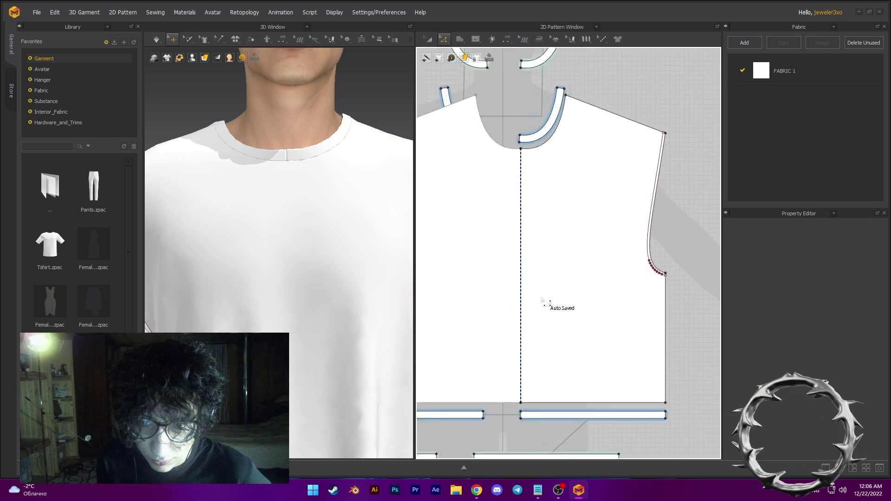
middle_drag(577, 279, 488, 273)
scroll(580, 277, up, 8)
click(580, 277)
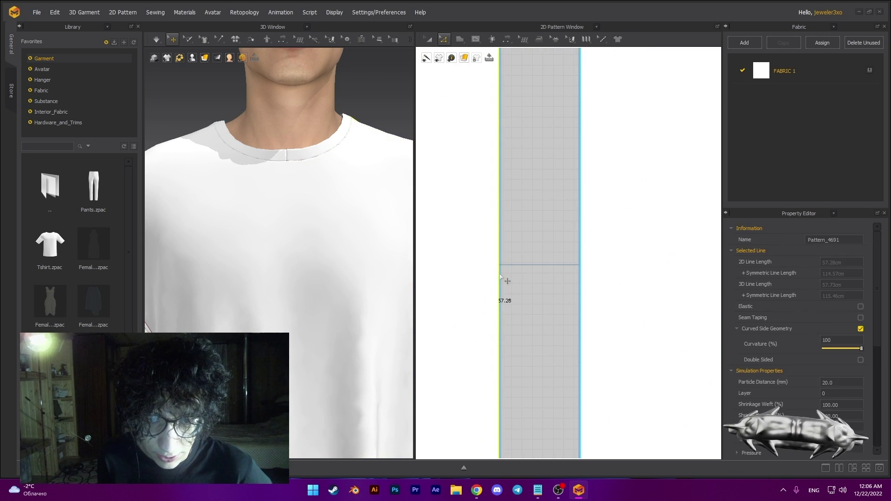
right_click(580, 274)
click(584, 251)
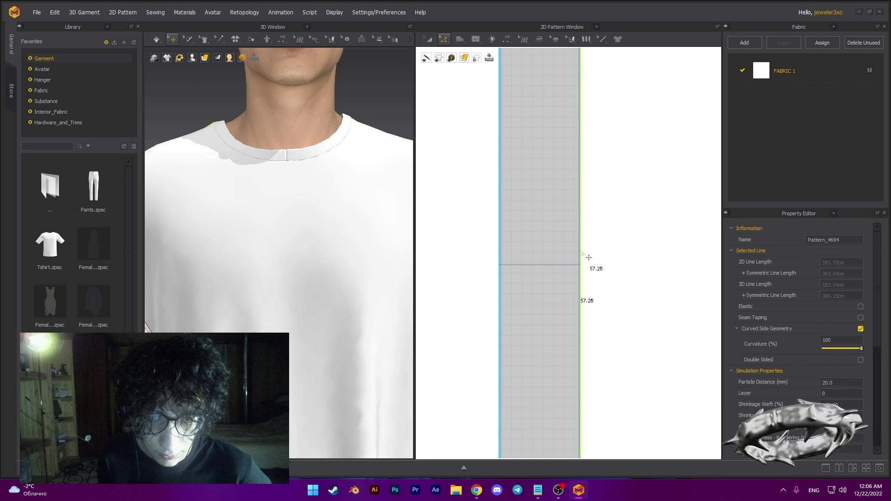
double_click(500, 263)
right_click(500, 264)
click(533, 357)
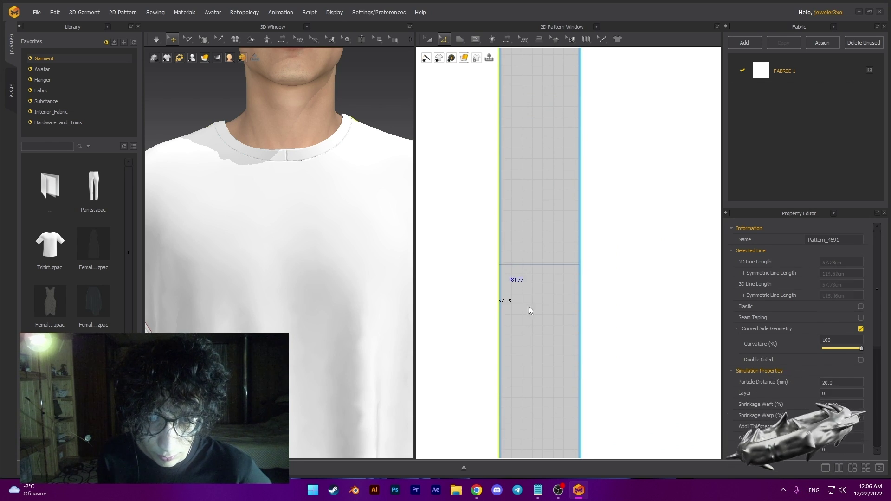
- Merge the two halves of the original back neckband along their centre edges
scroll(536, 263, down, 4)
scroll(537, 218, up, 1)
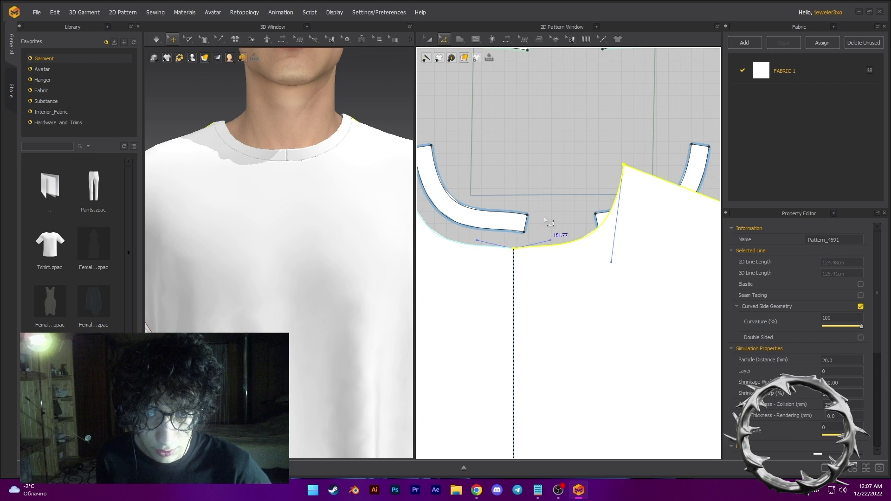
click(526, 224)
right_click(597, 221)
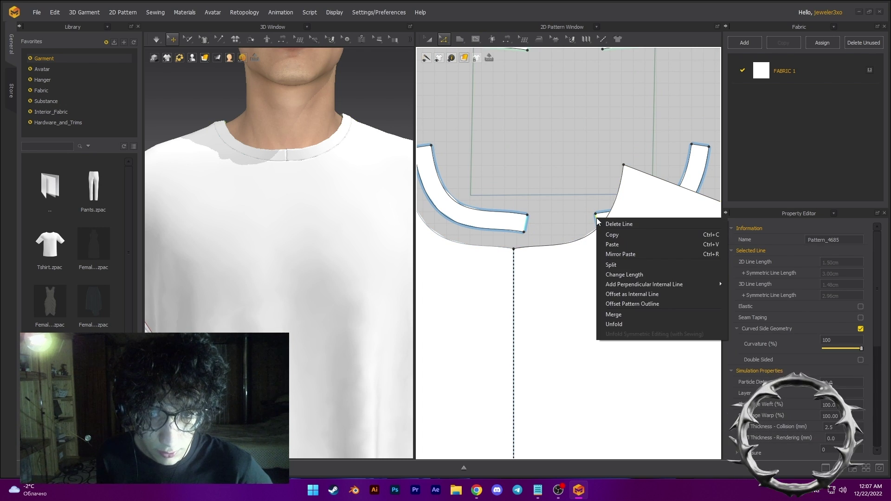
click(613, 315)
- Merge the two halves of the cloned back neckband along their centre edges
middle_drag(555, 181, 557, 266)
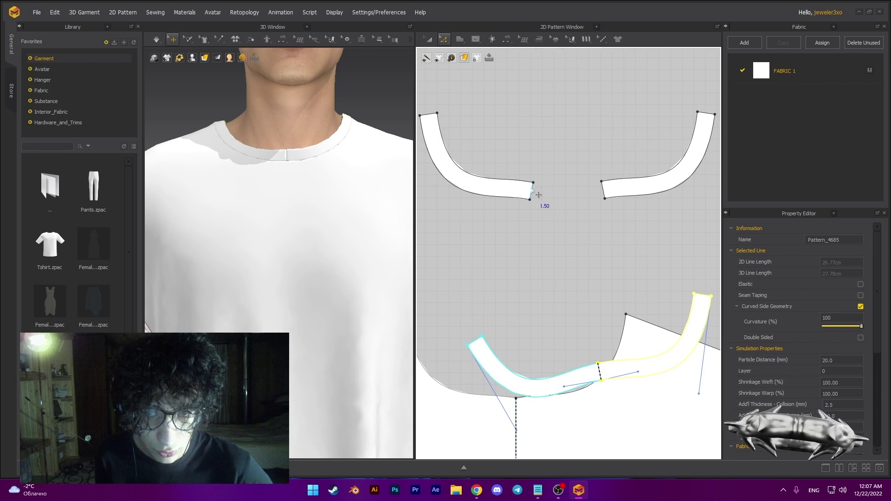
click(537, 194)
right_click(602, 189)
click(622, 267)
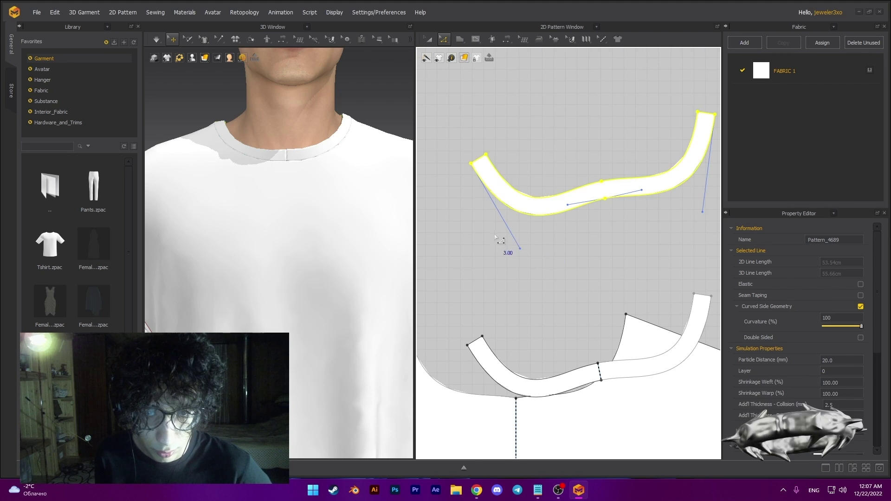
- Reposition the original front neckband halves so they face each other just above the front neckline
middle_drag(505, 244, 706, 224)
scroll(696, 226, up, 3)
middle_drag(552, 230, 872, 230)
scroll(560, 265, down, 3)
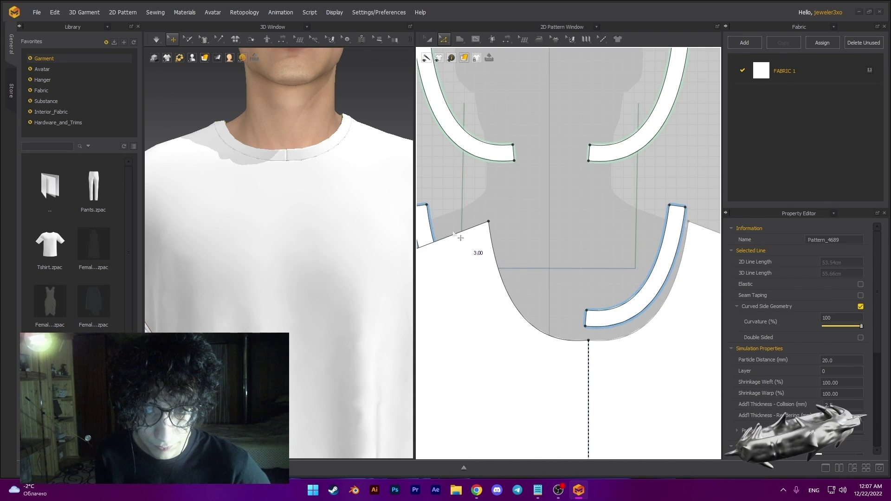
key(a)
drag(426, 227, 524, 204)
drag(525, 208, 486, 206)
click(627, 309)
drag(626, 309, 630, 284)
click(584, 228)
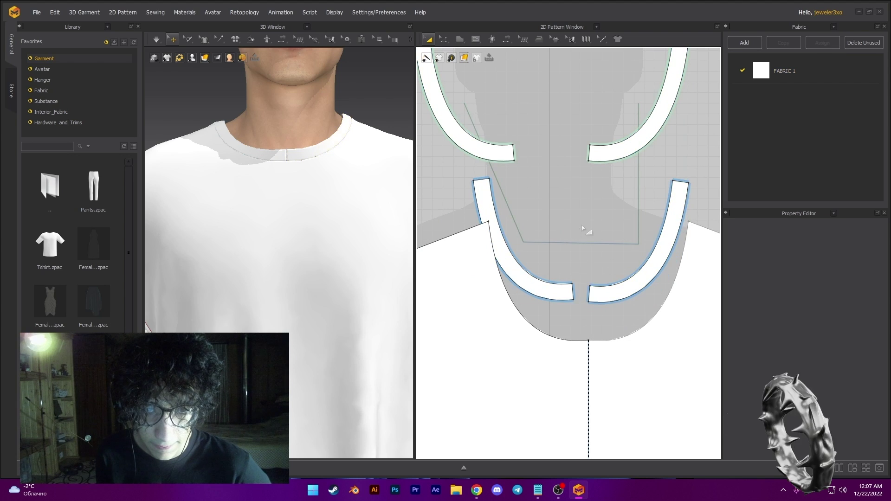
- Merge the two original front neckband halves along their centre edges
click(574, 292)
right_click(589, 293)
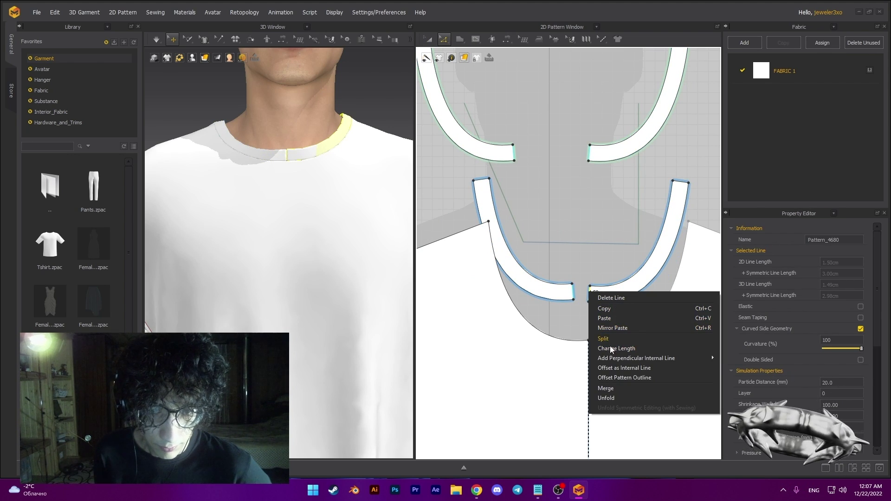
click(615, 389)
- Merge the two cloned front neckband halves along their centre edges
middle_drag(573, 215, 584, 288)
click(533, 241)
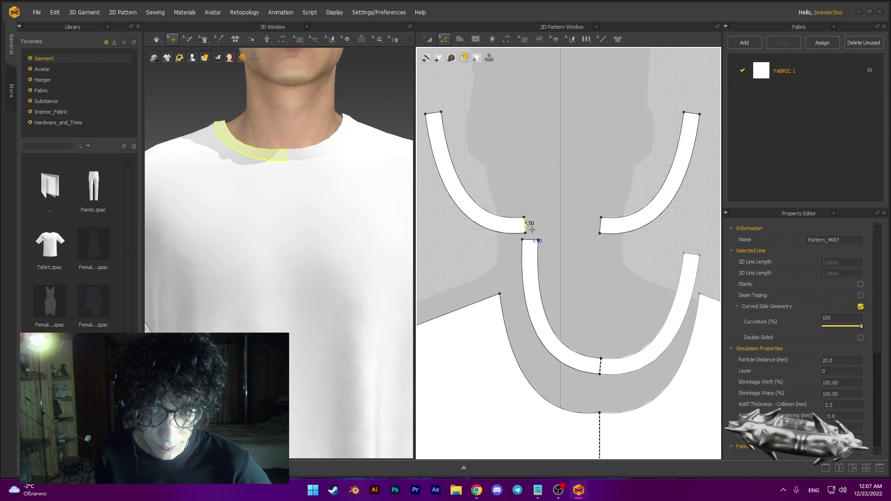
shift+click(600, 226)
right_click(600, 226)
click(616, 301)
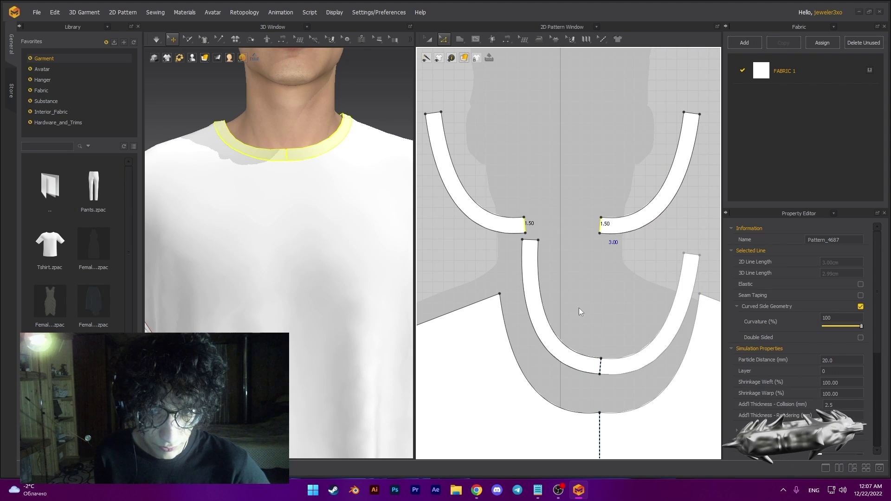
- Merge the two original front hem band halves along their centre edges
scroll(558, 297, down, 10)
middle_drag(548, 364, 531, 283)
scroll(530, 282, up, 5)
scroll(531, 283, up, 3)
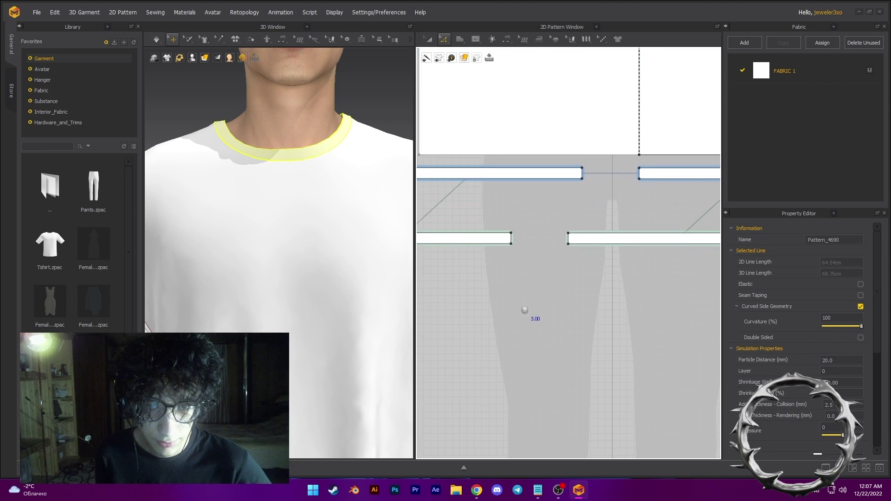
click(638, 185)
right_click(639, 184)
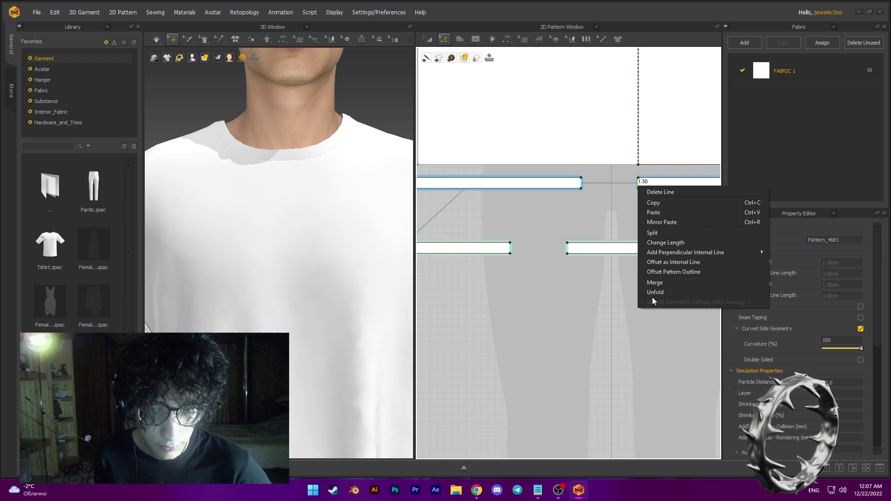
click(656, 283)
- Merge the two cloned front hem band halves along their centre edges
click(516, 254)
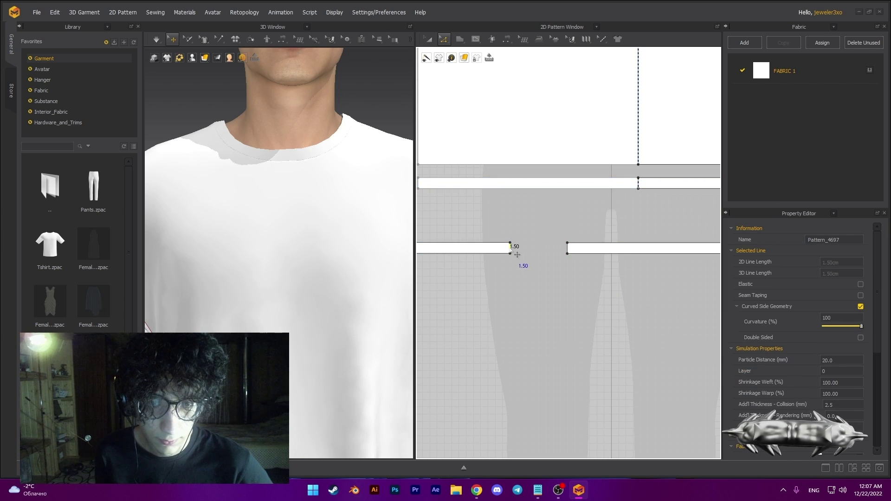
right_click(569, 251)
click(585, 324)
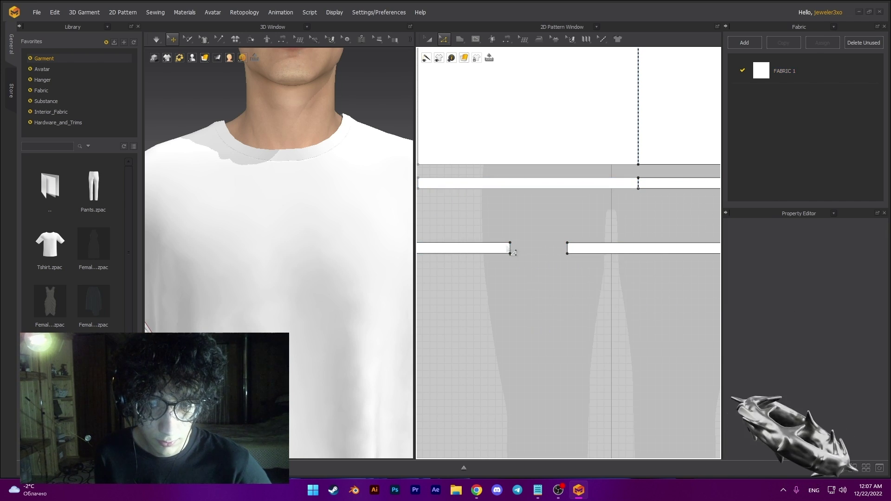
right_click(572, 254)
click(587, 325)
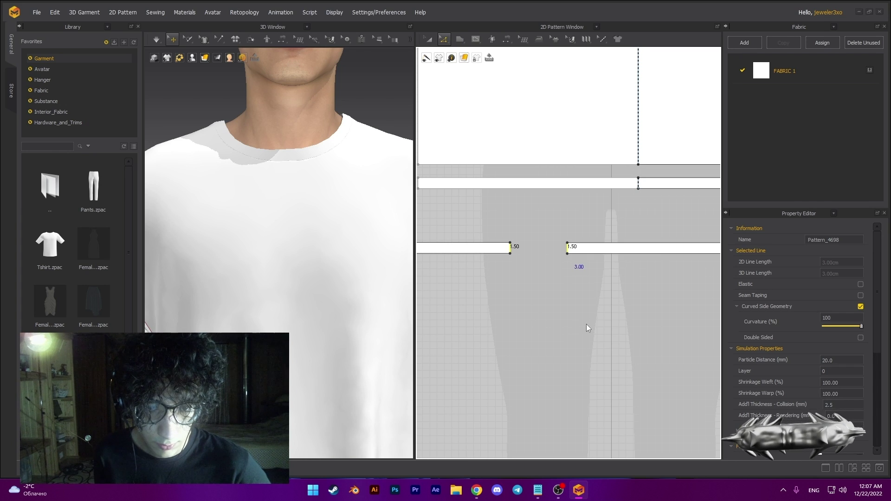
- Merge the back hem band halves along their centre edges, for both the original and the cloned layer
middle_drag(602, 263, 447, 259)
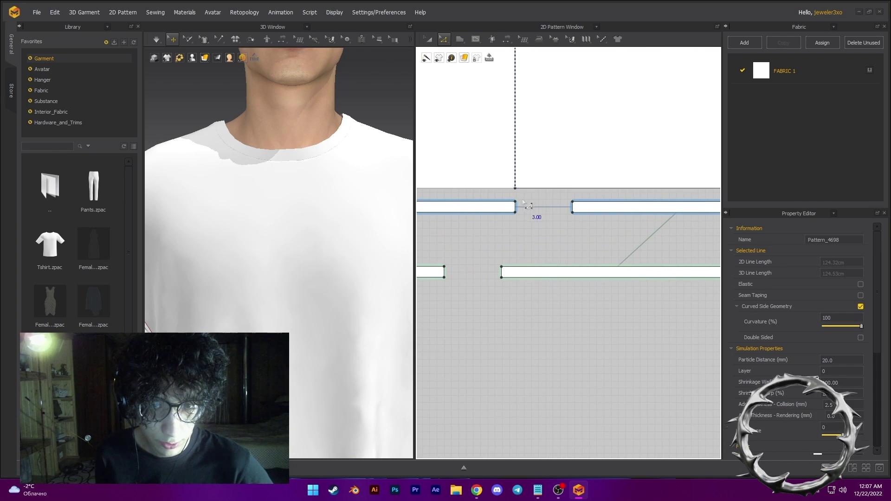
click(515, 207)
right_click(572, 206)
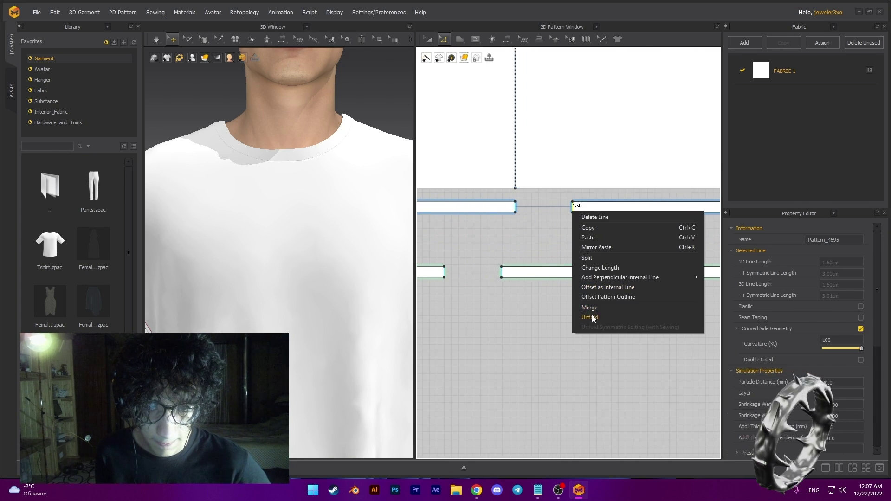
click(591, 315)
click(480, 269)
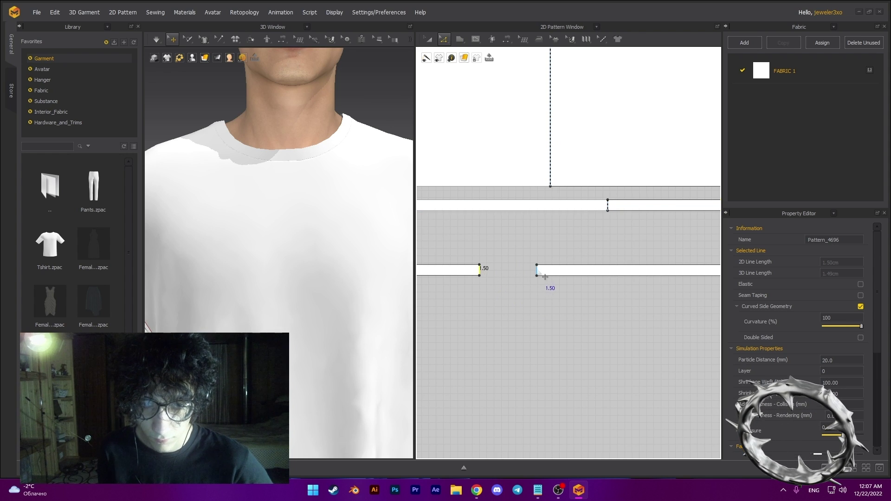
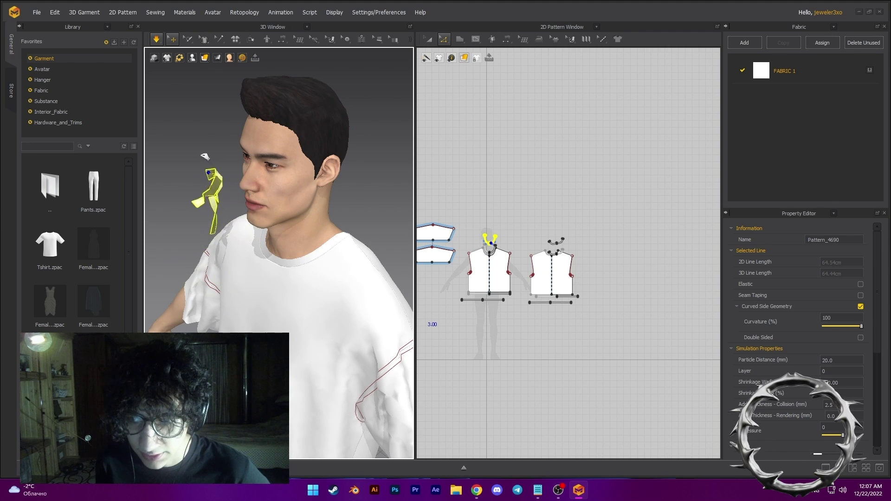
- Pull the displaced cloned back neckband out from the avatar's nape in the 3D view while the simulation runs
right_drag(170, 128, 314, 201)
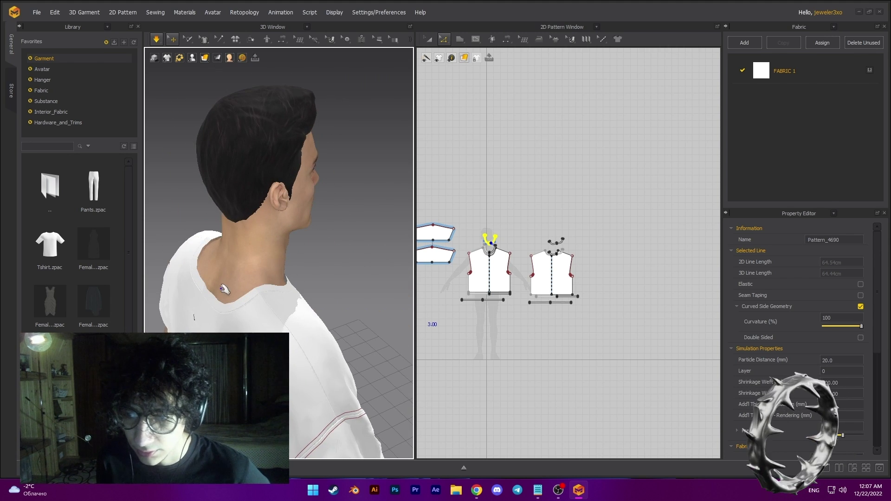
click(219, 295)
scroll(228, 311, up, 2)
drag(236, 320, 394, 161)
right_drag(394, 161, 233, 224)
scroll(232, 297, up, 2)
scroll(237, 297, down, 10)
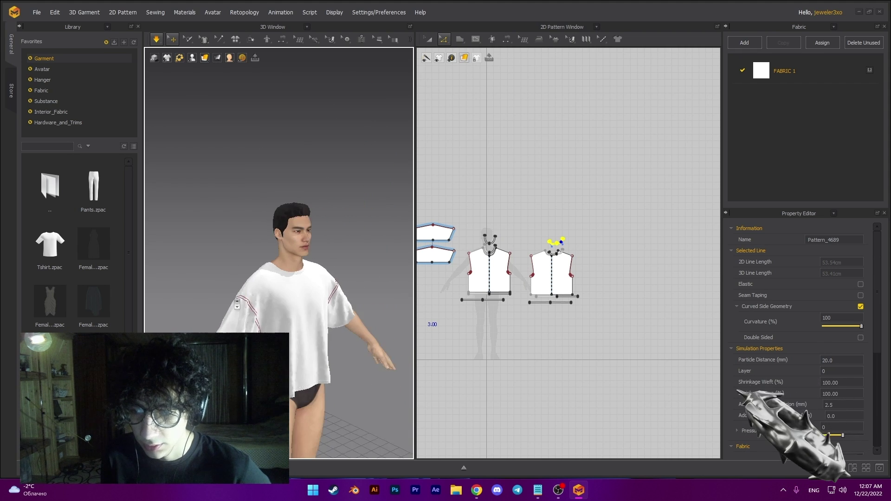
scroll(281, 260, up, 6)
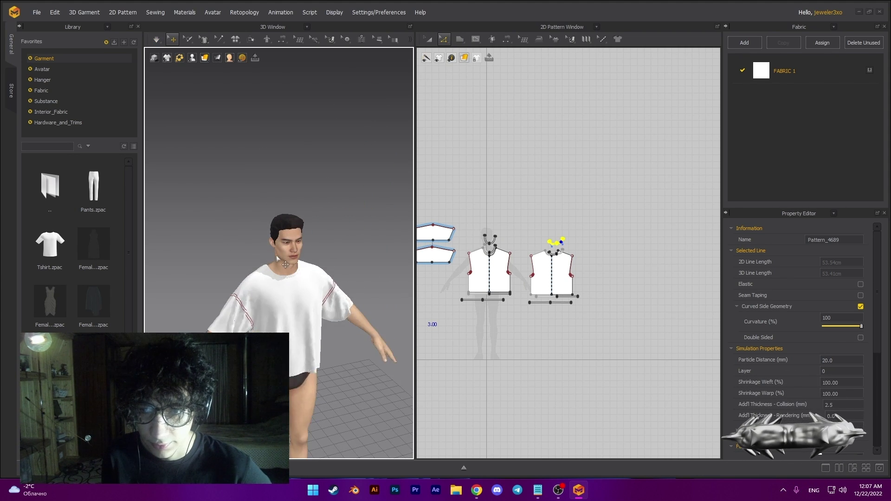
- Delete the cloned front and back neckbands, and move the original back neckband over the centre of the back neckline
click(532, 247)
scroll(531, 247, up, 5)
scroll(531, 247, down, 5)
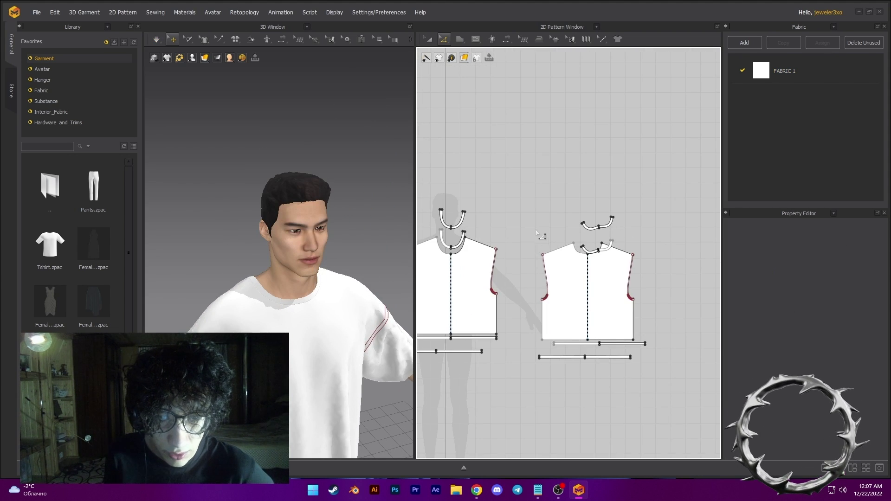
click(454, 222)
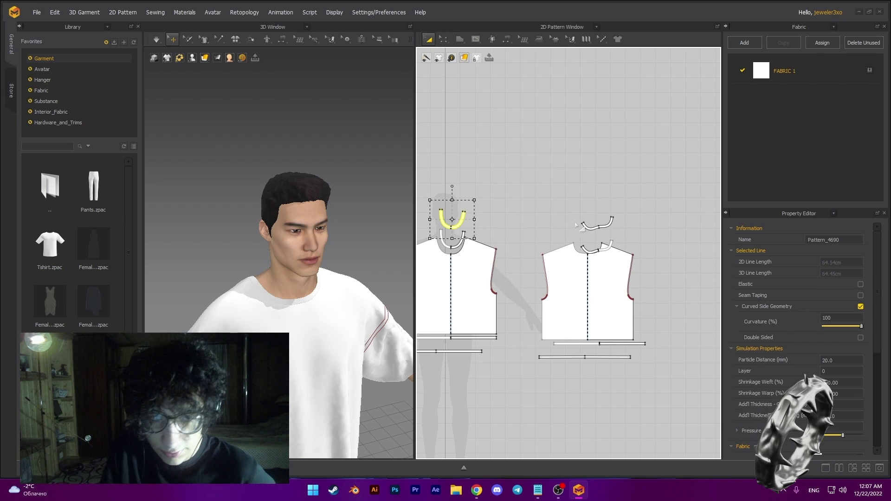
key(Delete)
click(599, 226)
key(Delete)
drag(588, 252, 580, 245)
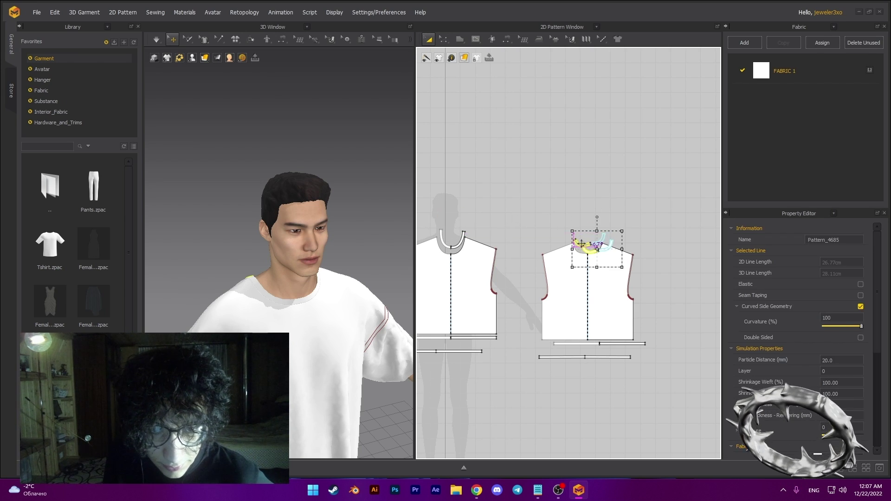
click(581, 215)
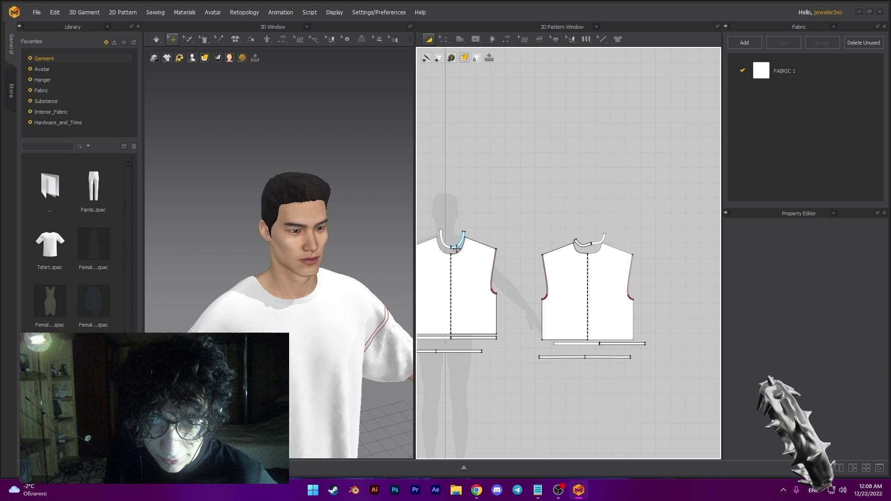
- Clone the merged front and back neckbands together with Layer Clone (Over) and place the copies above the originals
click(458, 246)
right_click(581, 245)
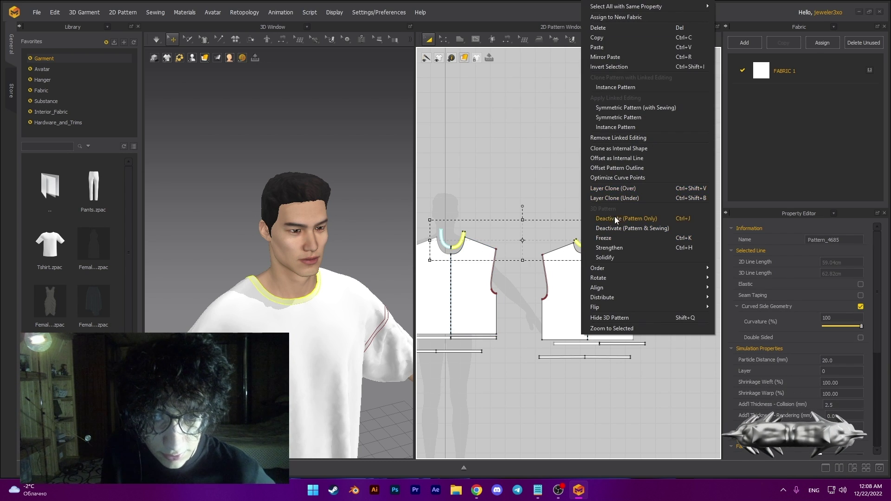
click(611, 189)
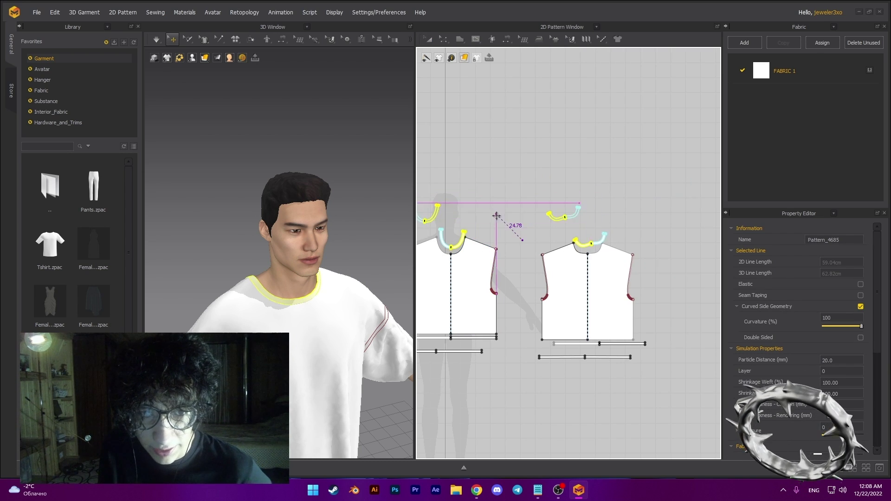
click(524, 214)
- Simulate the shirt with the new neckband layer and examine the collar and overall drape
key(space)
right_drag(356, 239, 410, 273)
click(363, 243)
scroll(317, 299, up, 3)
scroll(317, 299, up, 2)
right_drag(318, 299, 160, 285)
scroll(274, 266, down, 3)
scroll(265, 258, up, 4)
scroll(160, 284, down, 5)
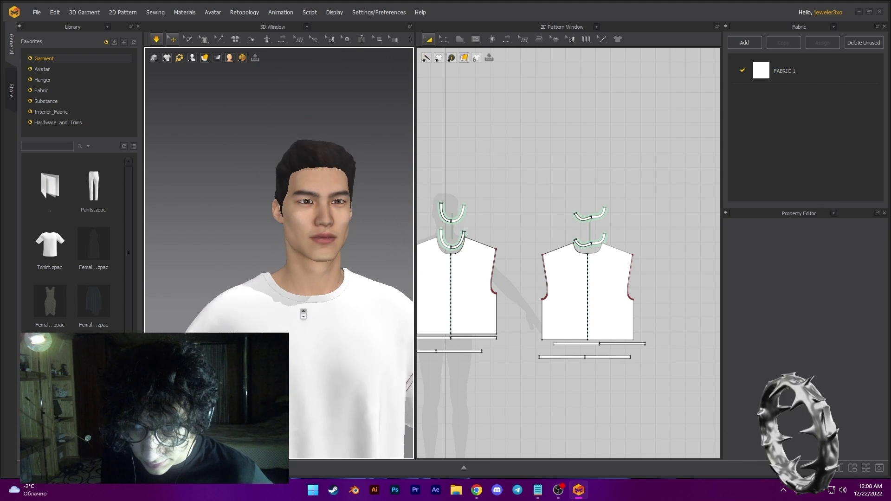
scroll(288, 278, down, 2)
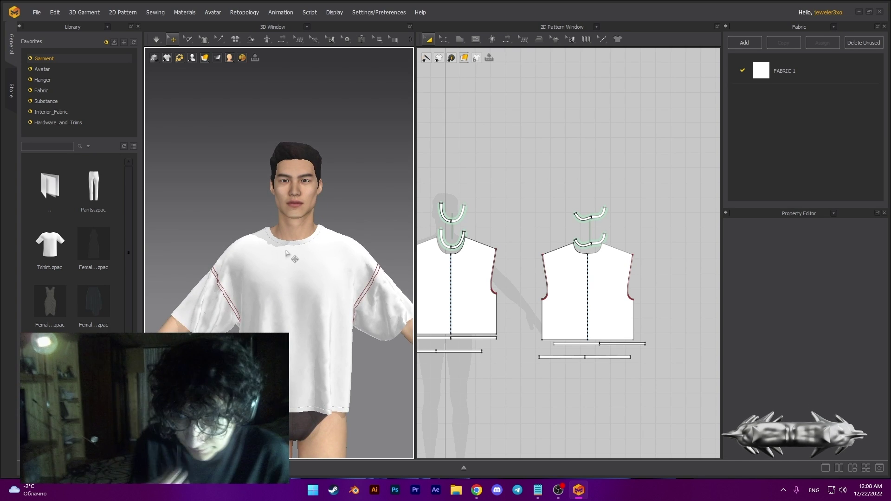
middle_drag(316, 267, 316, 257)
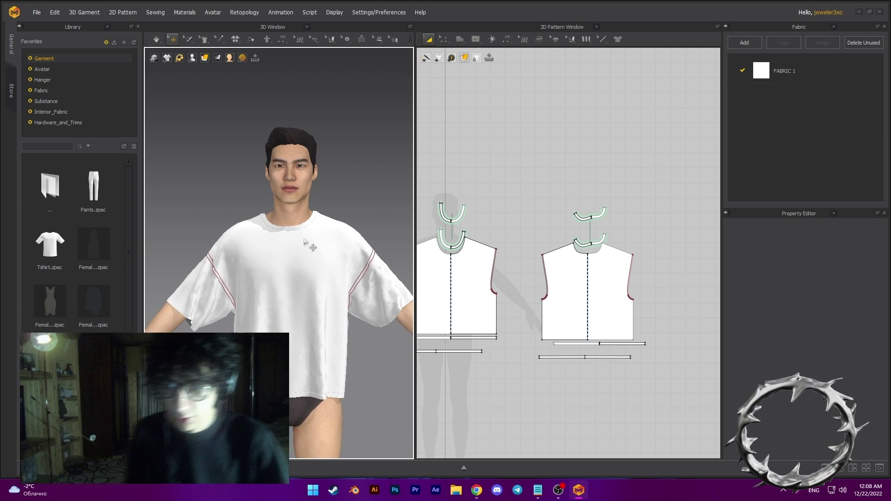
scroll(311, 269, down, 3)
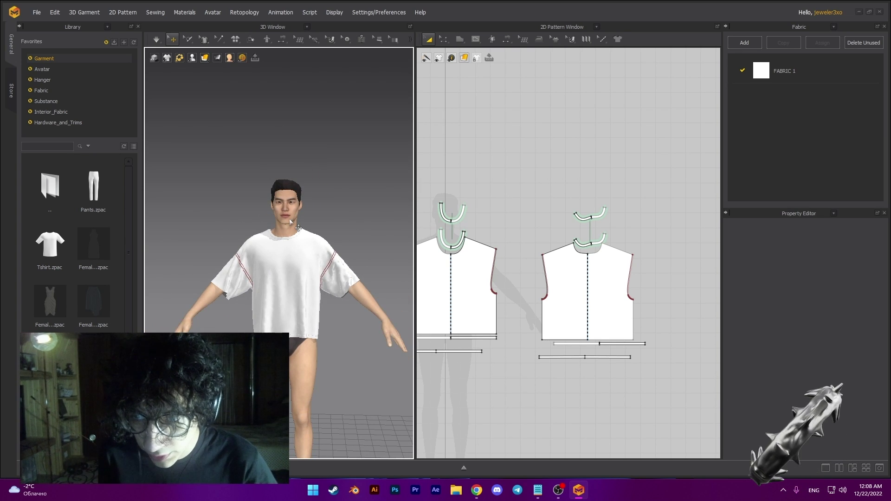
- Hide the avatar in the 3D view so only the T-shirt garment is displayed
key(z)
click(290, 216)
key(shift+a)
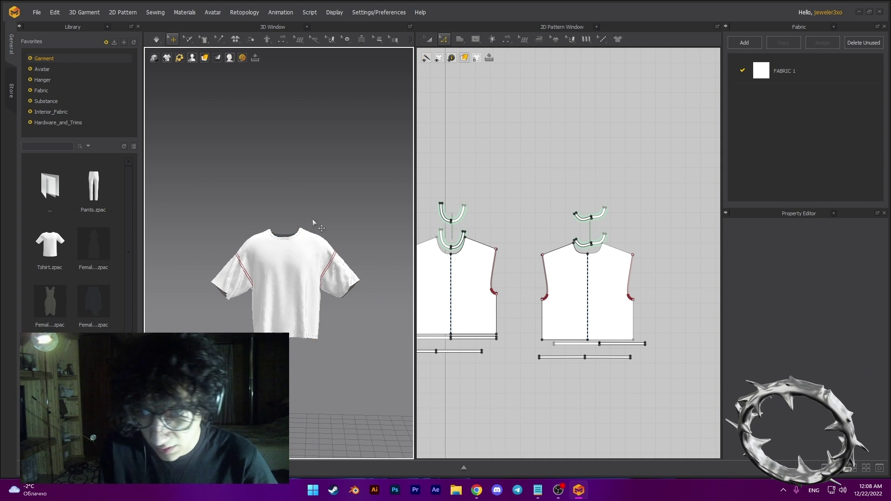
- Delete the lower front and back hem bands that lie detached beneath the shirt's body pieces
right_drag(322, 193, 351, 136)
click(270, 329)
key(Delete)
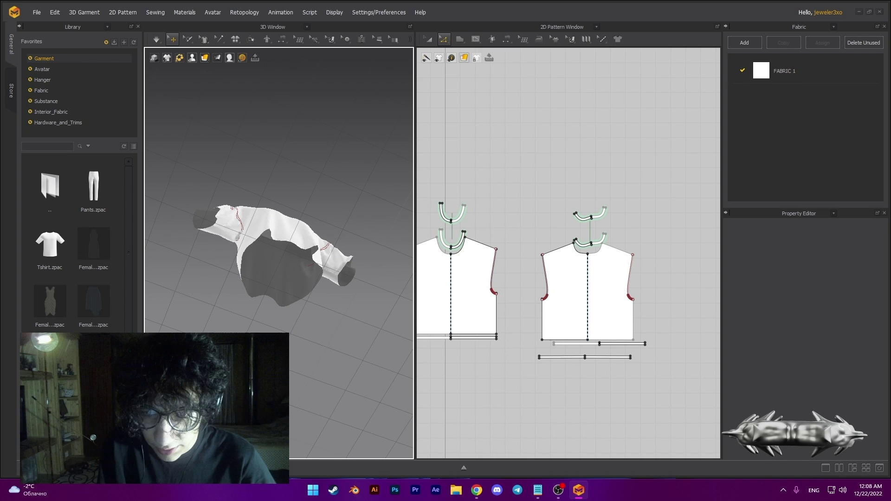
click(295, 373)
key(Delete)
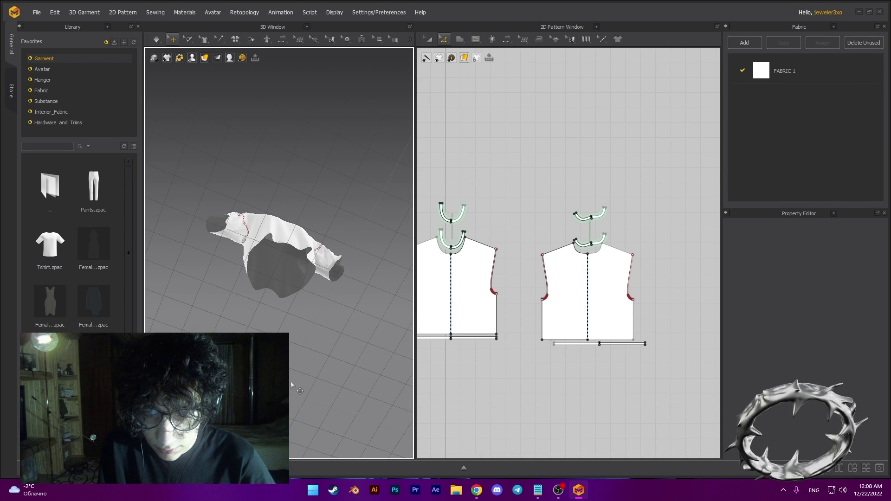
right_drag(325, 330, 261, 316)
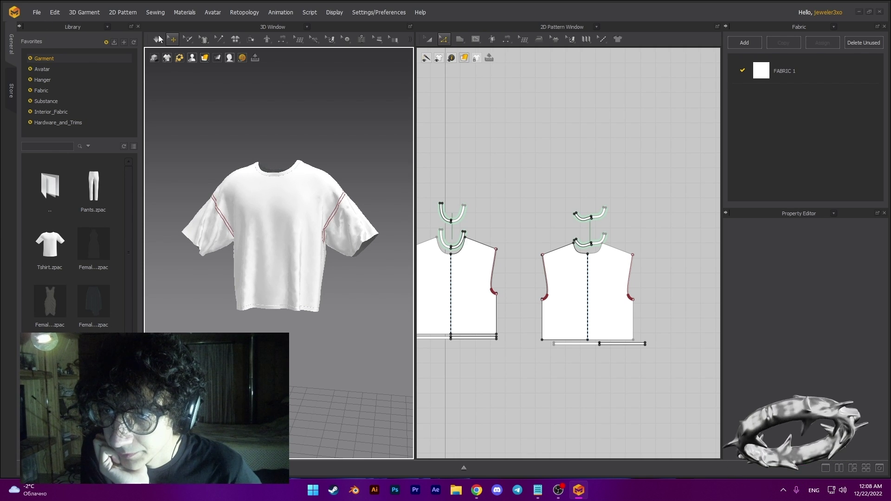
- Replace the 2D pattern view with the UV Editor to display the garment's UV layout
click(567, 27)
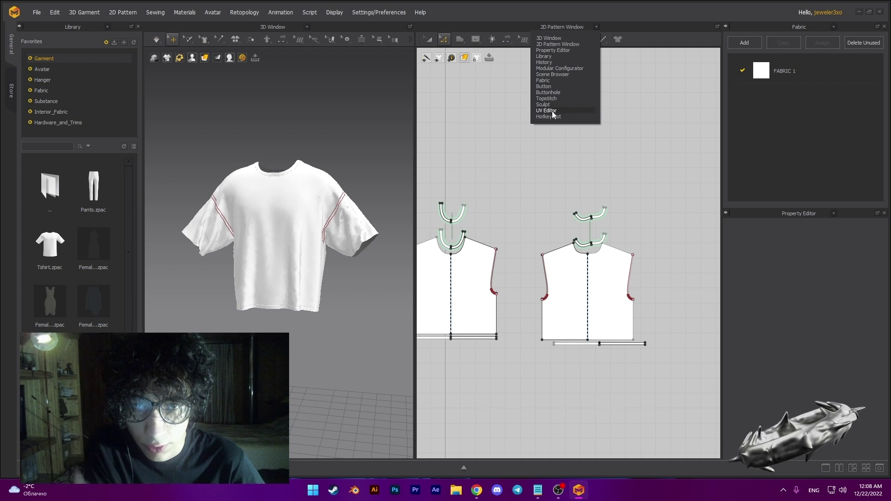
click(552, 111)
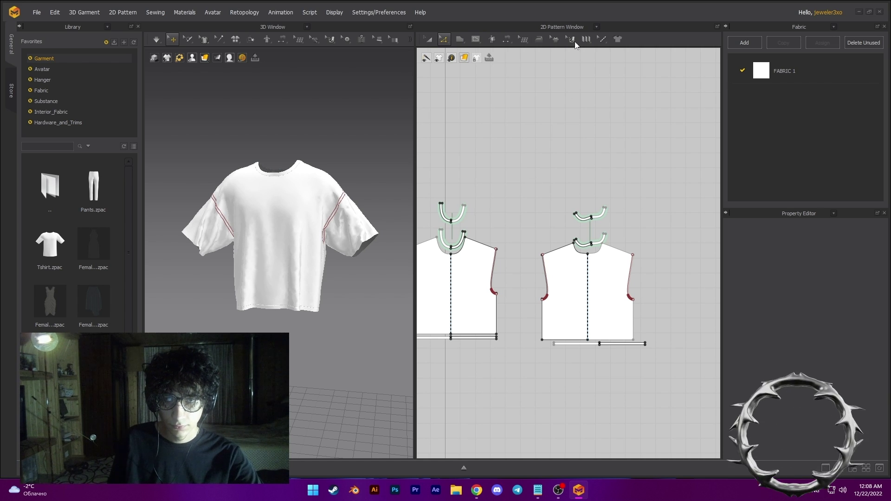
key(ctrl+shift+u)
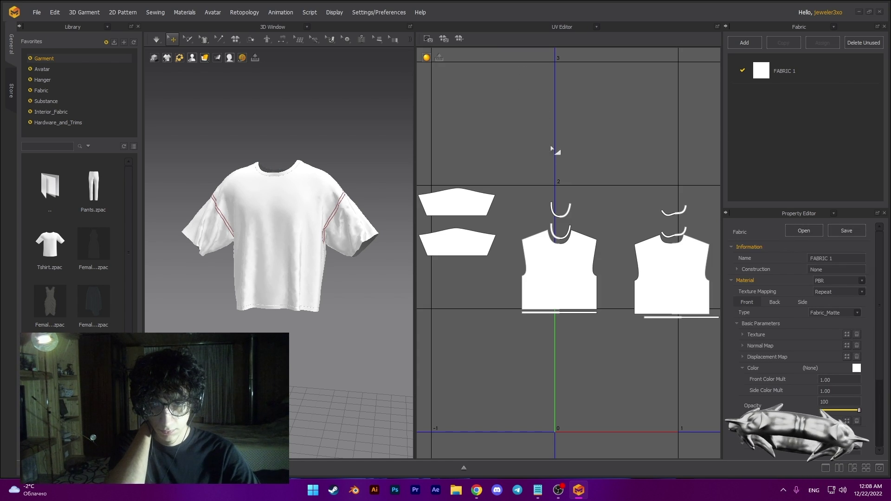
- Fit all UV pieces into the 0-1 tile, keeping the absolute length option at 15 mm
right_click(573, 183)
click(603, 190)
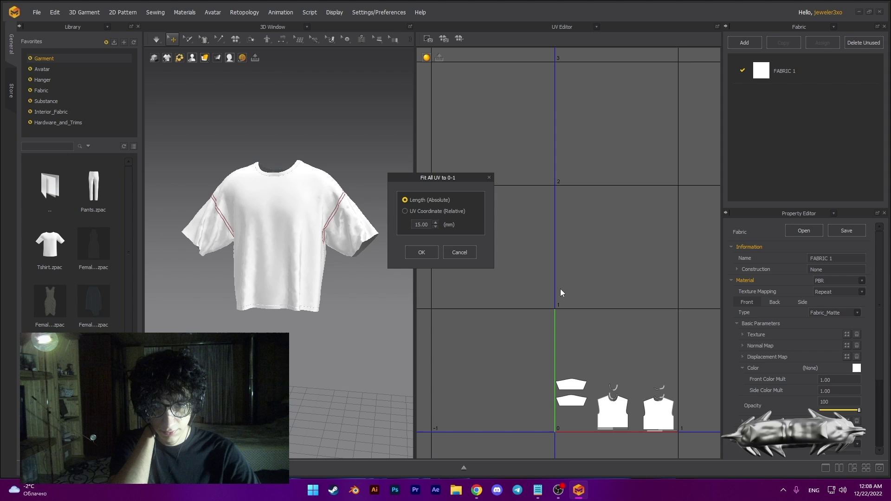
click(428, 252)
- Nudge the lower neckline strips of the front and back panels slightly upward in the UV layout
scroll(585, 320, up, 5)
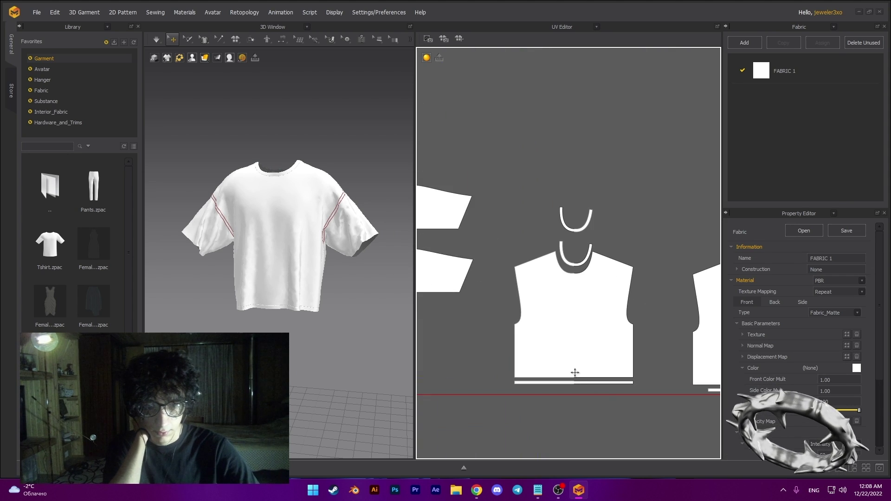
middle_drag(713, 270, 642, 270)
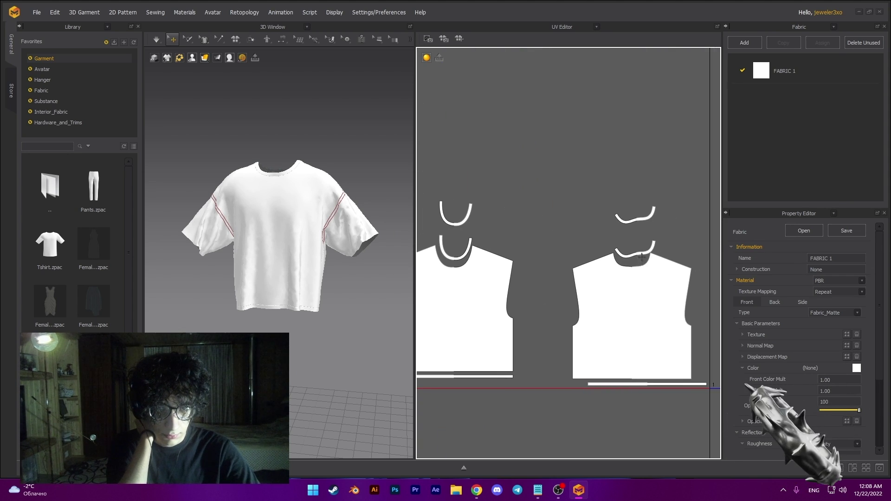
click(641, 255)
click(463, 260)
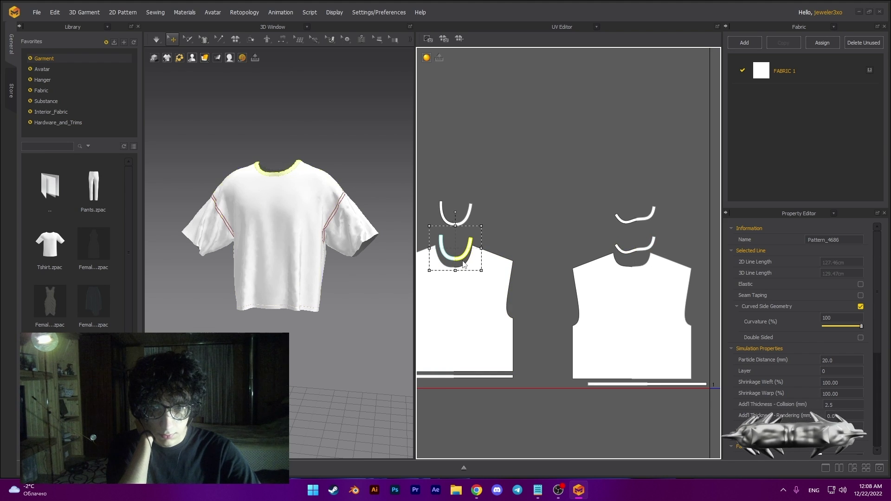
click(513, 228)
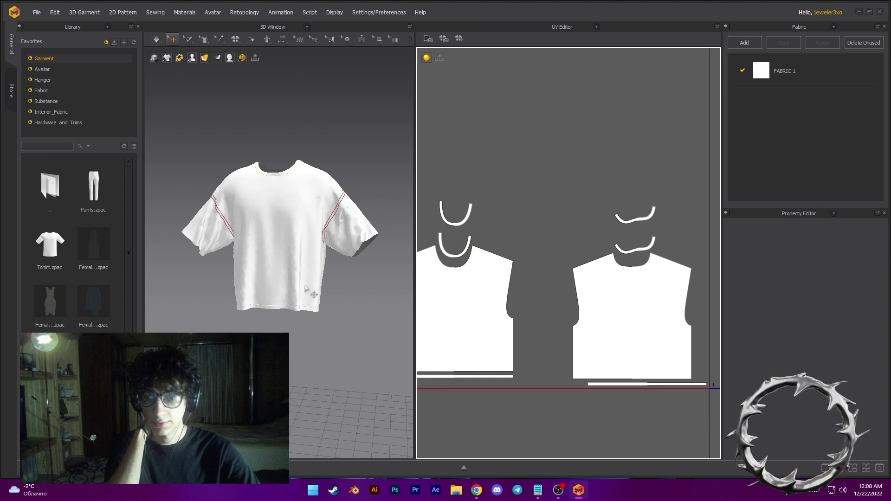
scroll(515, 297, down, 6)
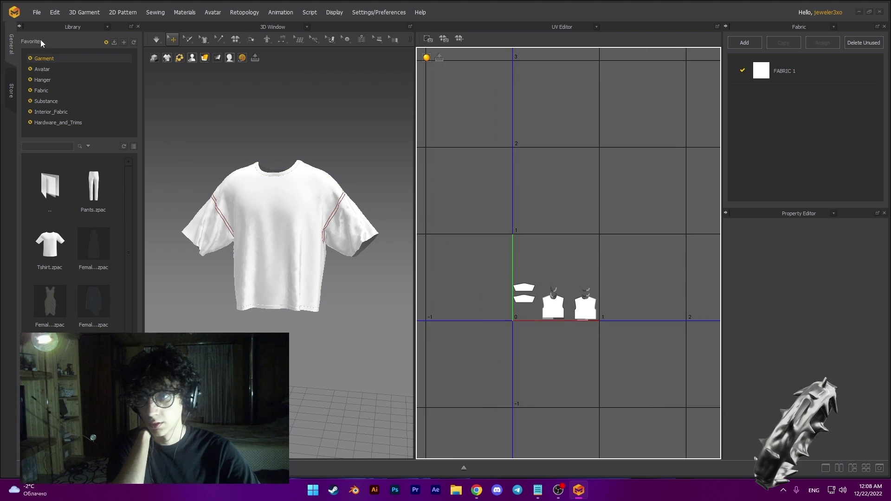
- Start an OBJ export of the garment to the Desktop with the file name "t shirt"
click(37, 13)
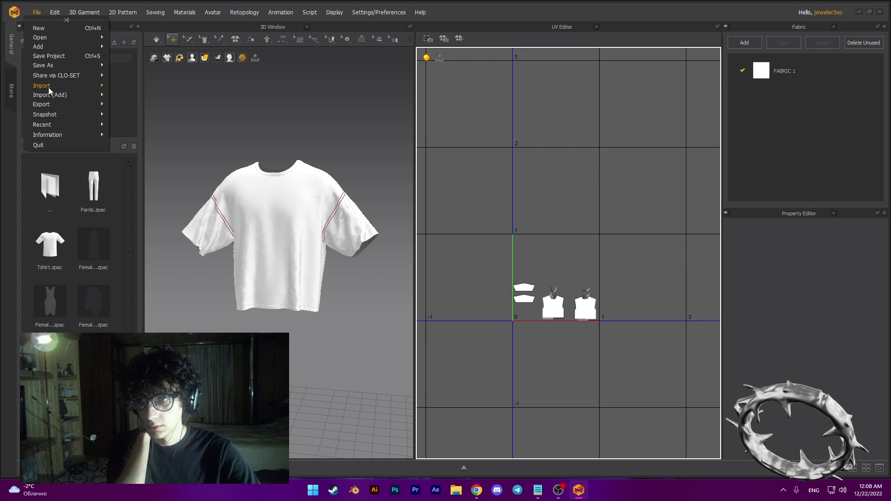
mouse_move(49, 87)
click(139, 112)
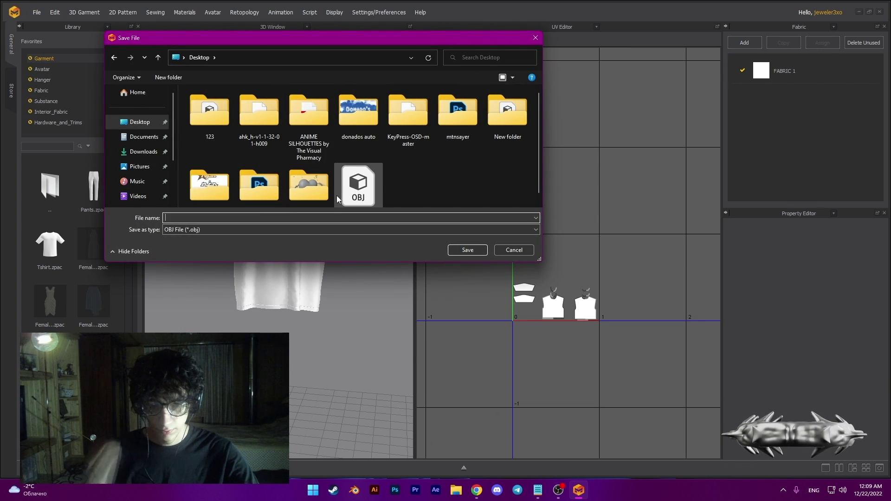
text(ja)
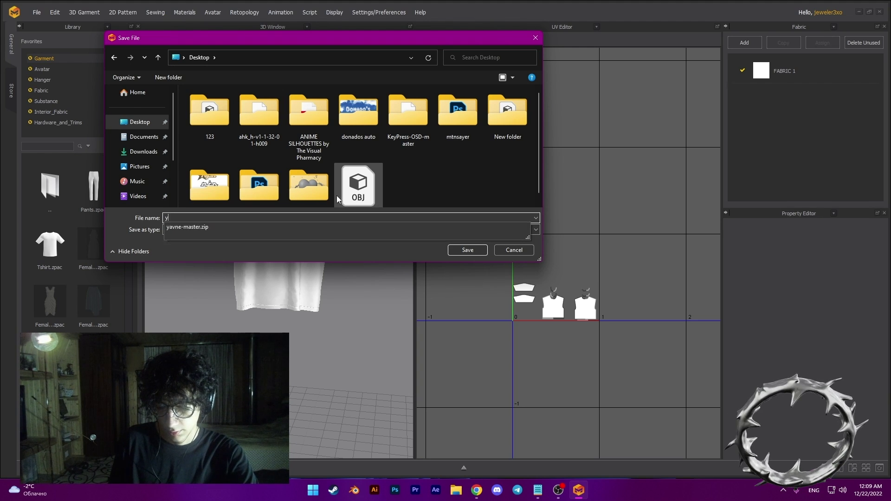
key(BackSpace)
key(BackSpace)
text(t)
key(Return)
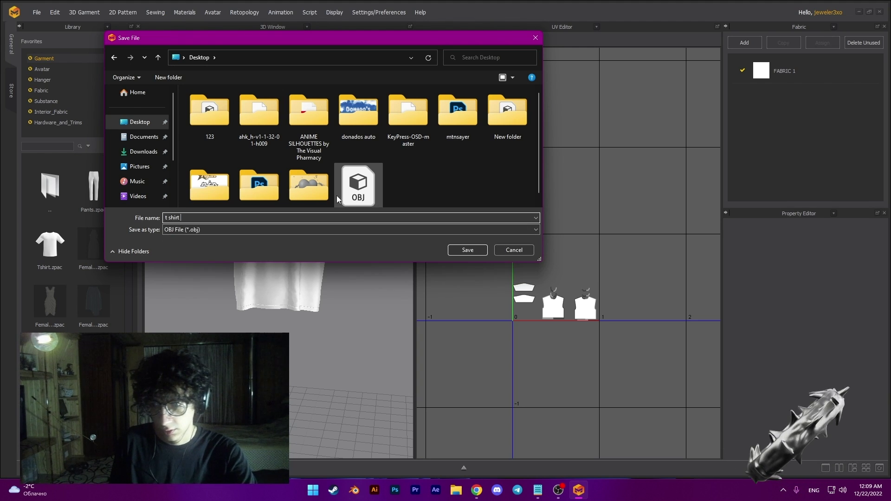
click(462, 245)
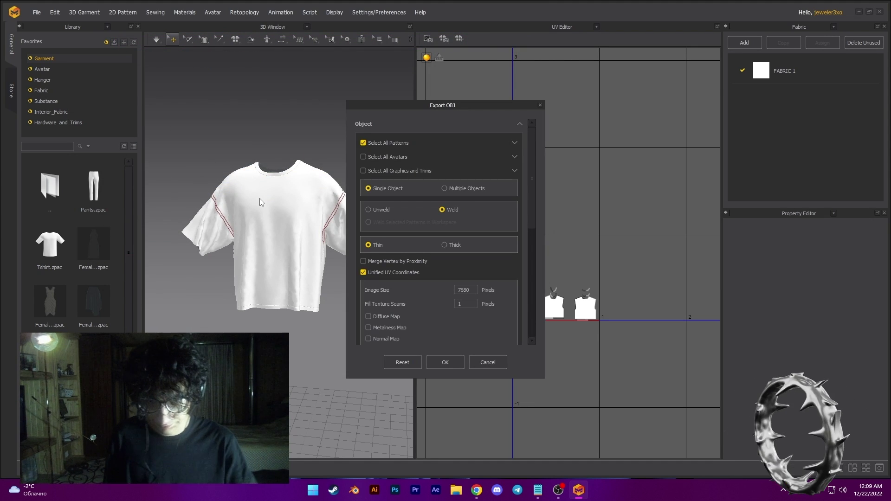
- Include the diffuse map in the export options and export the garment as OBJ
mouse_move(532, 153)
mouse_down()
mouse_move(530, 233)
mouse_move(544, 159)
mouse_up()
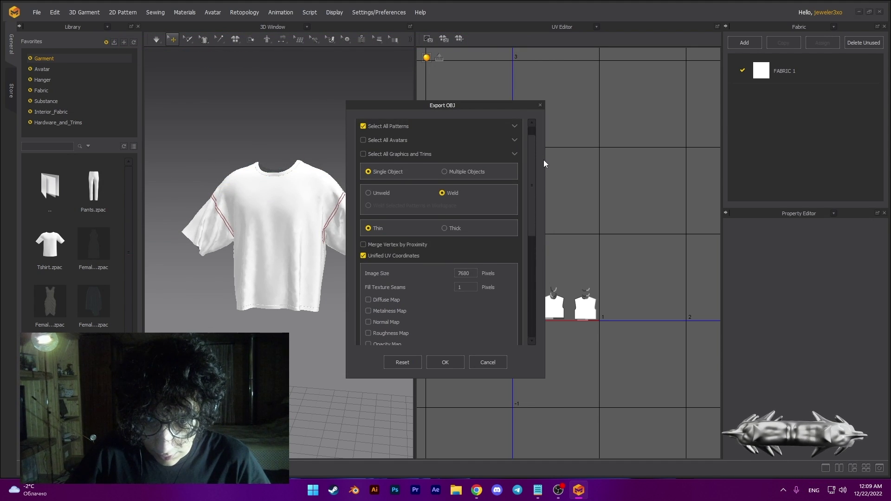
click(382, 304)
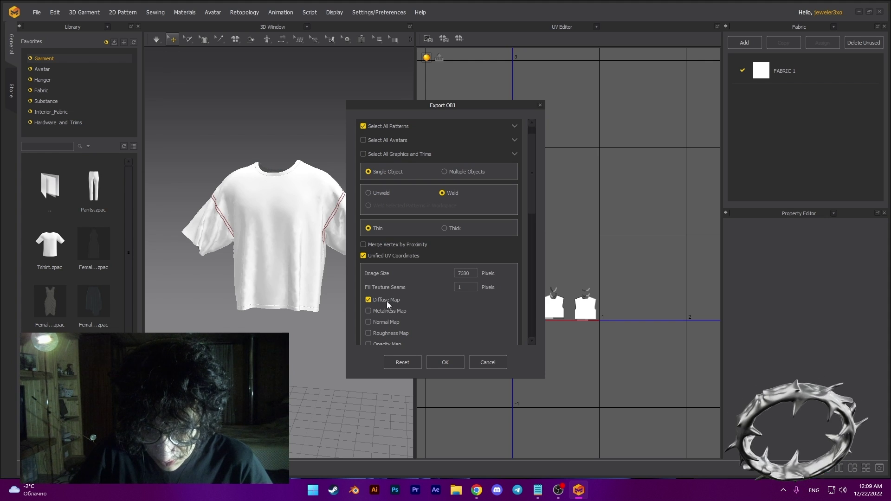
mouse_move(532, 234)
mouse_down()
mouse_move(530, 298)
mouse_move(530, 218)
mouse_up()
click(445, 362)
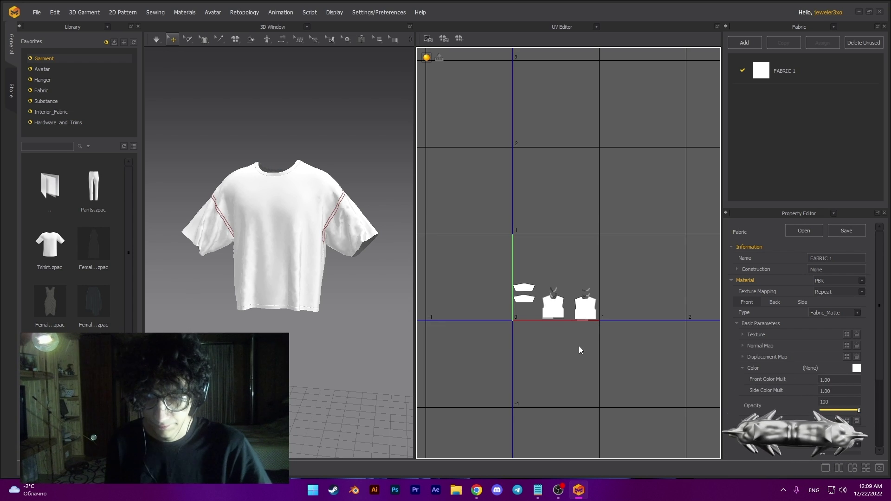
click(528, 374)
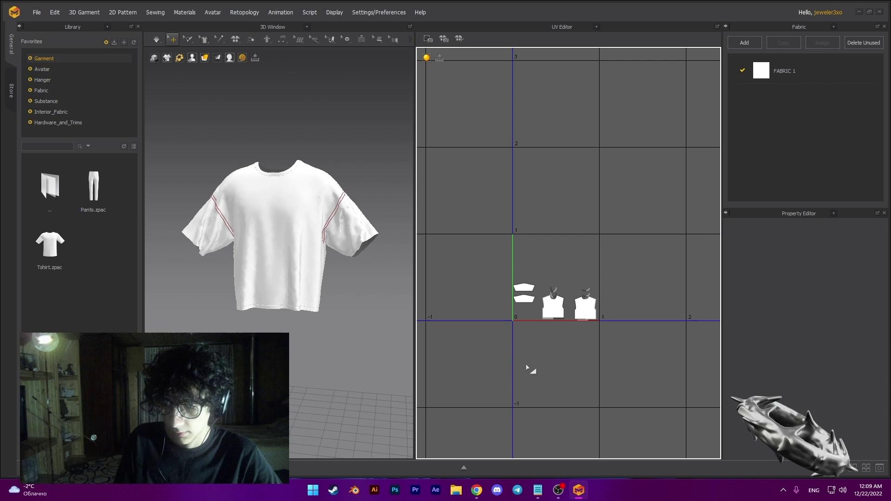
- Switch to Blender and delete the default camera, cube and light from the scene
click(353, 489)
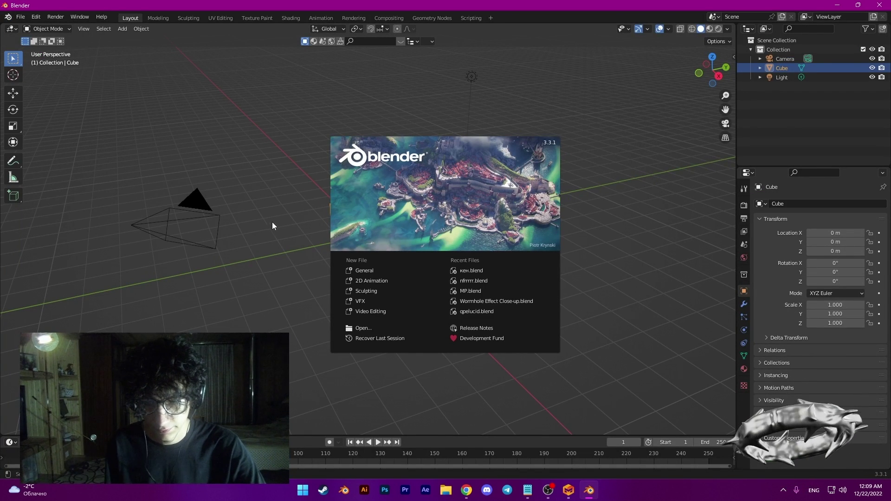
click(316, 208)
key(a)
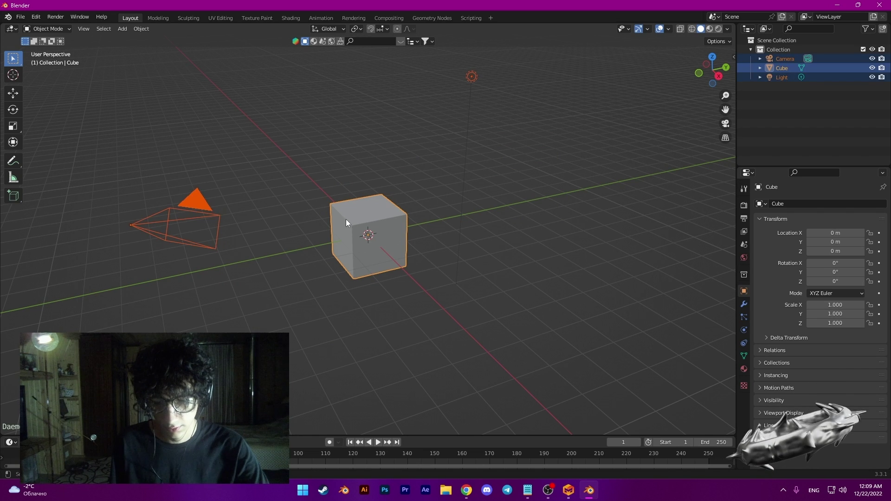
key(Delete)
middle_drag(346, 219, 411, 223)
- Import the Wavefront file T SHIRT.obj from the Desktop
click(21, 16)
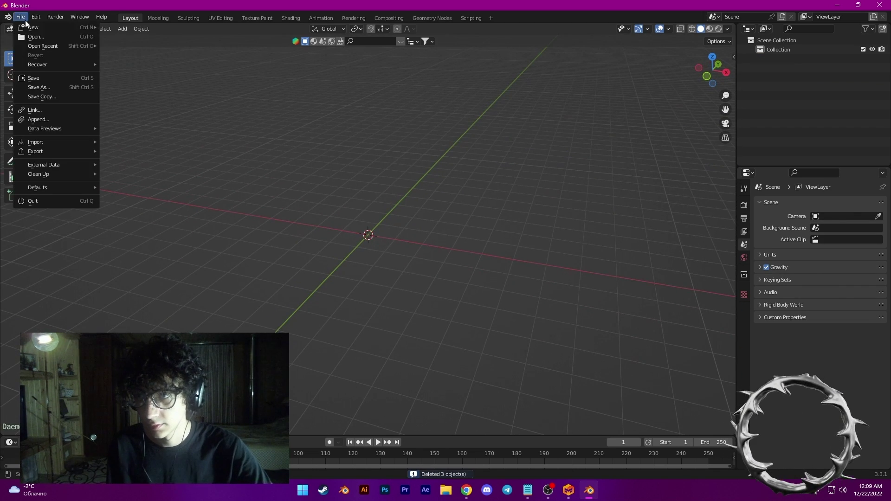
mouse_move(56, 142)
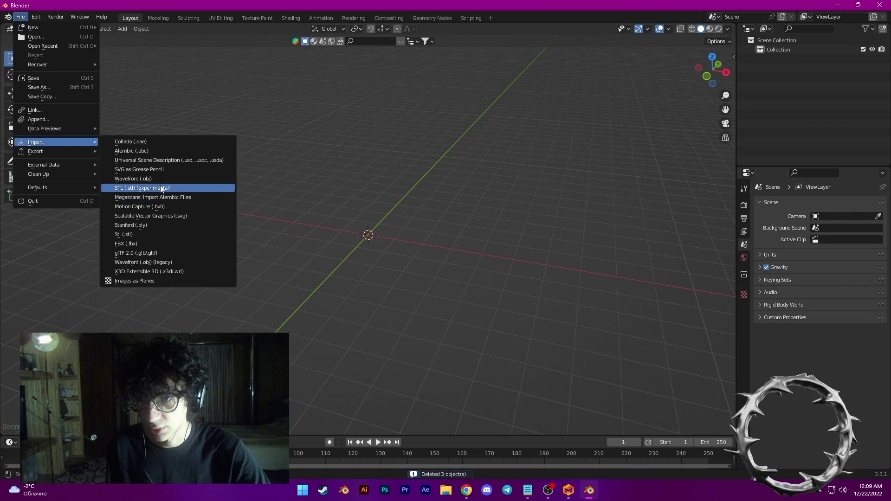
click(135, 179)
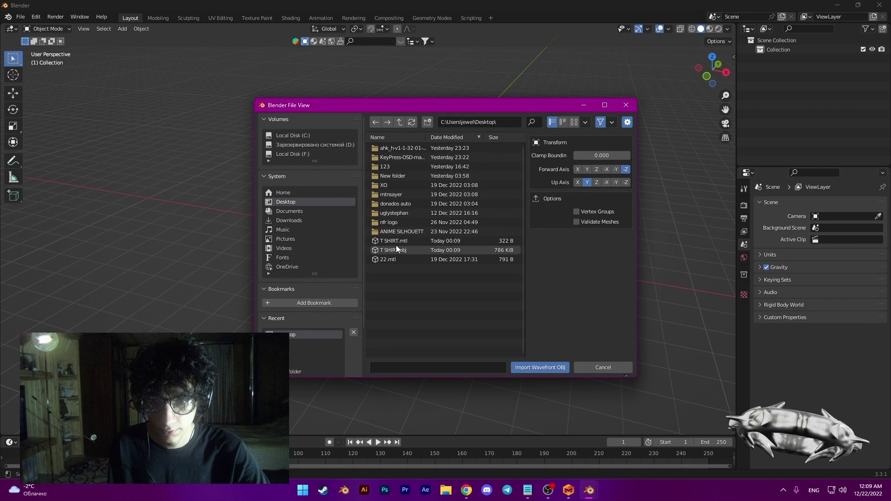
double_click(407, 250)
- Set the imported T-shirt's X, Y and Z scale to 0.01, one axis at a time
middle_drag(446, 192, 676, 252)
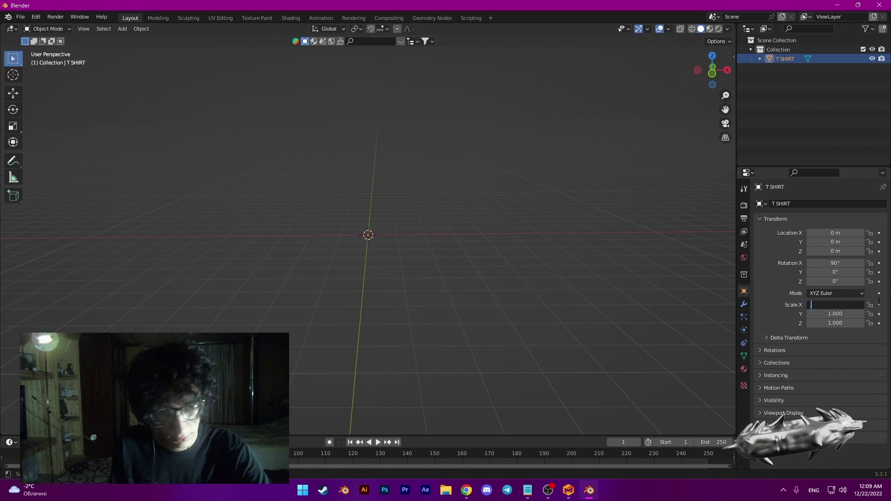
click(844, 314)
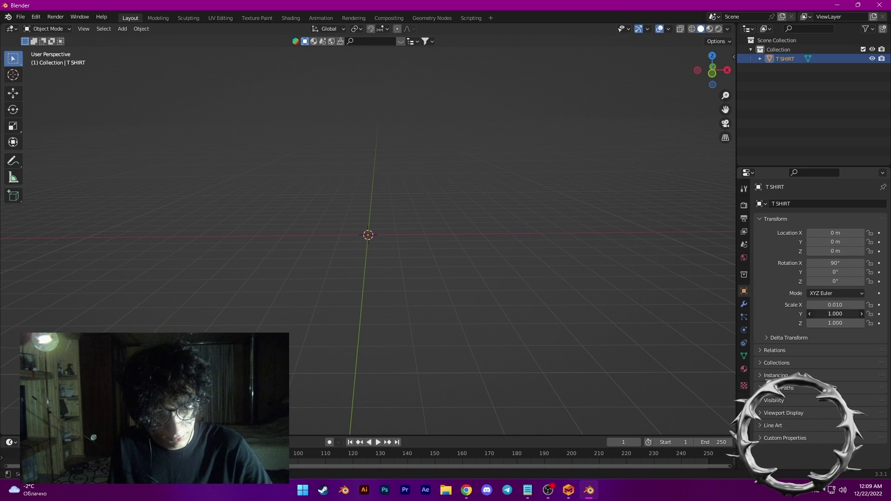
text(.01)
key(Return)
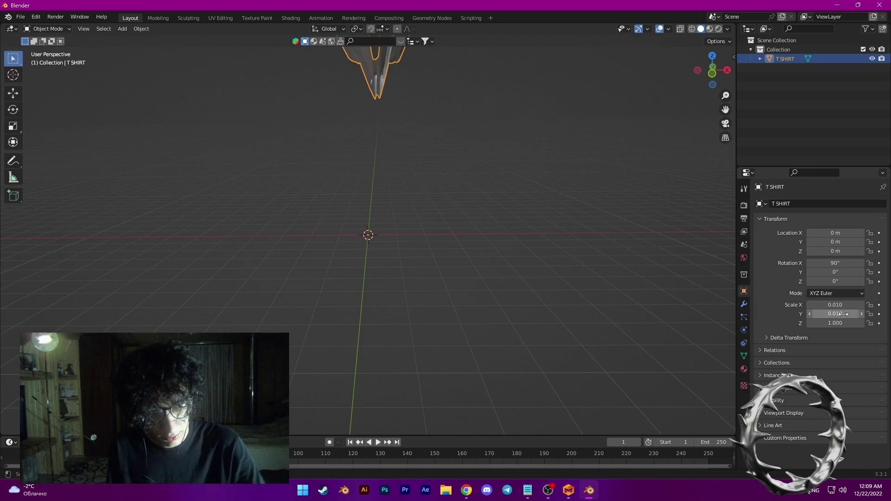
click(840, 324)
text(.01)
key(Return)
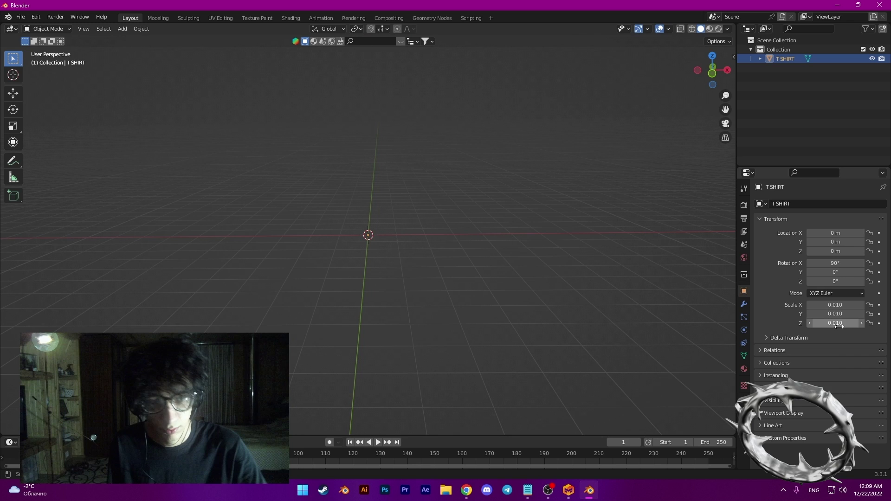
- Reset the T-shirt's scale to 1 on the X, Y and Z axes
click(841, 323)
text(1)
key(Return)
click(846, 311)
text(1)
key(Return)
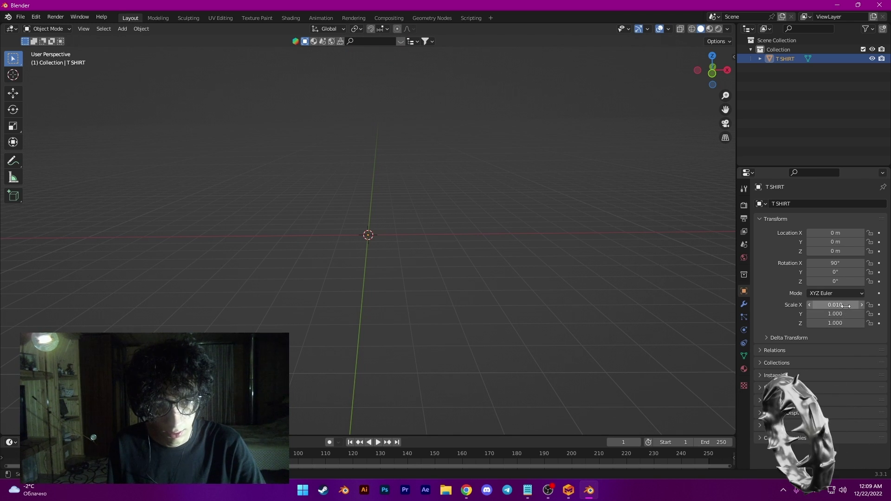
click(845, 306)
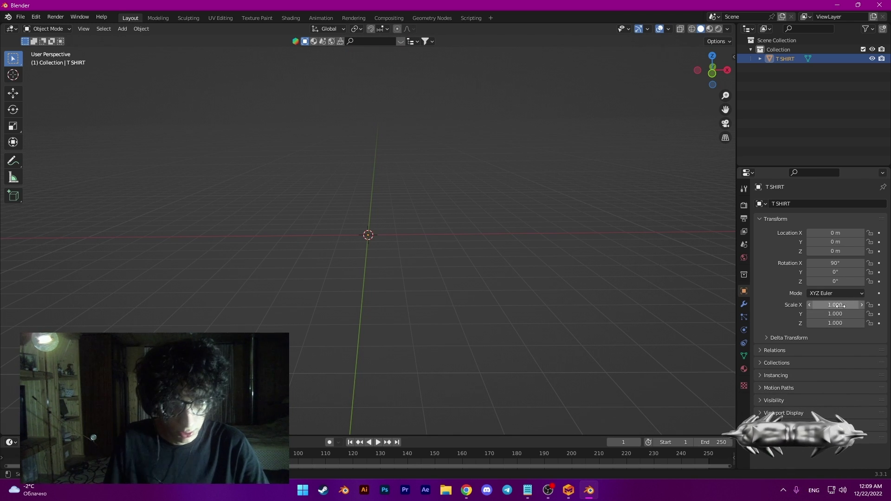
key(Return)
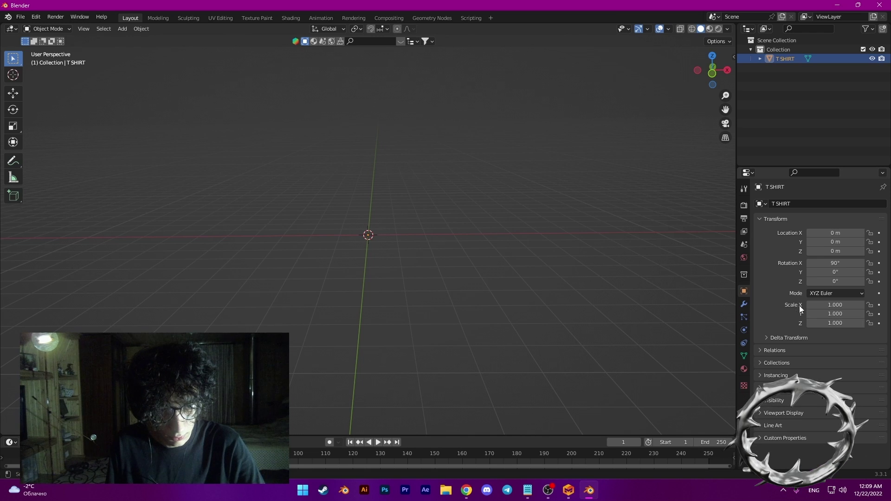
- Set the T-shirt's scale to 0.01 on all three axes together
drag(838, 310, 839, 323)
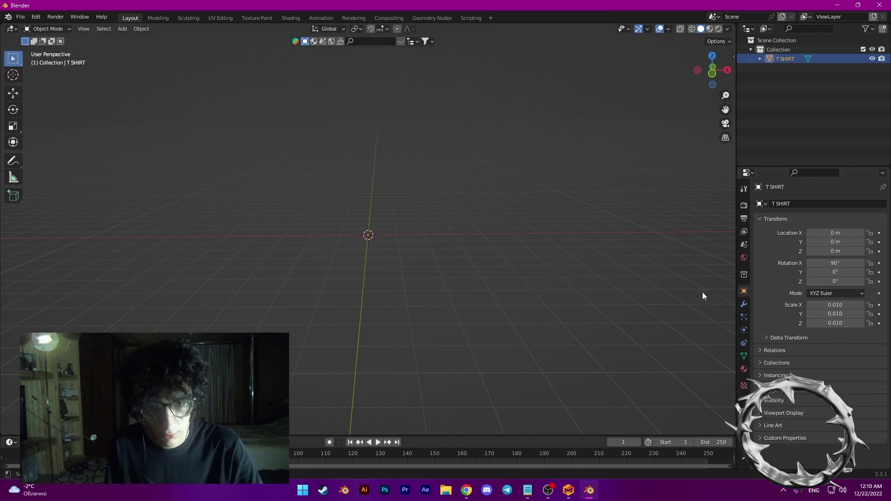
scroll(449, 180, down, 6)
mouse_move(448, 154)
middle_down()
mouse_move(443, 177)
mouse_move(436, 141)
middle_up()
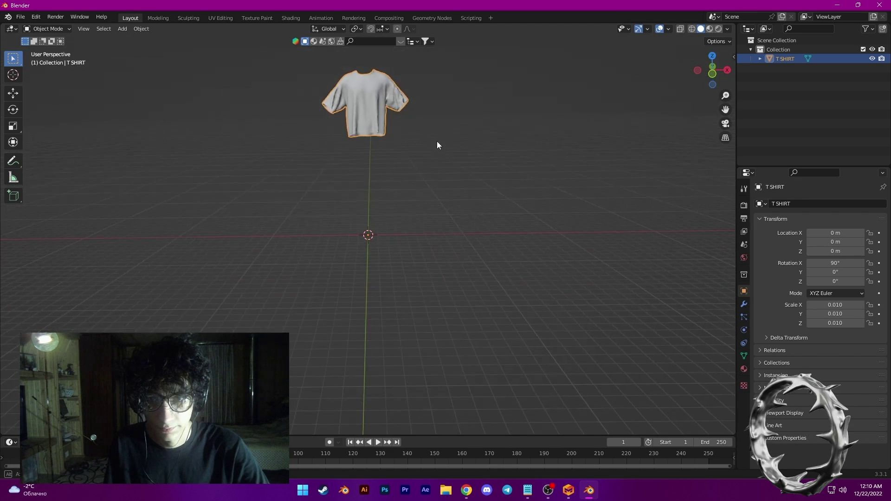
- Move the T-shirt down along the Z axis and center its geometry on its own origin
key(g)
key(z)
click(435, 205)
right_click(378, 178)
mouse_move(372, 219)
click(421, 218)
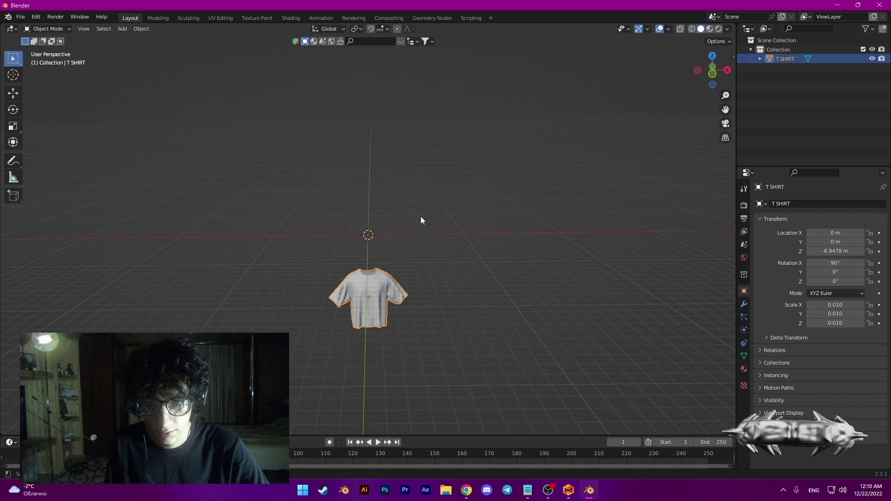
- Raise the T-shirt along the Z axis to about 0.25 m, near the world origin, and deselect it
middle_drag(404, 261, 402, 241)
key(g)
key(z)
click(441, 205)
click(441, 205)
scroll(372, 237, up, 10)
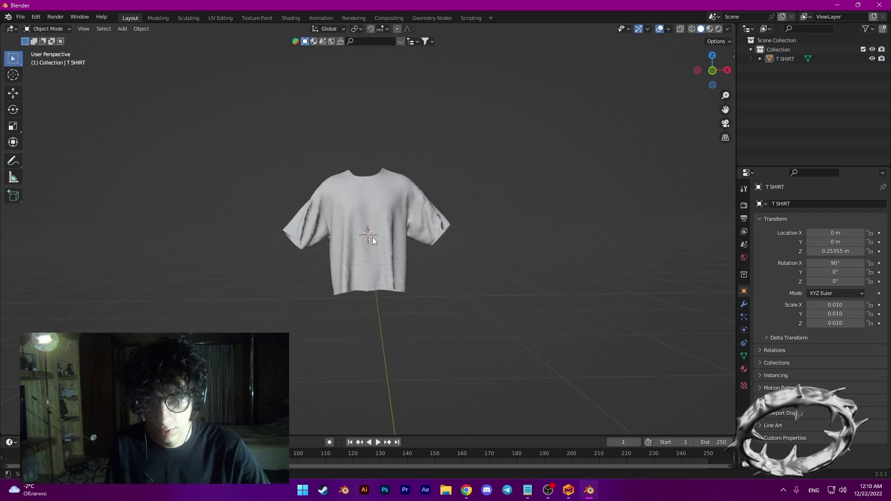
- Select the T-shirt and apply its scale
right_click(400, 234)
middle_drag(529, 258, 288, 246)
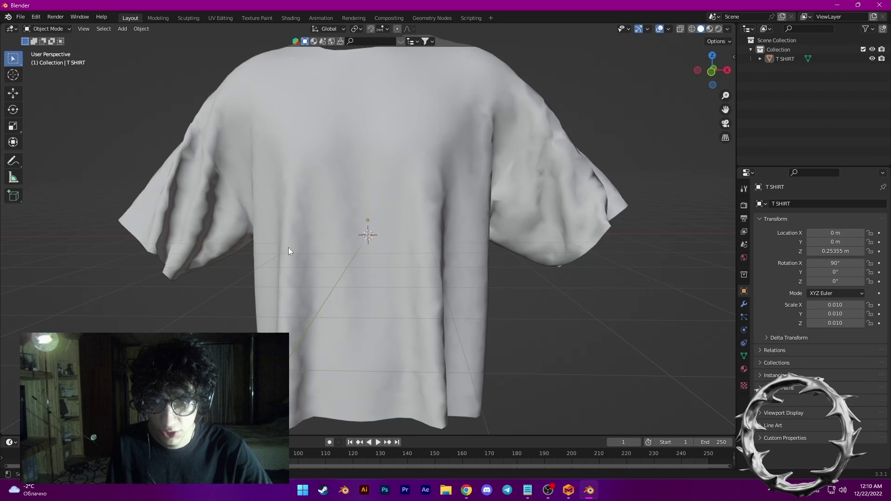
scroll(360, 242, up, 4)
scroll(360, 242, down, 6)
click(380, 219)
click(140, 29)
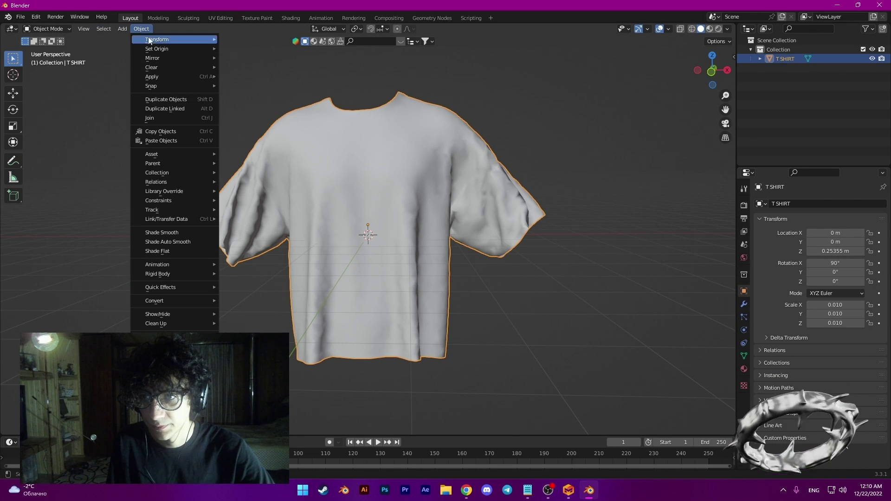
mouse_move(165, 75)
click(256, 96)
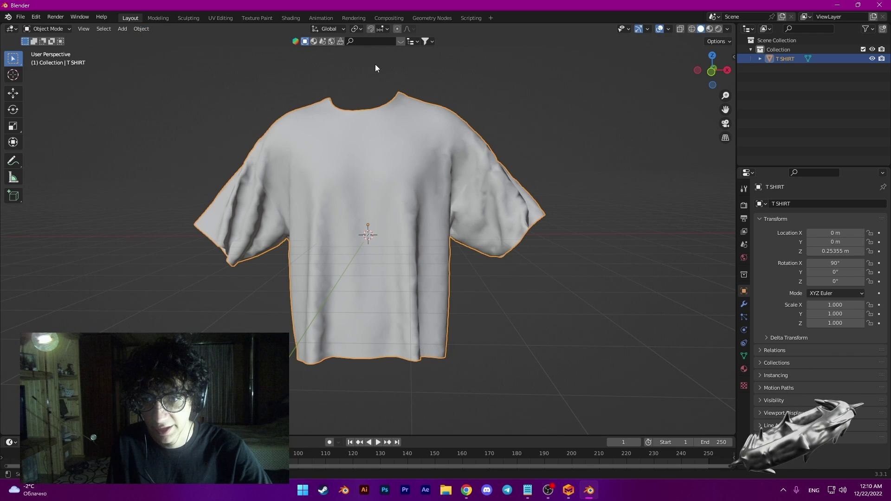
- Switch to the Sculpting workspace with the T-shirt in close view
click(188, 19)
scroll(408, 181, up, 5)
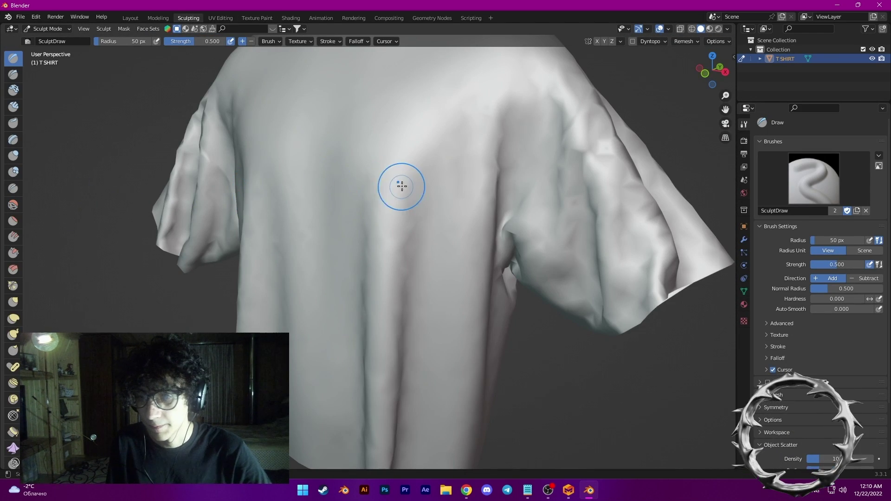
- Activate the Smooth sculpting brush and bring the whole T-shirt front into view
click(13, 205)
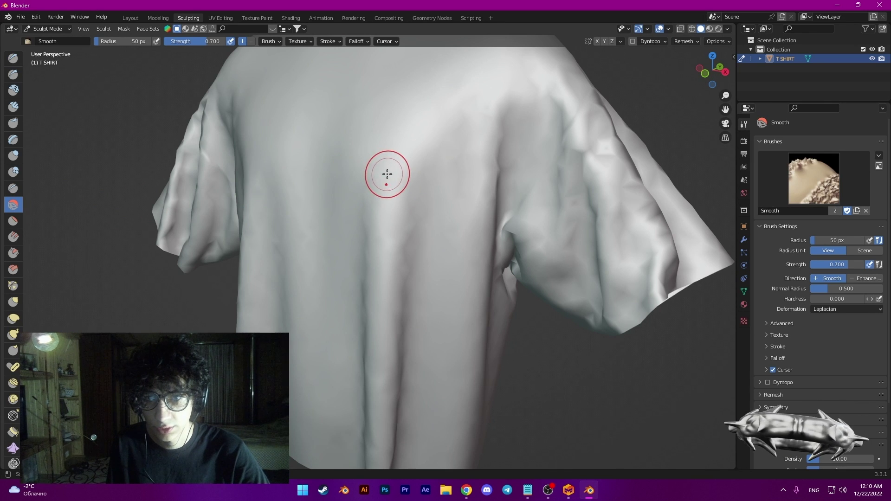
scroll(385, 172, up, 4)
scroll(379, 174, down, 5)
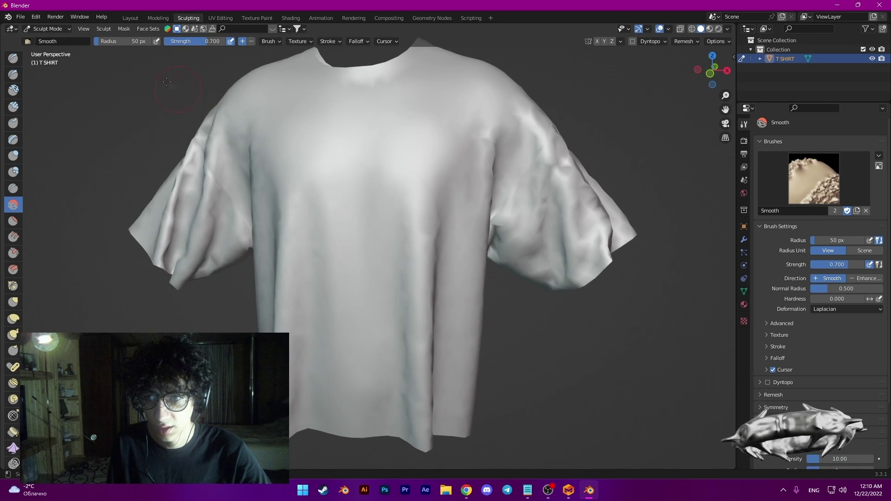
- Try smoothing the folds of one sleeve with a 193 px radius and 0.493 strength, and undo the strokes
mouse_move(202, 131)
mouse_down()
mouse_move(185, 213)
mouse_move(215, 254)
mouse_up()
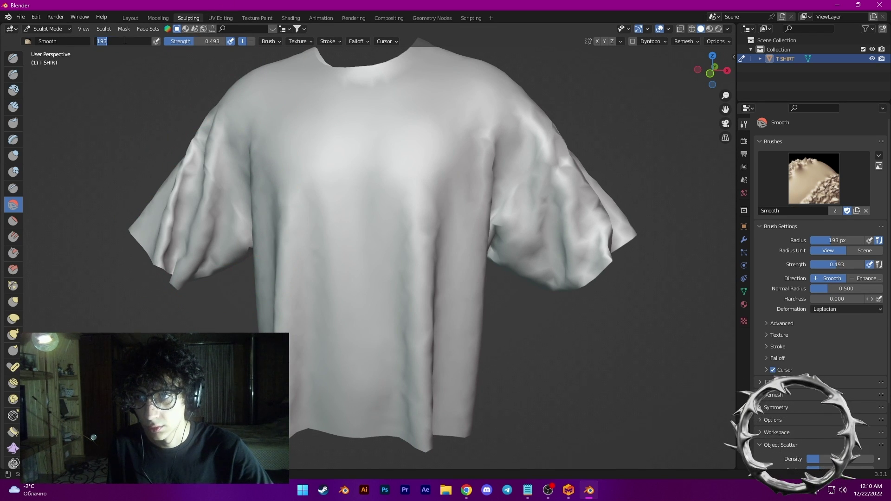
click(206, 171)
drag(206, 171, 171, 260)
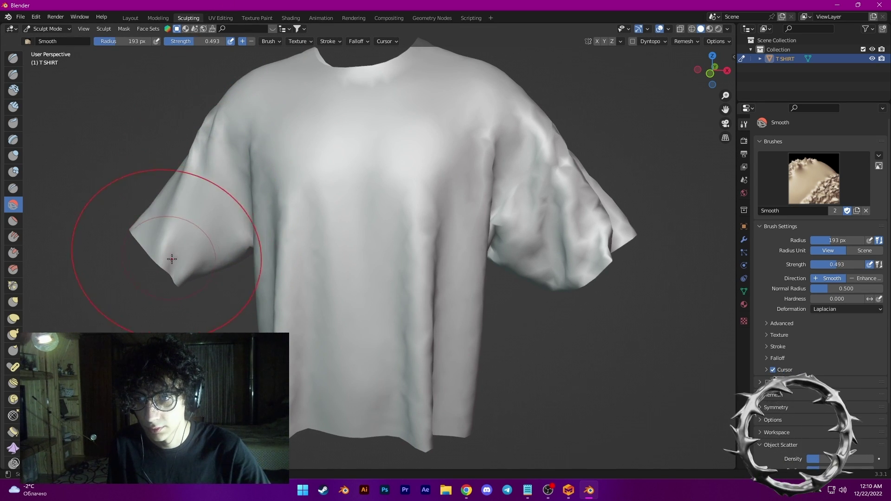
key(ctrl+z)
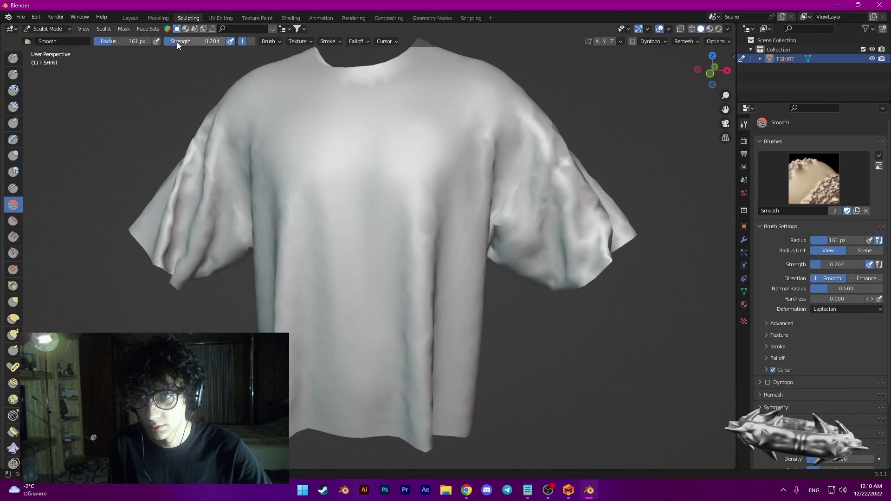
- Set the Smooth brush to a 161 px radius and 0.204 strength, and smooth out the wrinkles on the +X sleeve
mouse_move(519, 207)
mouse_down()
mouse_move(533, 265)
mouse_move(575, 172)
mouse_move(601, 257)
mouse_up()
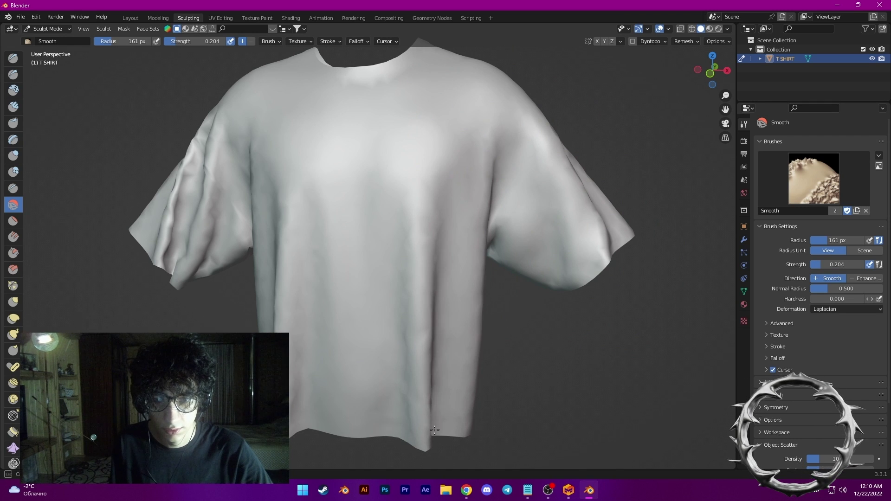
mouse_move(409, 346)
middle_down()
mouse_move(422, 322)
mouse_move(389, 213)
middle_up()
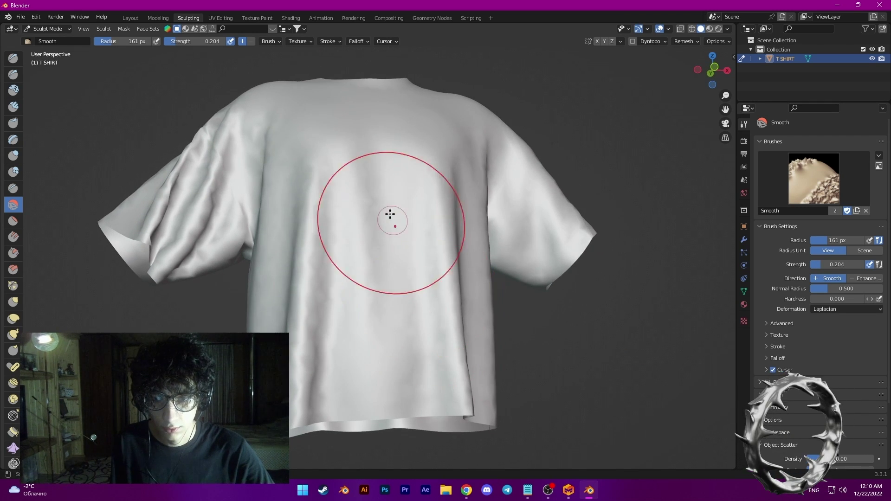
right_click(321, 216)
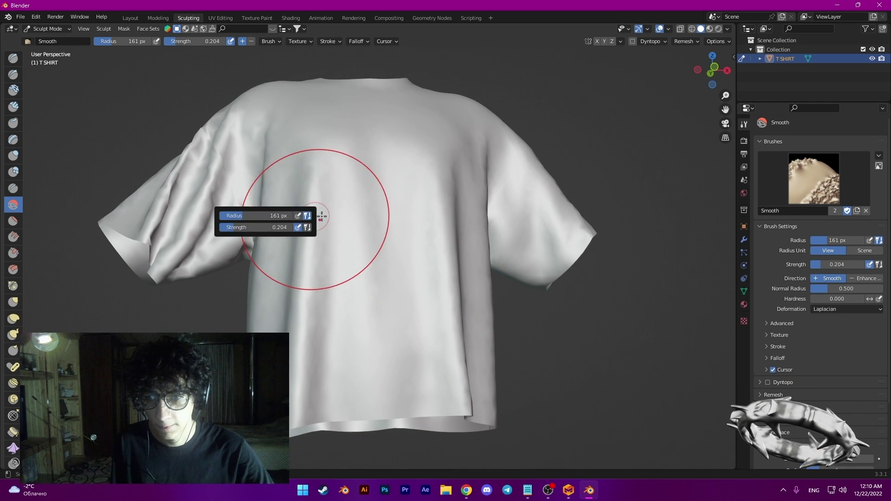
middle_drag(348, 209, 318, 421)
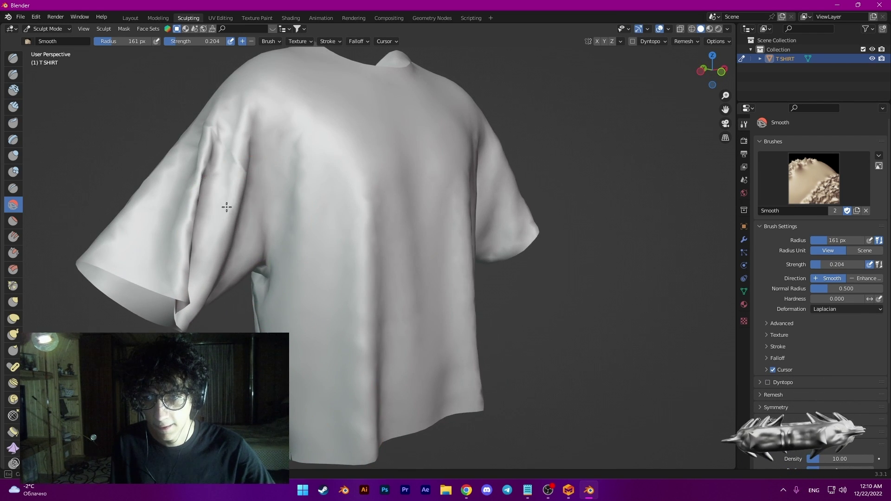
- Smooth the wrinkles around the other sleeve and across the back of the T-shirt
middle_drag(276, 123, 246, 205)
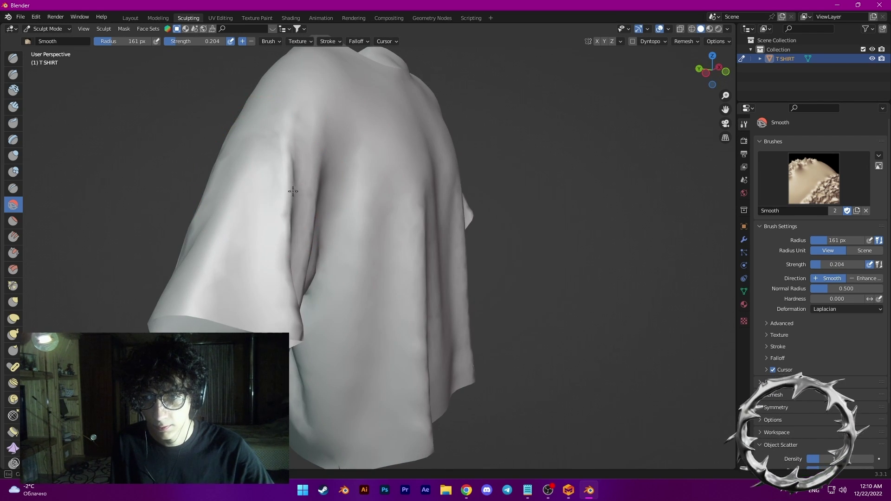
middle_drag(288, 328, 453, 215)
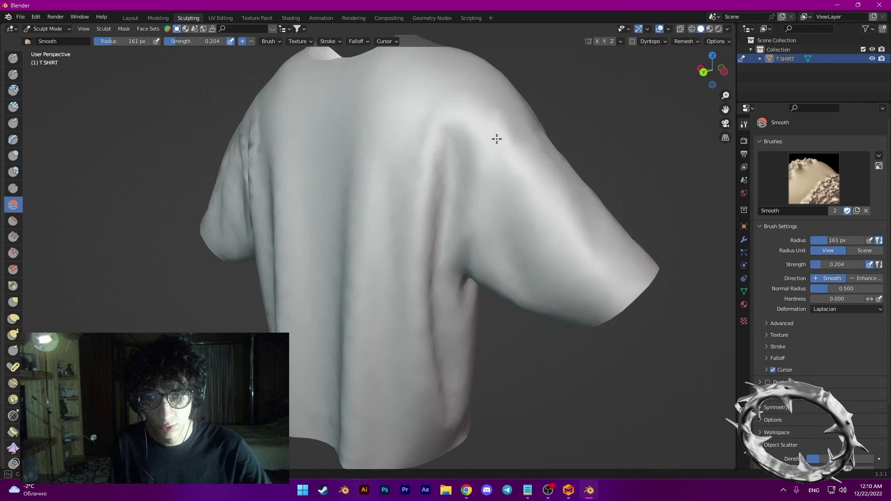
middle_drag(445, 255, 483, 235)
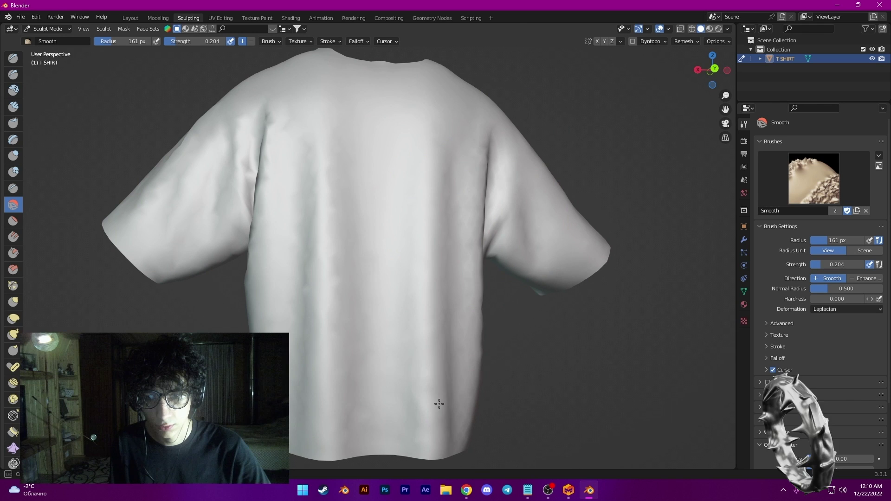
middle_drag(522, 283, 350, 216)
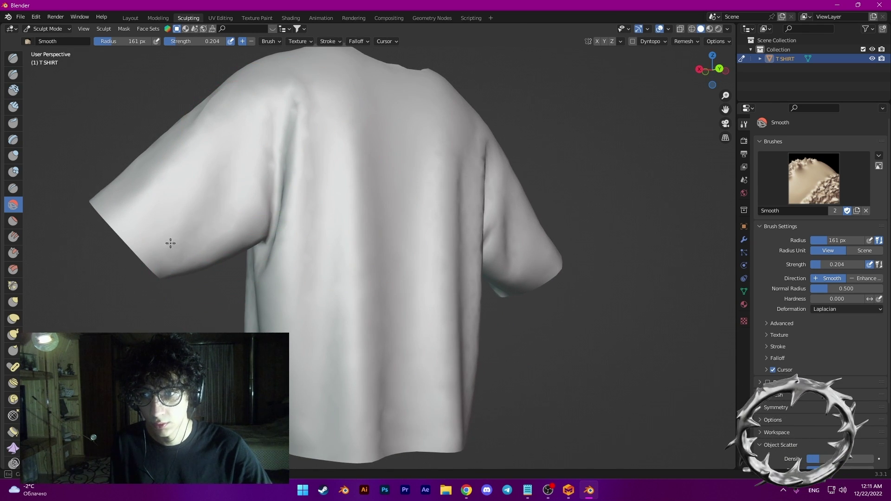
middle_drag(278, 288, 414, 244)
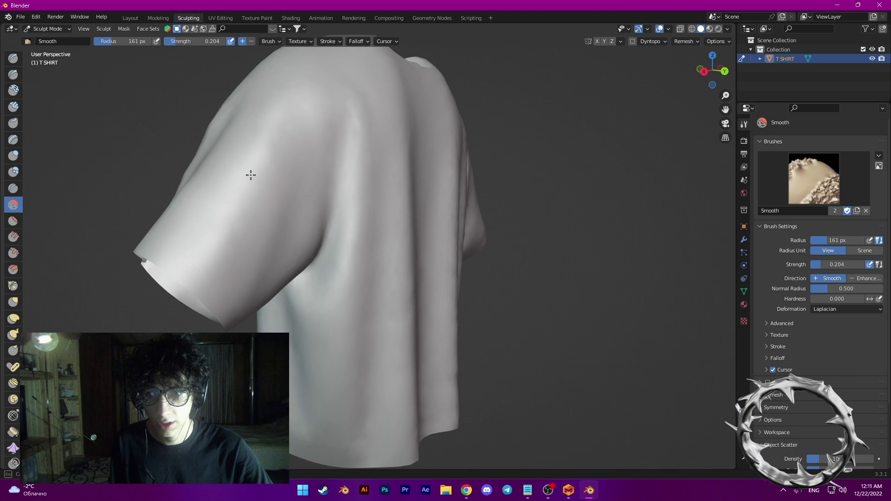
middle_drag(294, 155, 440, 323)
- Touch up the cuffs and underarm areas of both sleeves with the Smooth brush
scroll(416, 374, up, 4)
scroll(394, 322, down, 8)
scroll(448, 272, up, 4)
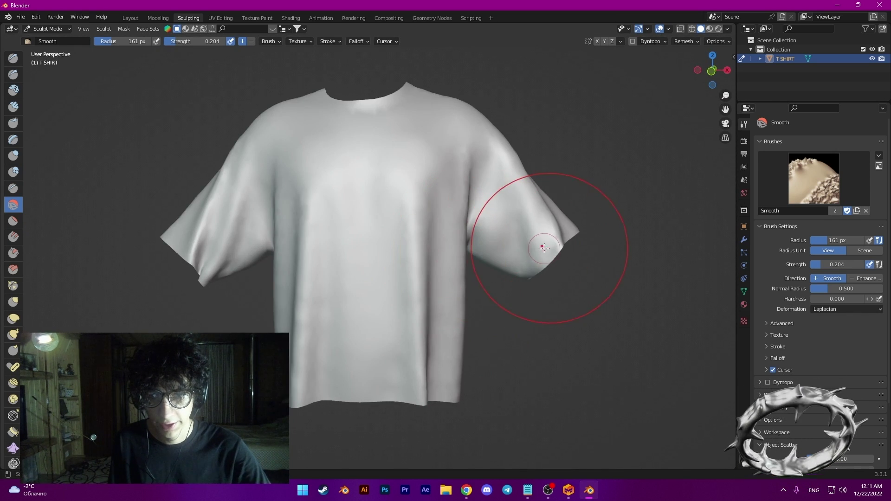
drag(537, 278, 529, 279)
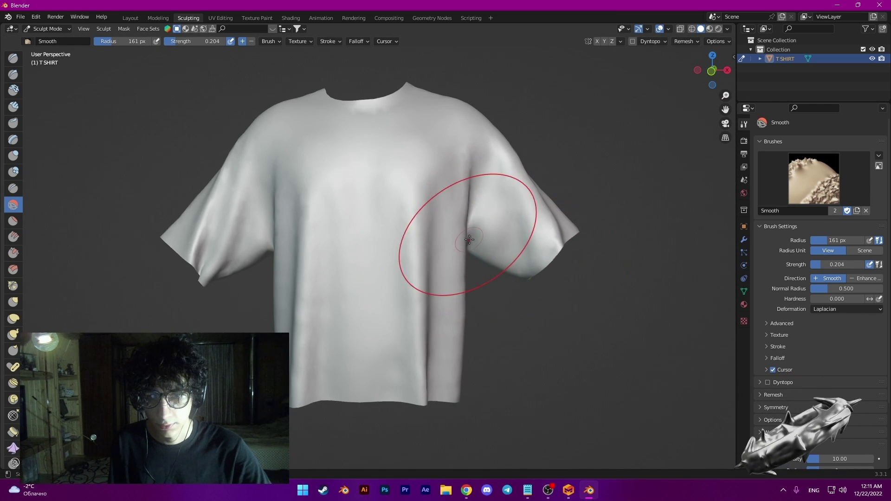
drag(273, 245, 267, 250)
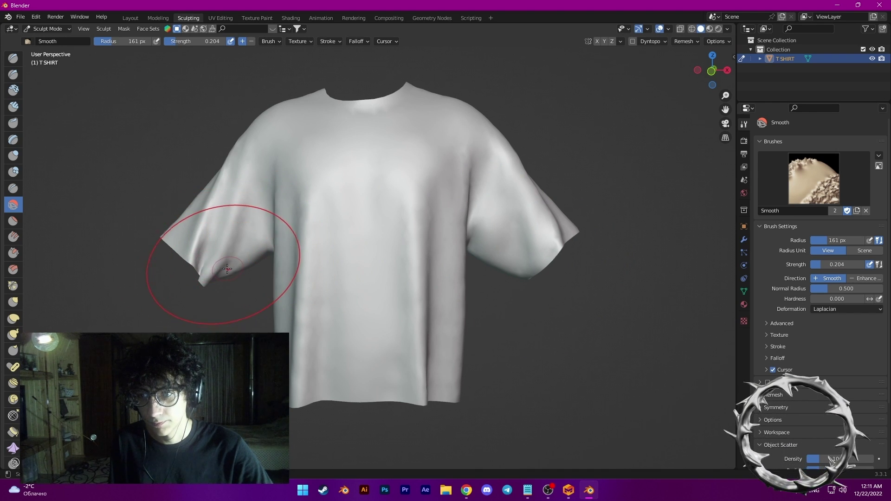
scroll(407, 275, up, 2)
scroll(408, 274, down, 3)
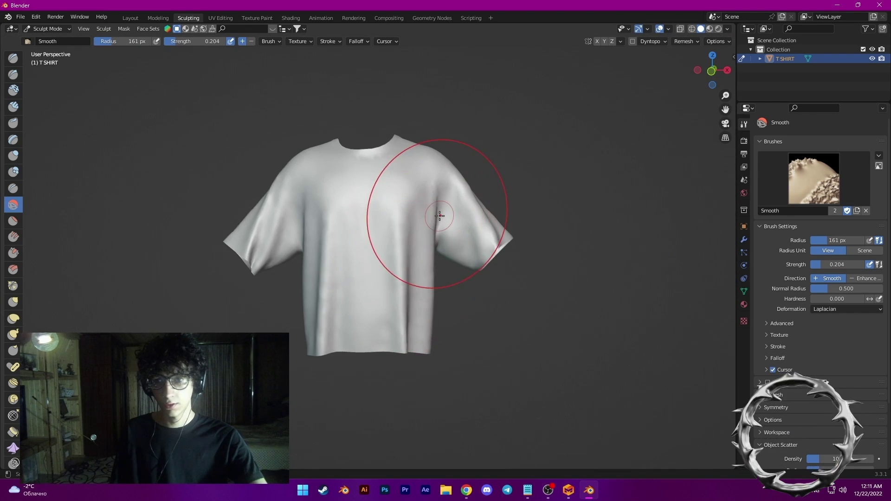
- Check the smoothed collar and chest, return to the Layout workspace and select the T-shirt
scroll(382, 176, up, 4)
middle_drag(380, 172, 393, 229)
scroll(392, 229, down, 2)
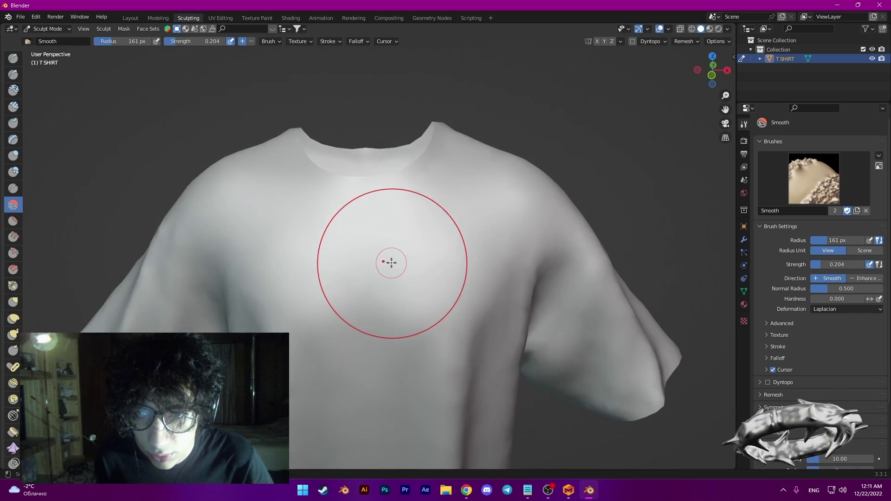
scroll(389, 264, up, 1)
scroll(378, 227, down, 3)
click(129, 18)
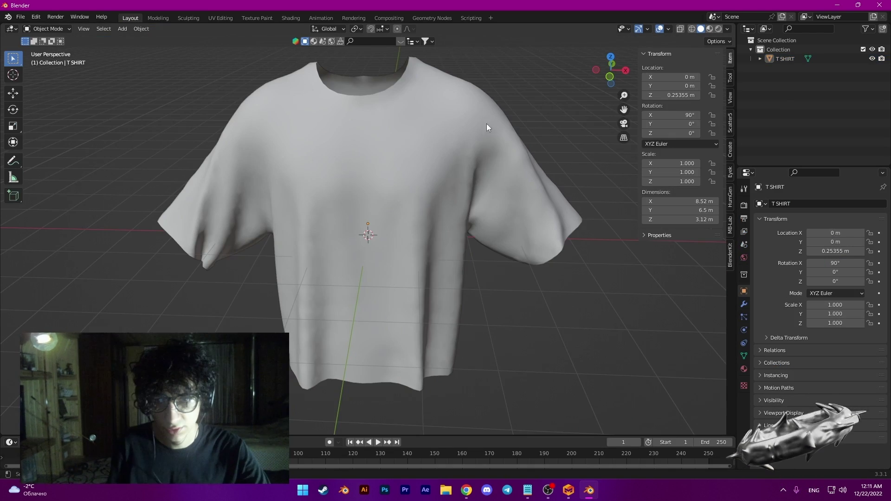
middle_drag(430, 205, 428, 201)
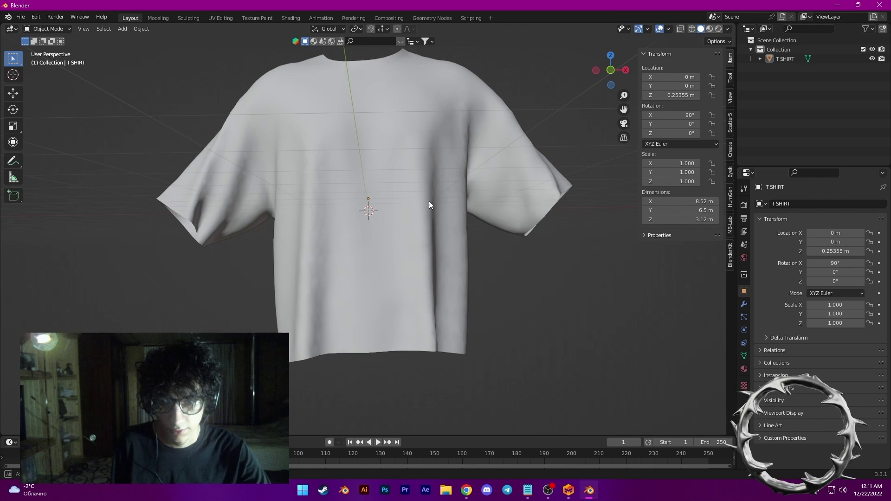
scroll(415, 227, down, 3)
mouse_move(414, 231)
shift+middle_down()
mouse_move(396, 256)
mouse_move(411, 233)
shift+middle_up()
click(383, 229)
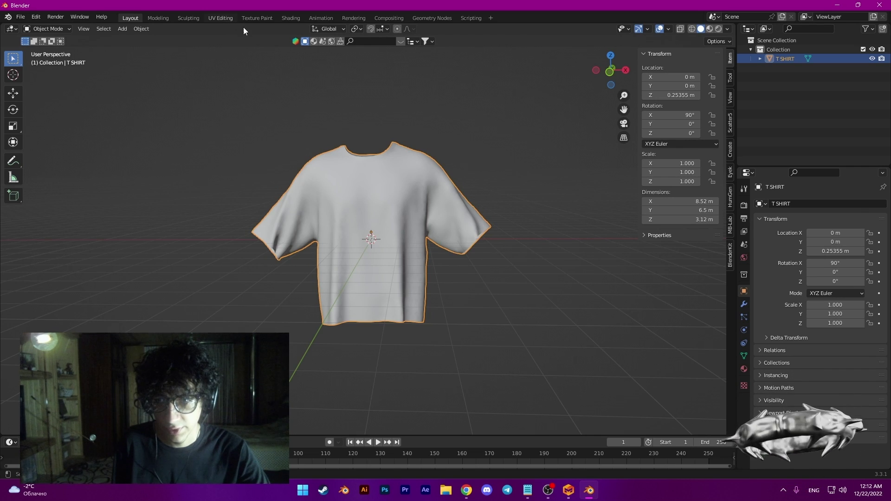
- Switch to the UV Editing workspace and bring the T-shirt's UV islands into close view
click(226, 19)
middle_drag(488, 172, 527, 165)
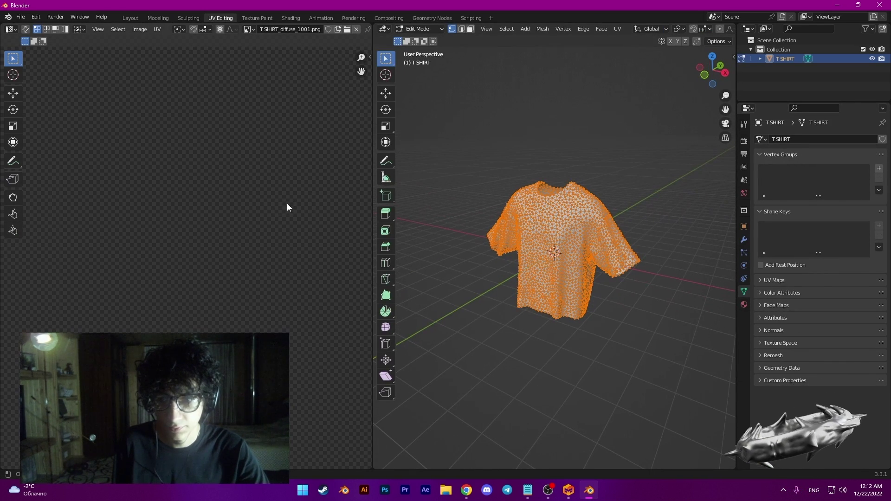
scroll(236, 253, up, 8)
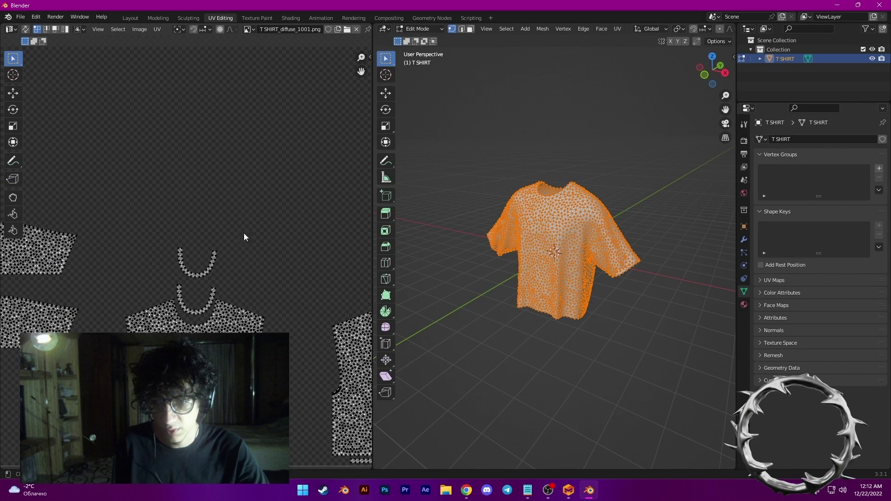
scroll(279, 213, up, 4)
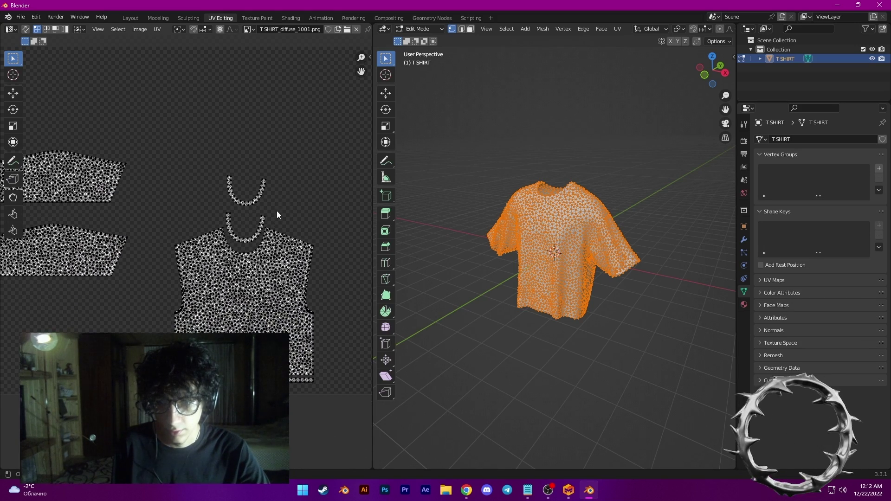
- Examine the layout of the T-shirt's UV islands against the mesh in the 3D view
right_click(301, 191)
click(304, 192)
middle_drag(557, 195, 612, 186)
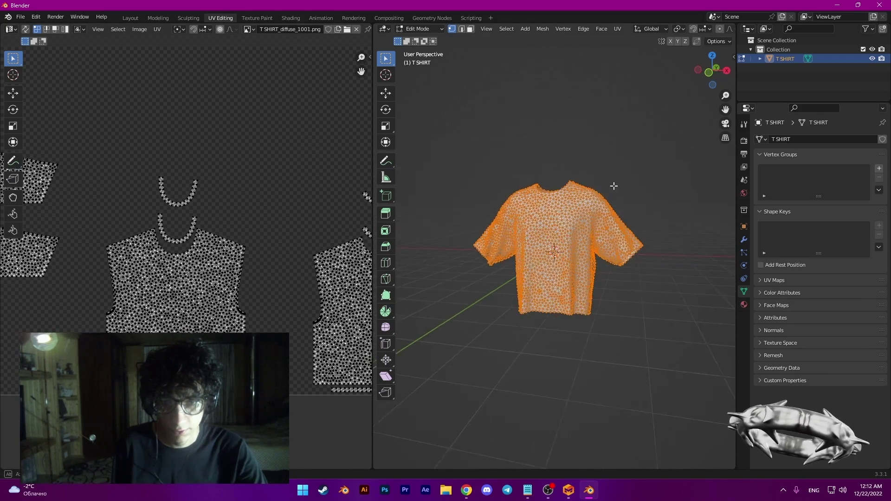
scroll(207, 225, down, 2)
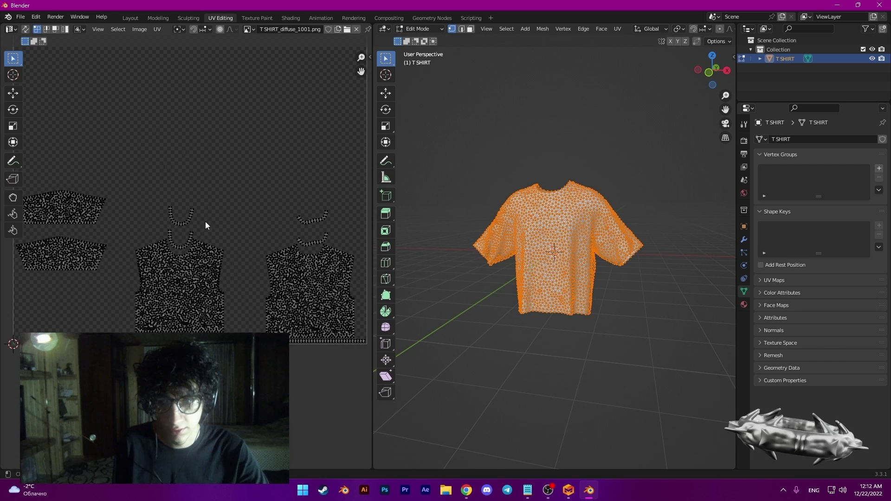
scroll(195, 268, down, 3)
scroll(218, 283, up, 2)
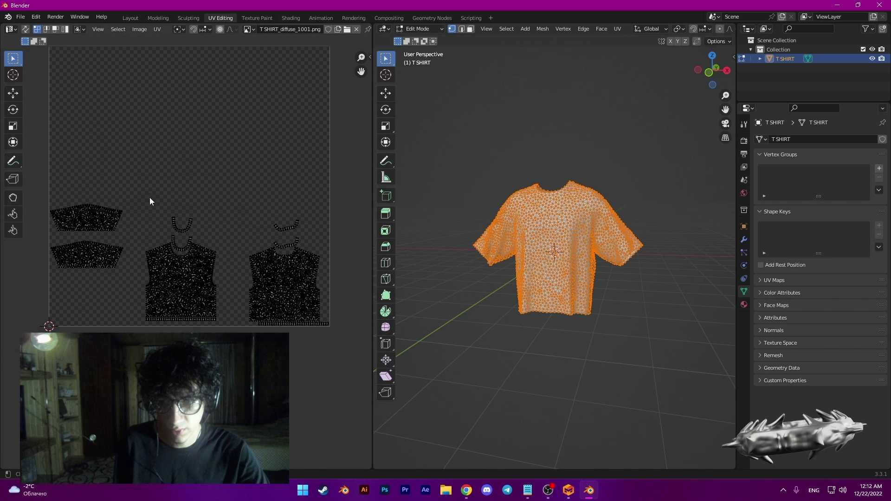
middle_drag(150, 200, 130, 222)
middle_drag(455, 235, 561, 192)
- Select the entire T-shirt mesh and enable UV sync selection
key(alt+a)
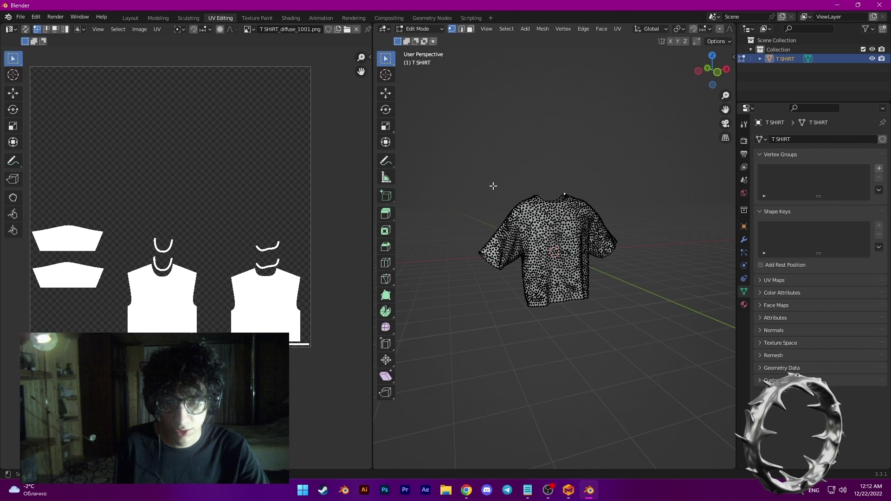
key(a)
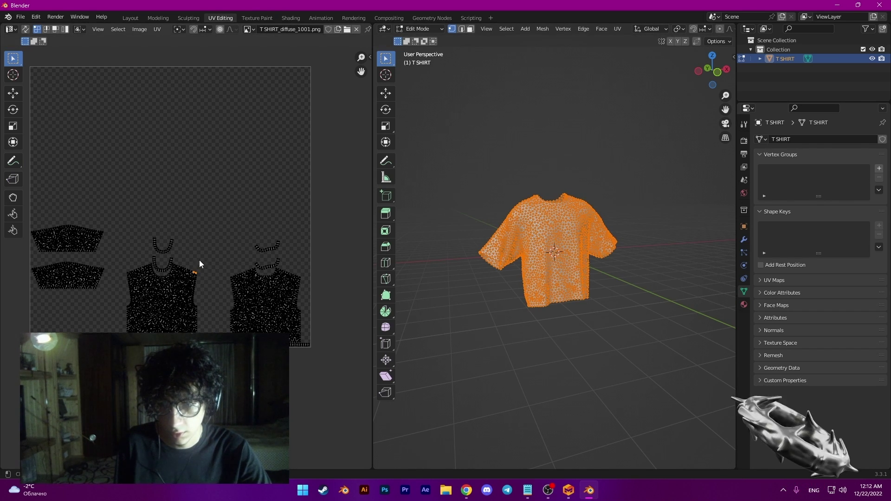
click(26, 30)
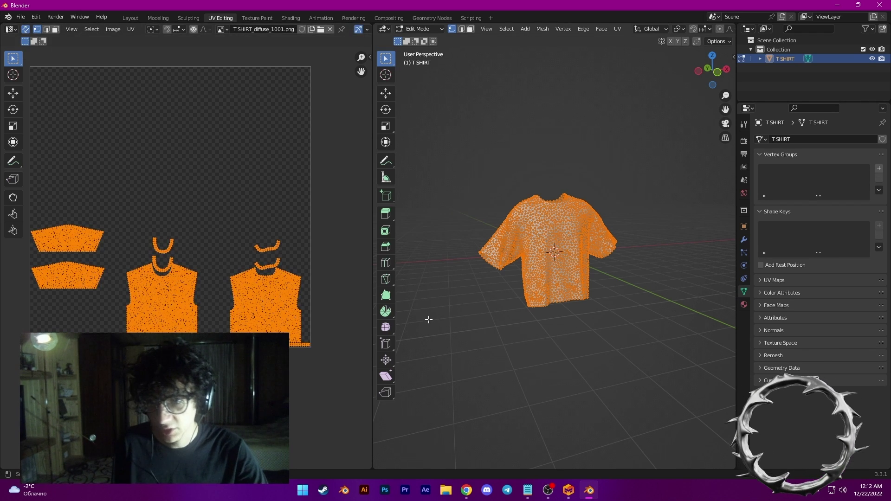
- Clear the selection and select the outline loops of the front and back body panel UV islands
click(448, 314)
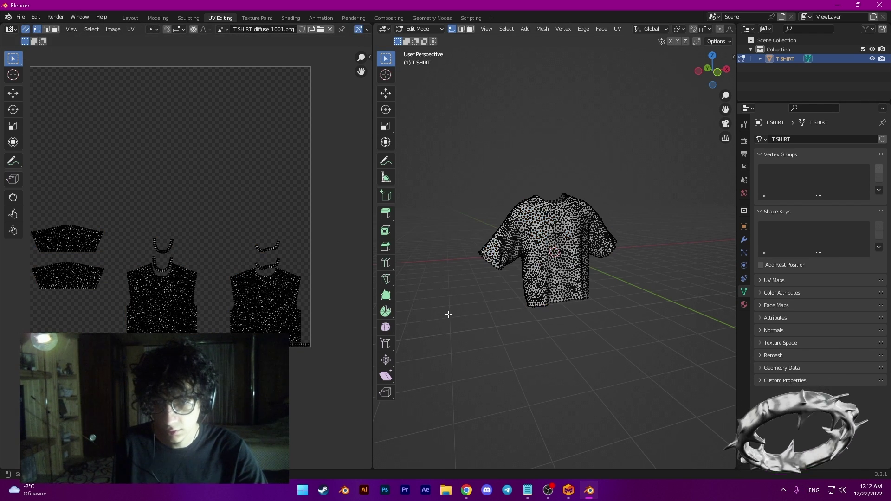
click(199, 293)
key(ctrl+l)
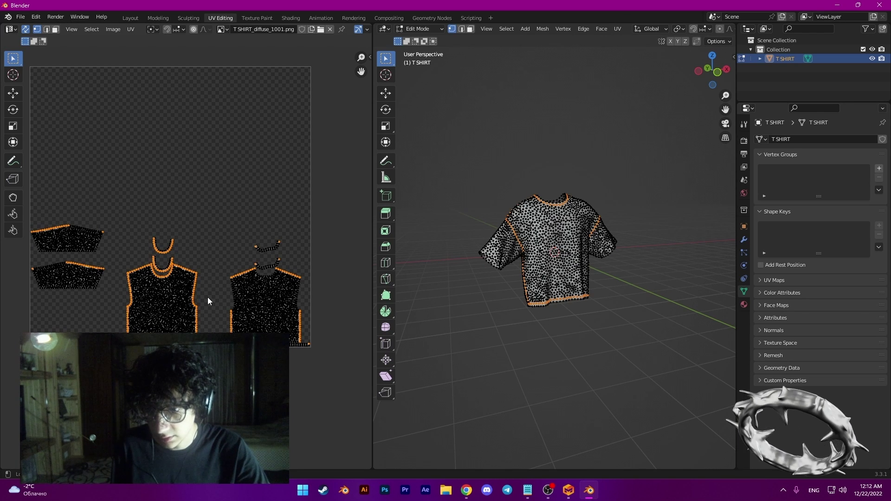
click(218, 294)
alt+click(227, 294)
alt+shift+click(197, 296)
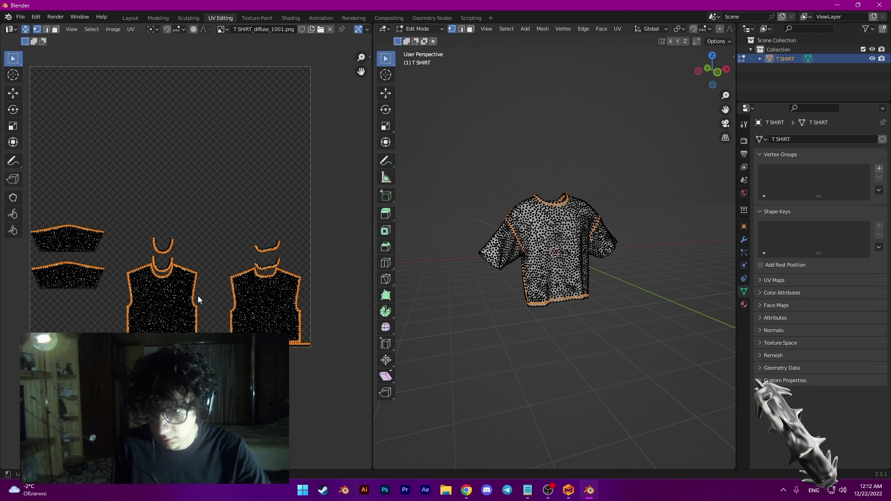
- Add the outlines of the collar, hem strip and sleeve UV islands to the boundary selection
scroll(153, 270, up, 2)
scroll(148, 268, up, 2)
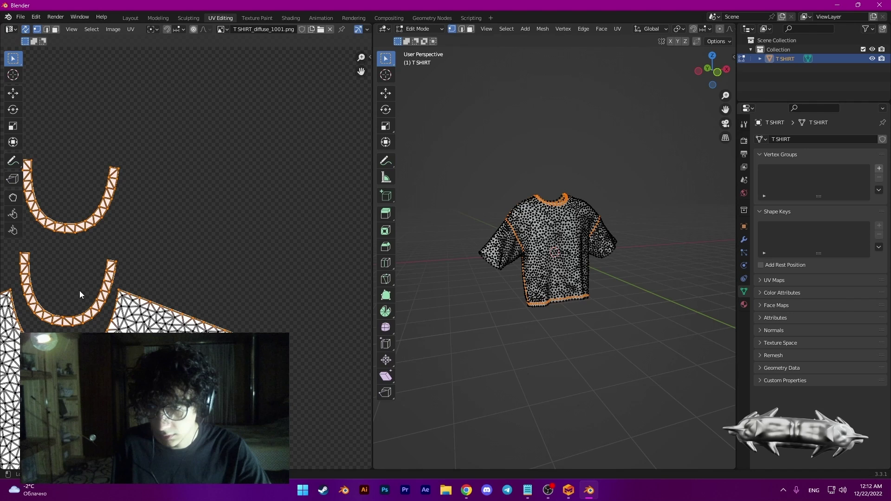
scroll(177, 275, up, 4)
scroll(177, 278, down, 5)
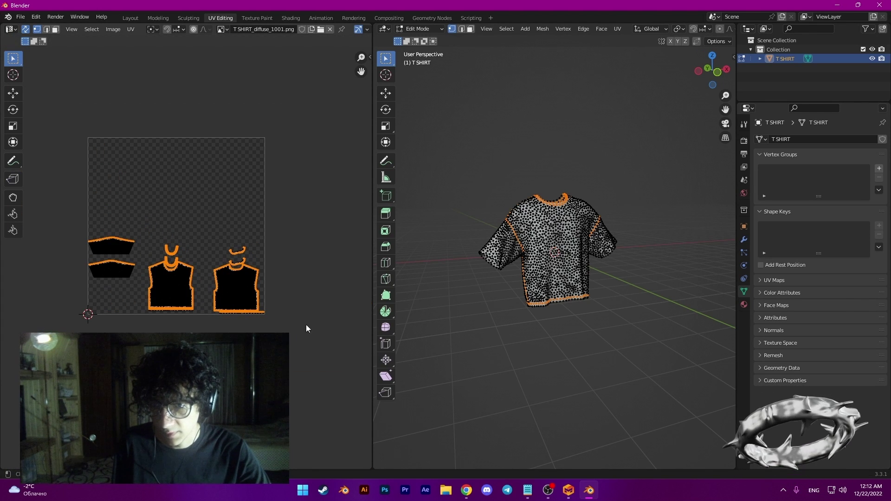
scroll(222, 310, up, 5)
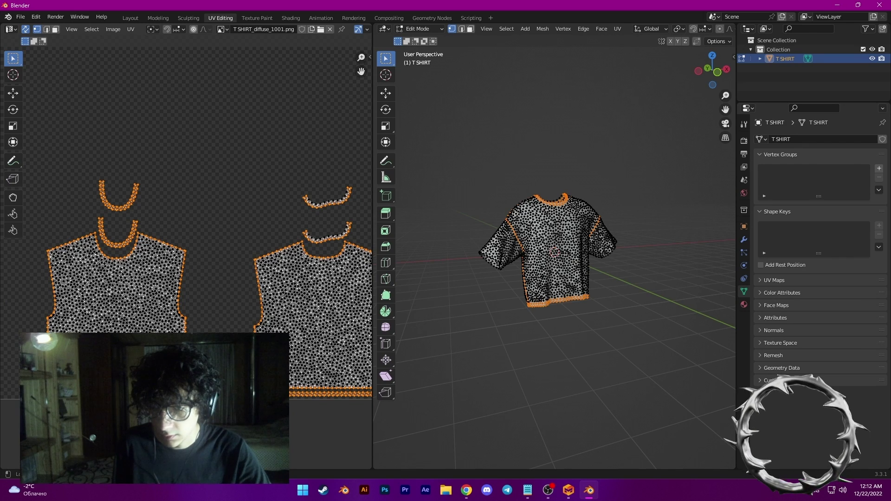
scroll(187, 257, up, 3)
scroll(187, 257, down, 6)
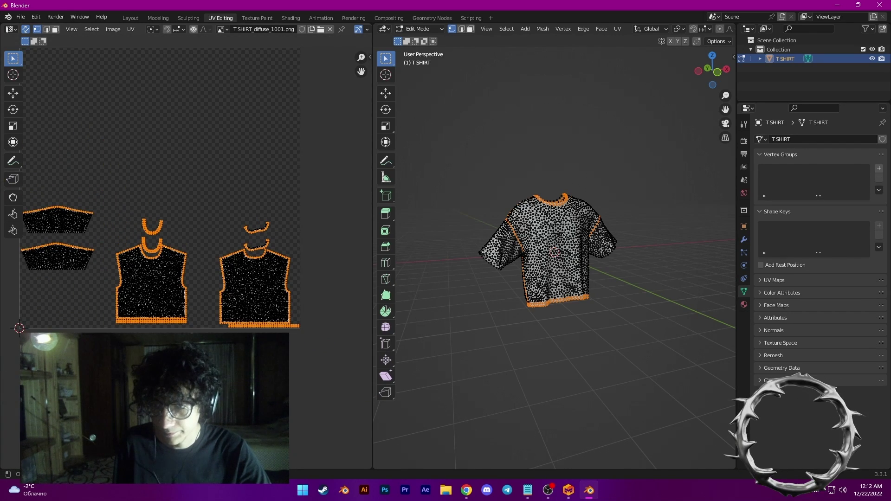
scroll(285, 274, up, 4)
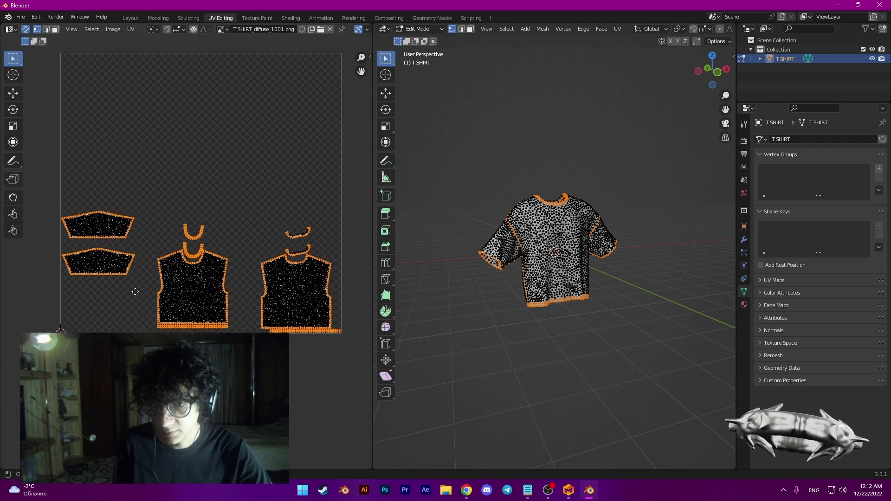
- Mark the selected UV island boundary edges as seams on the T-shirt mesh
middle_drag(271, 264, 223, 266)
scroll(267, 287, down, 4)
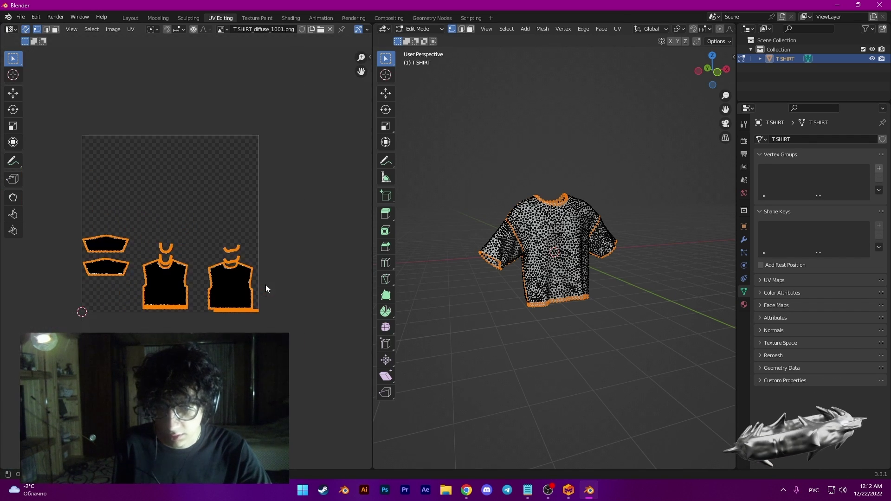
right_click(463, 234)
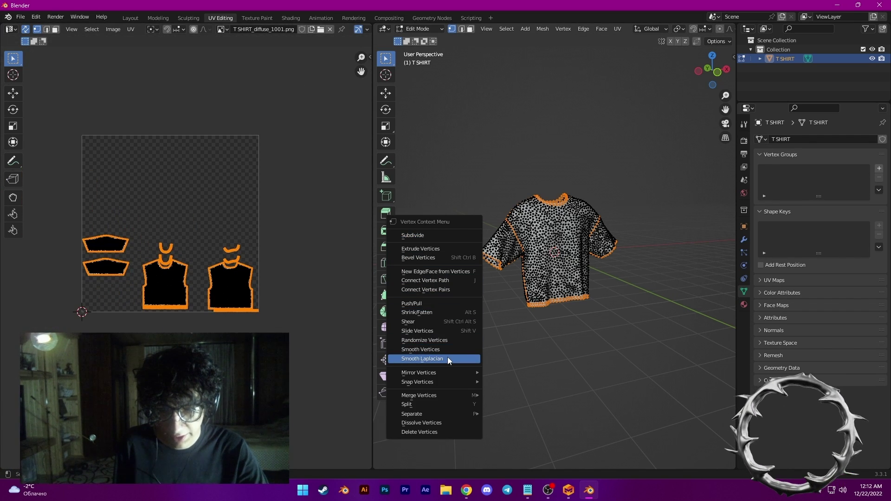
key(u)
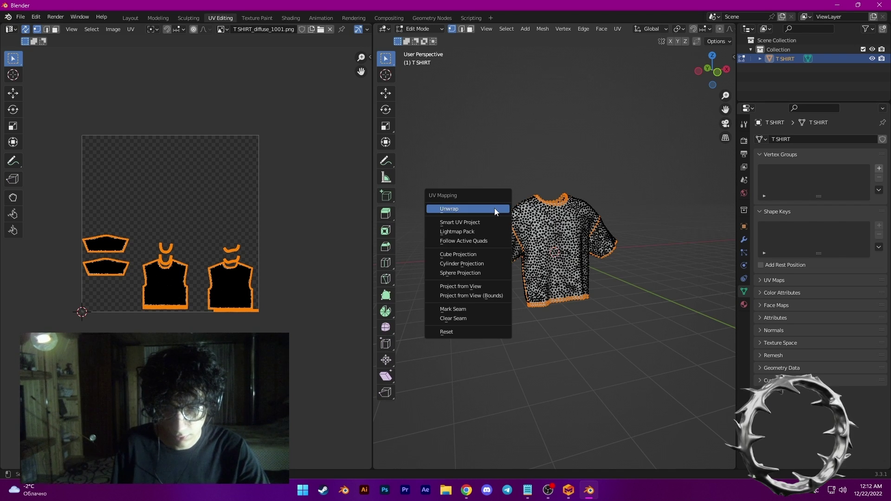
click(459, 309)
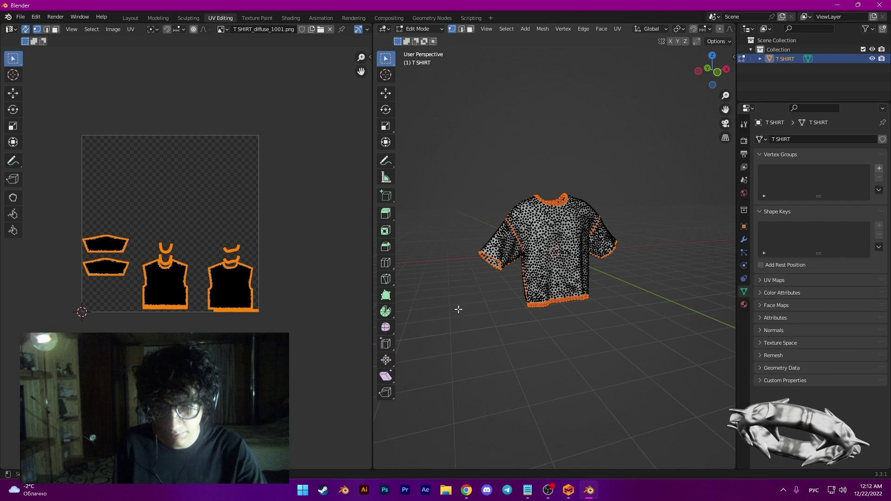
- Select the entire T-shirt mesh and unwrap it along the marked seams
mouse_move(470, 223)
middle_down()
mouse_move(487, 218)
mouse_move(470, 221)
middle_up()
key(a)
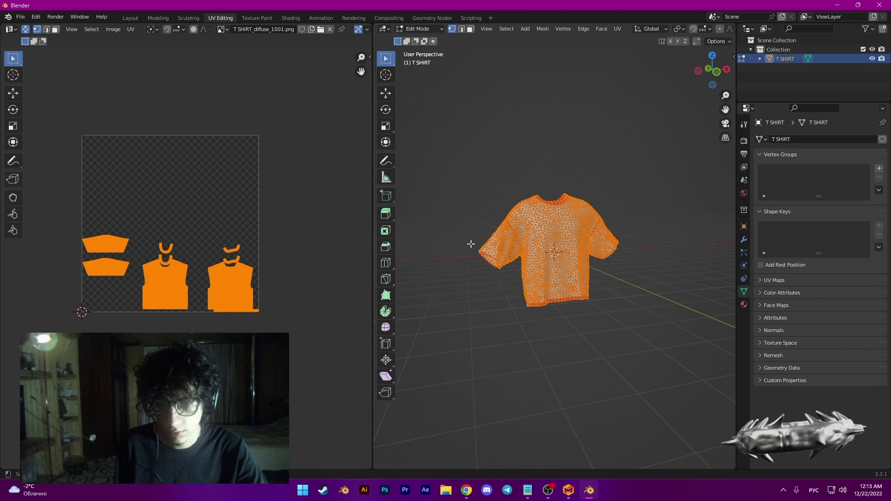
right_click(471, 245)
key(u)
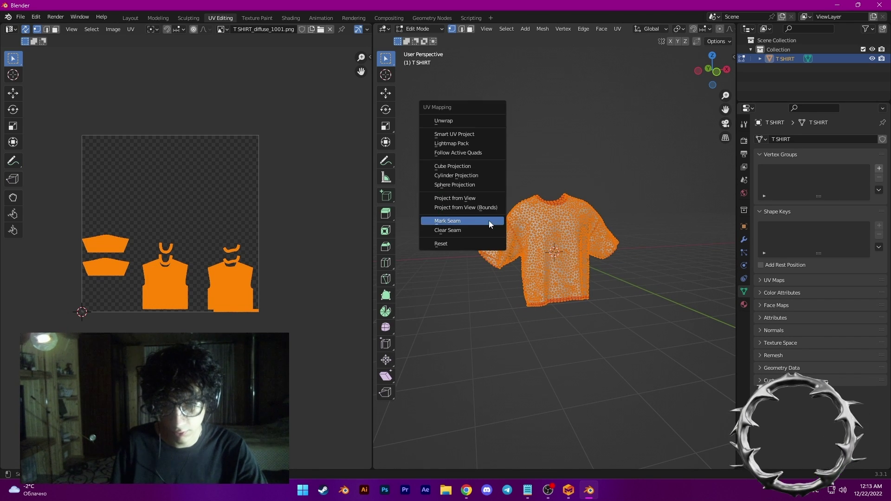
click(456, 122)
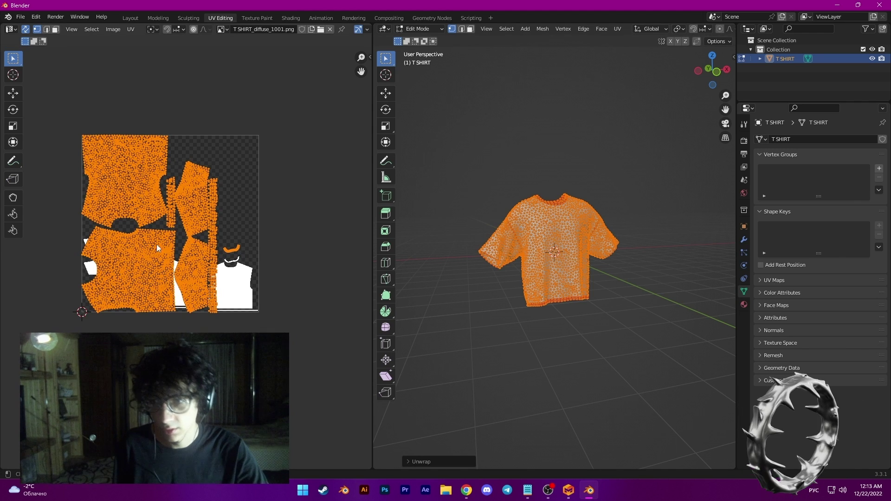
- Deselect the mesh and turn off UV sync selection
click(246, 236)
middle_drag(182, 250, 269, 279)
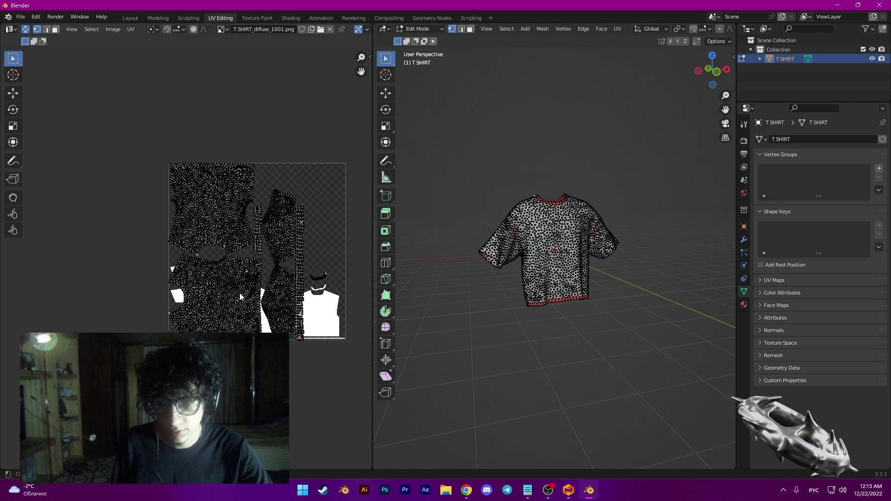
key(l)
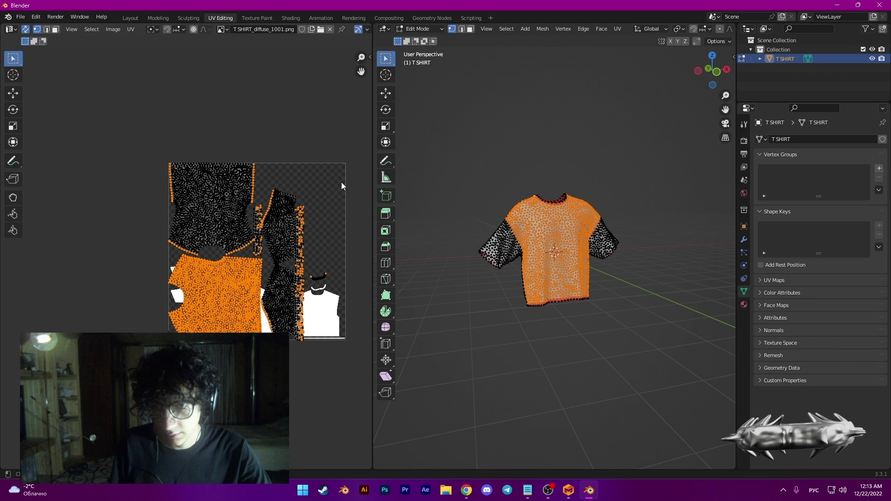
key(alt+a)
click(26, 29)
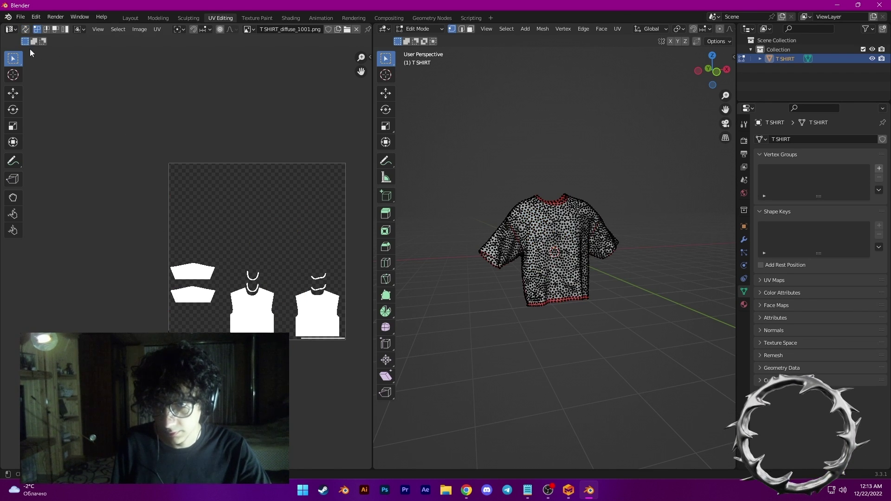
- Show all UVs, then rotate the lower body panel island upright and scale it down slightly
key(a)
key(l)
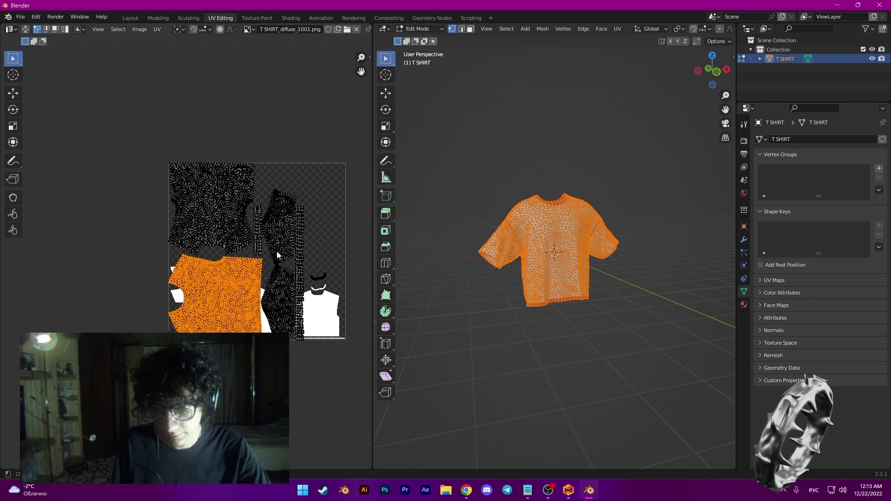
key(r)
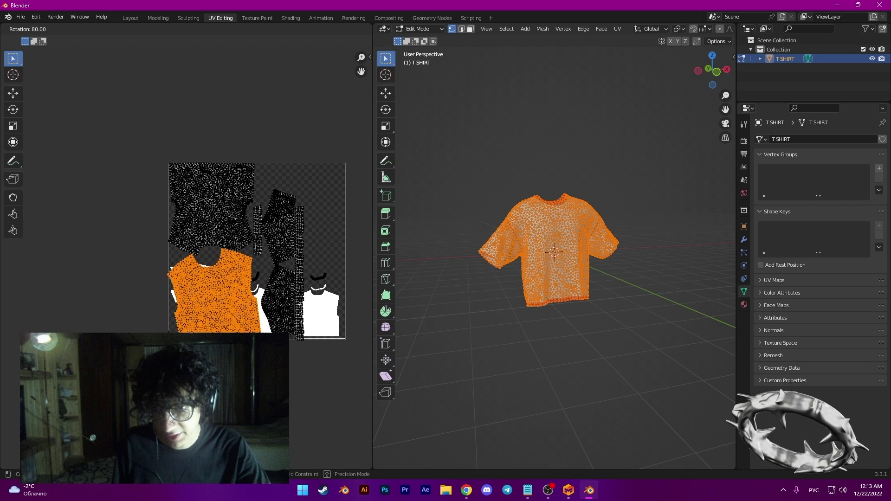
click(267, 300)
key(s)
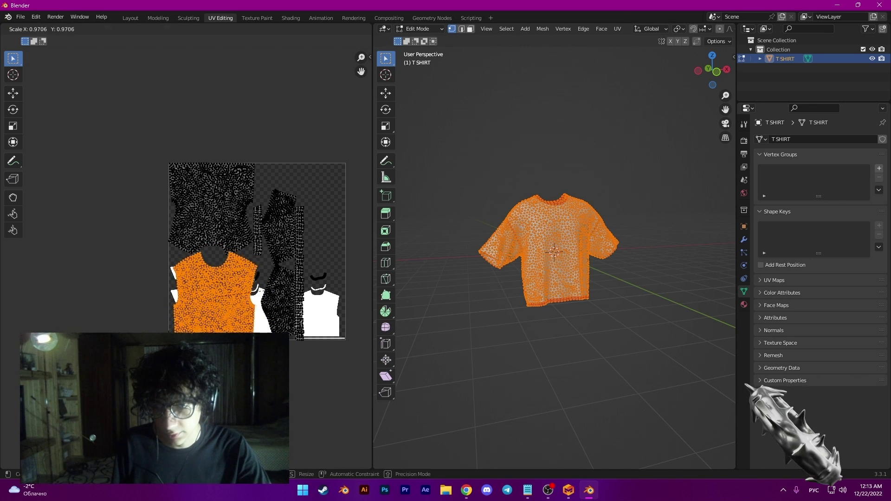
click(265, 295)
- Select only the lower sleeve UV island and move it clear of the neighbouring islands
scroll(201, 261, up, 3)
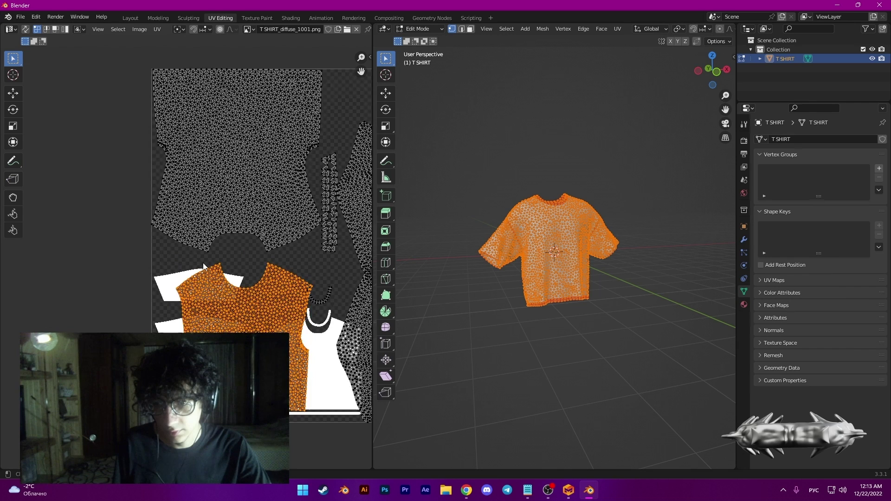
scroll(202, 262, down, 2)
click(304, 314)
mouse_move(340, 162)
mouse_down()
mouse_move(284, 339)
mouse_move(340, 162)
mouse_up()
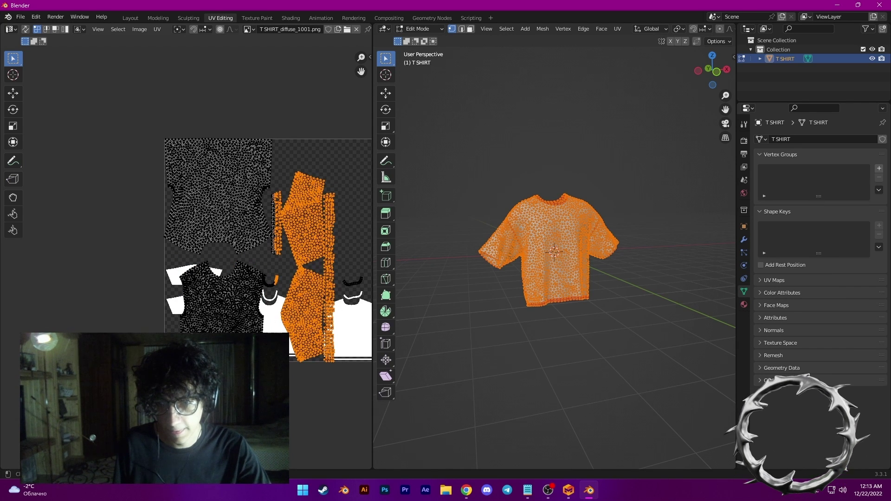
click(348, 256)
key(l)
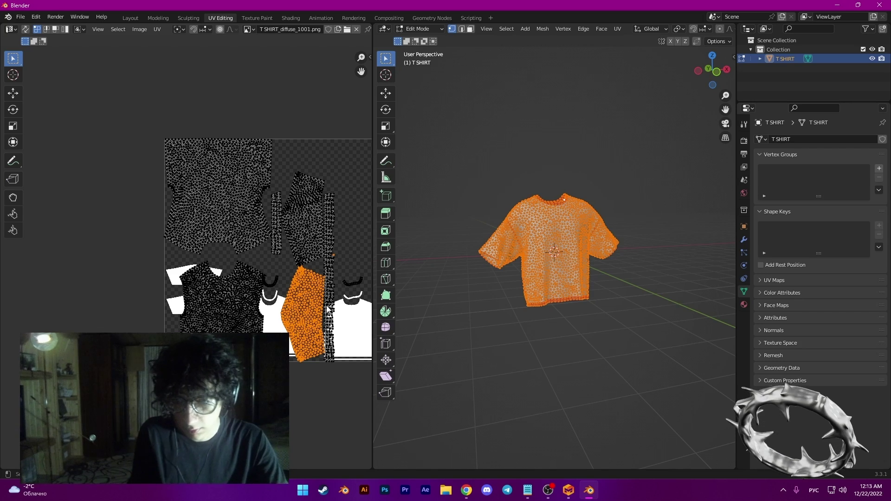
key(g)
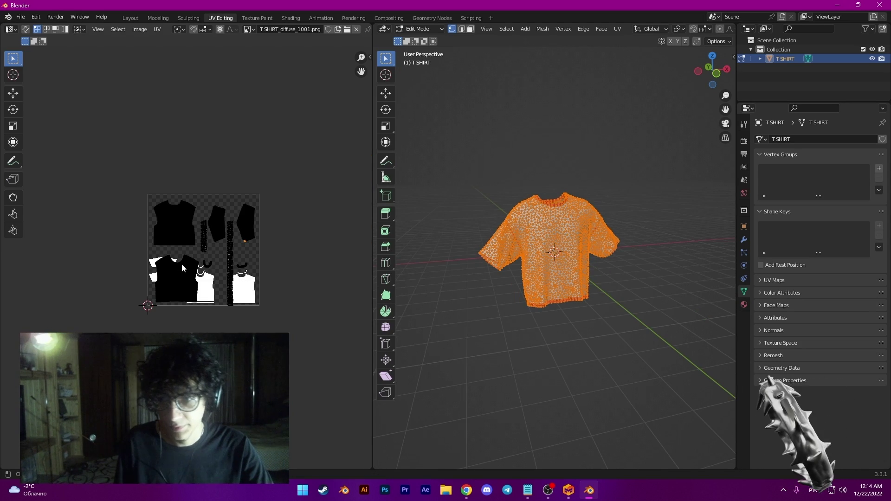
- Export the rearranged UV layout to the Desktop as a PNG image named "UV T SHIRT"
scroll(182, 263, up, 5)
scroll(227, 258, down, 2)
scroll(229, 235, up, 1)
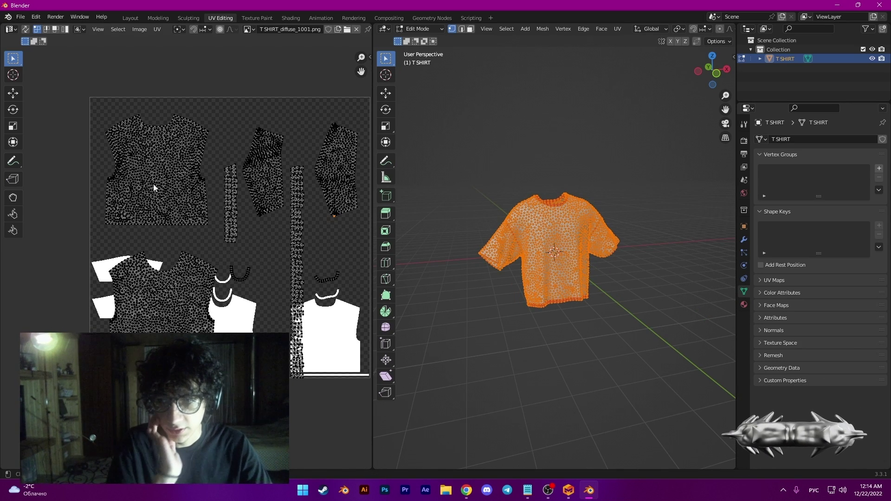
middle_drag(257, 214, 232, 213)
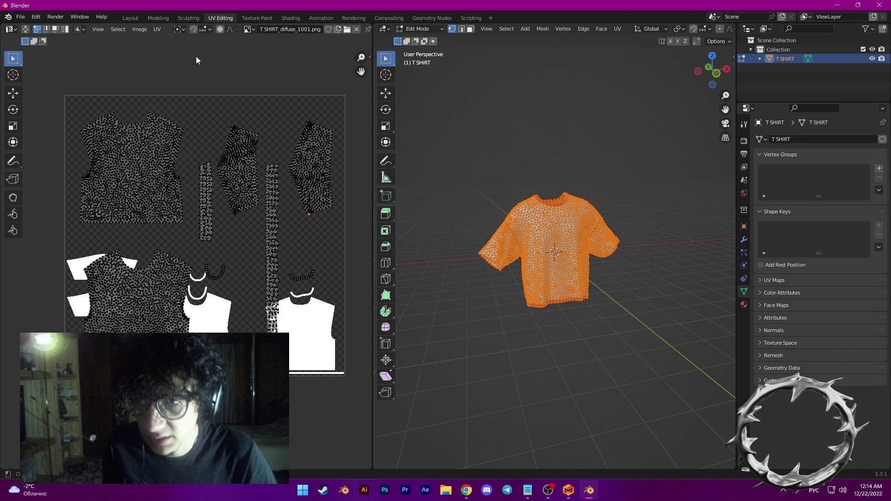
click(156, 30)
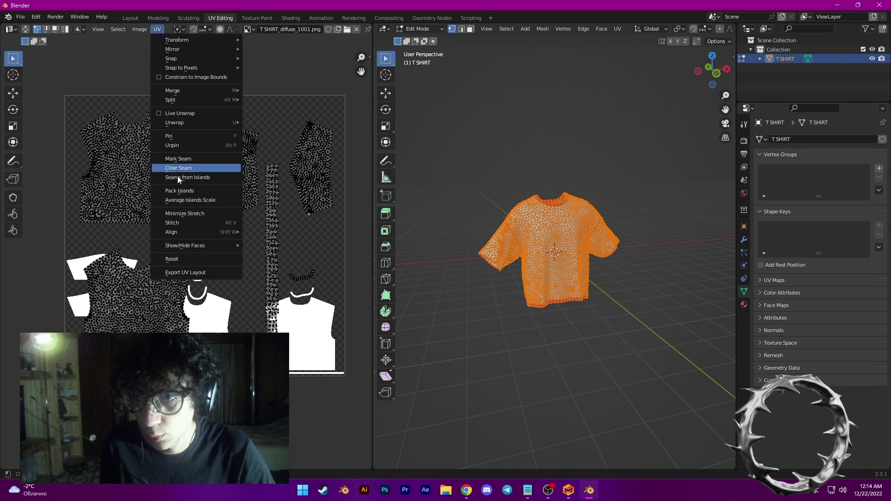
click(186, 273)
click(411, 367)
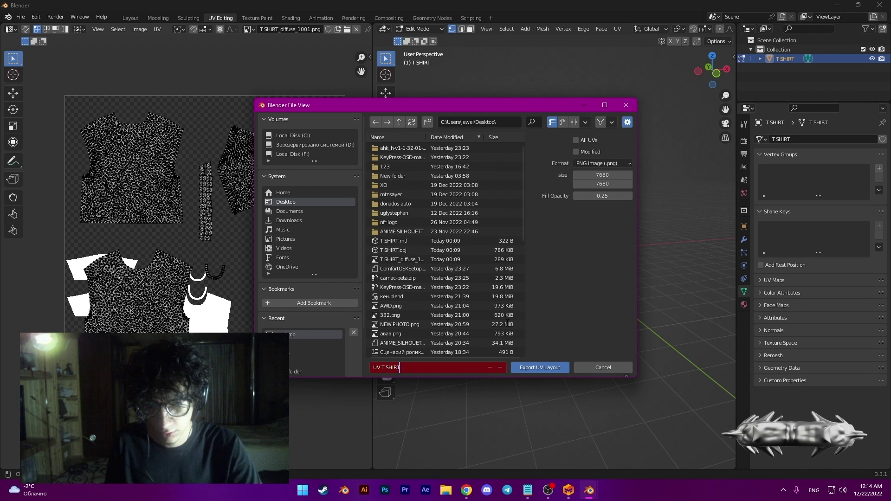
click(544, 370)
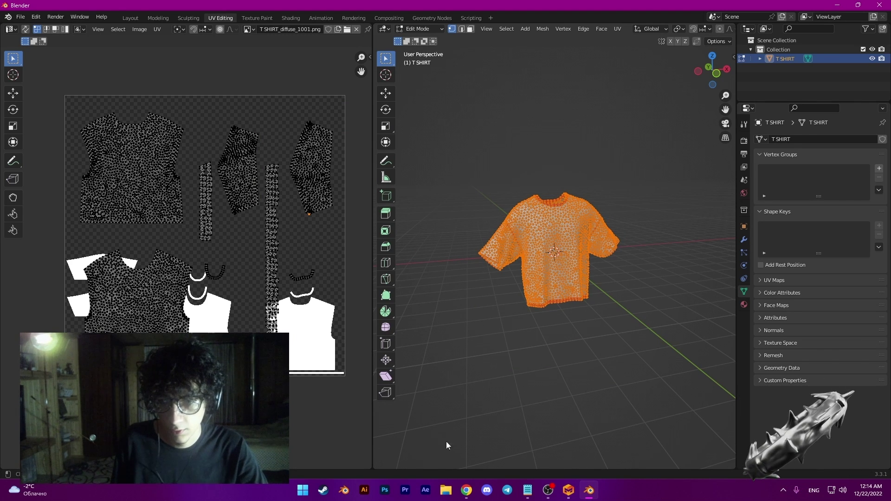
- Switch to Photoshop and open UV T SHIRT.png from the Desktop, framing the lower body panel
click(386, 491)
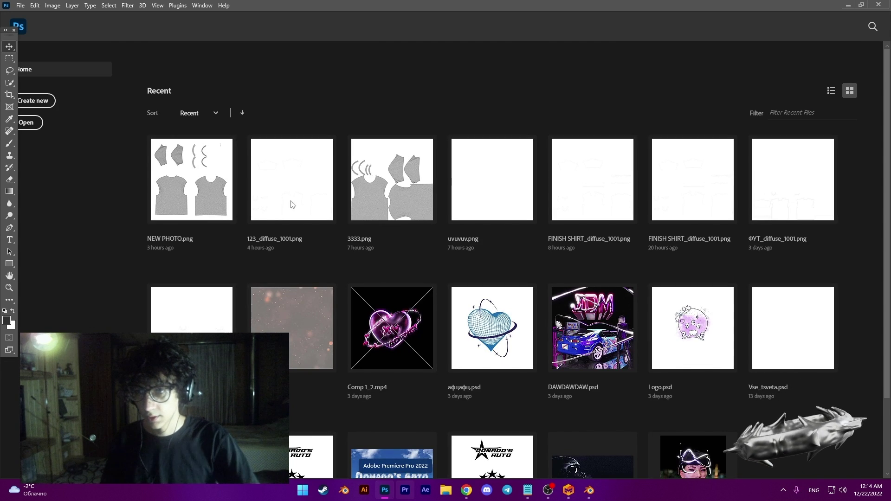
click(30, 125)
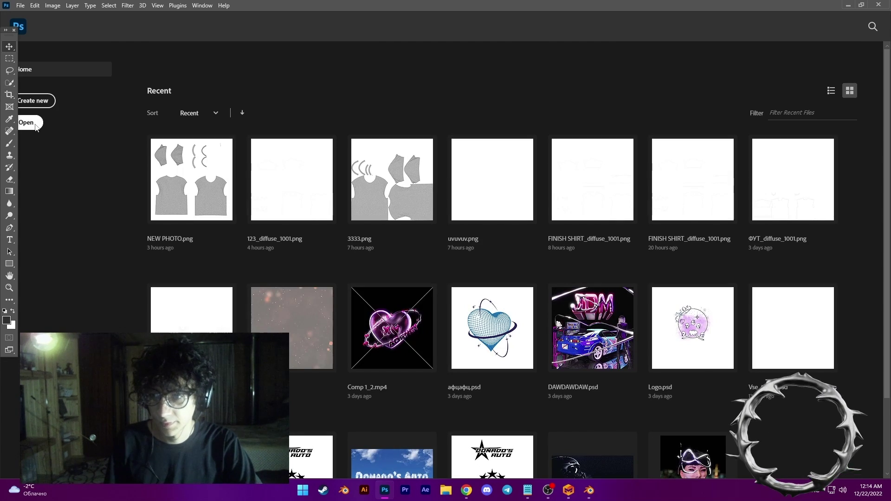
scroll(329, 163, down, 5)
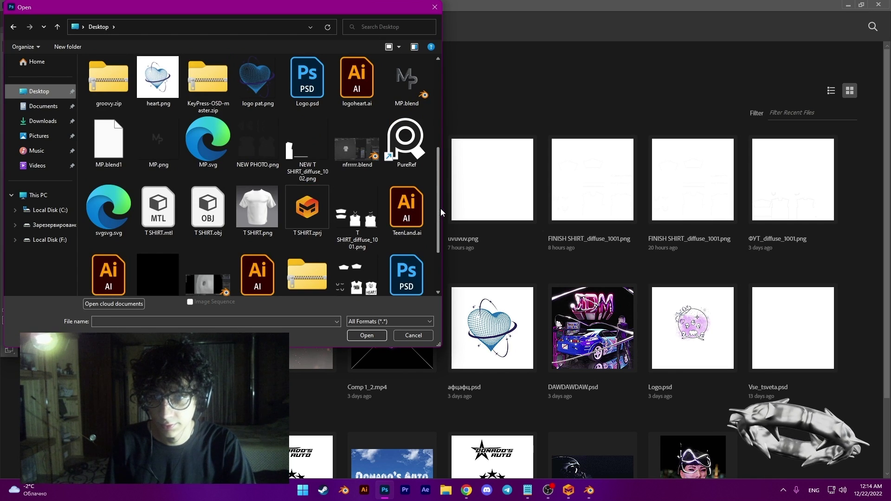
drag(438, 207, 437, 258)
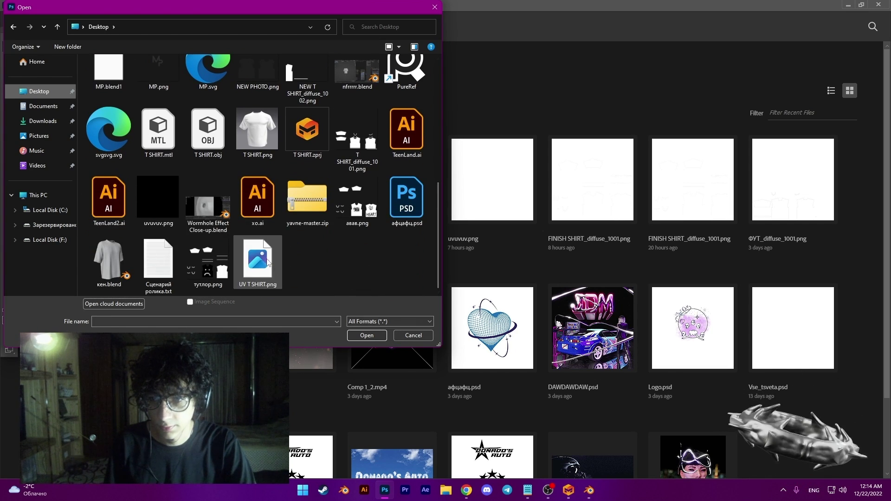
click(269, 264)
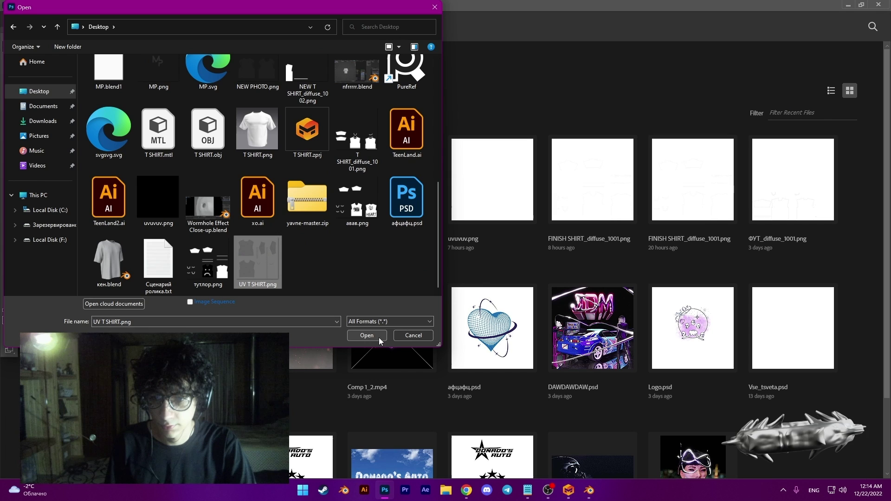
click(381, 334)
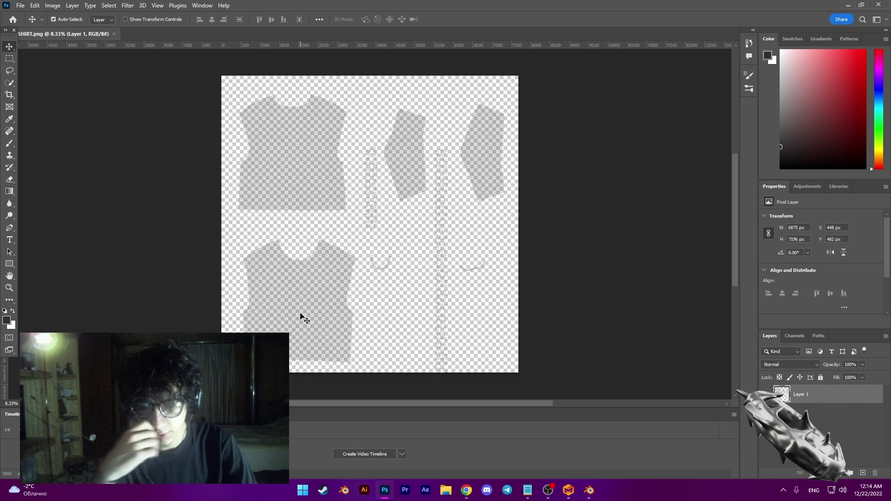
ctrl+scroll(337, 311, right, 1)
alt+scroll(299, 308, up, 6)
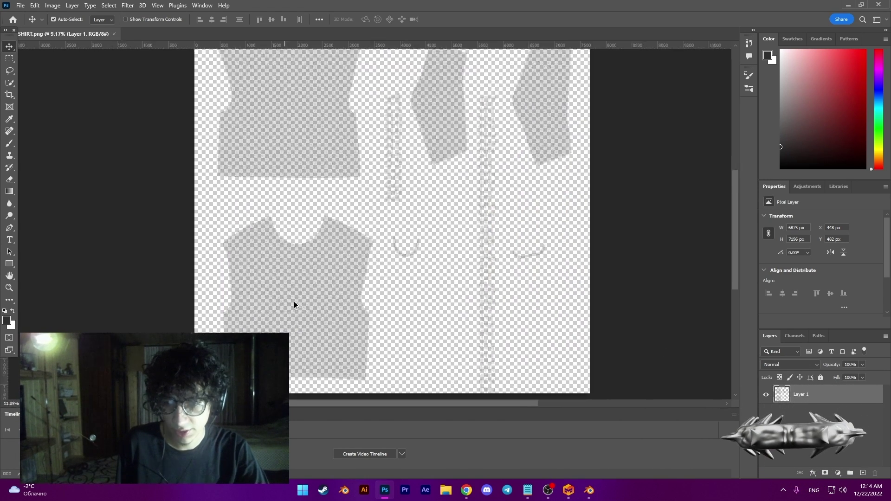
alt+scroll(274, 288, down, 4)
alt+scroll(285, 296, up, 2)
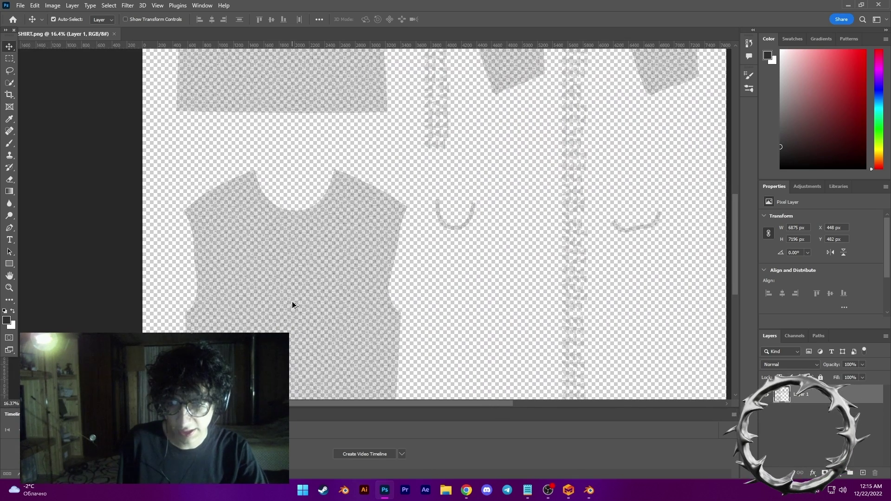
scroll(222, 277, down, 1)
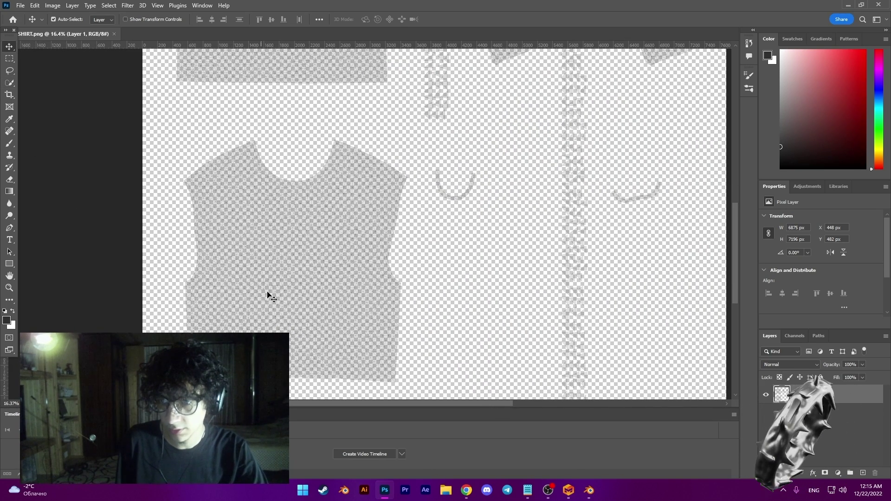
- Browse the Documents, must die and Desktop folders in File Explorer for a graphic to print on the shirt
click(445, 490)
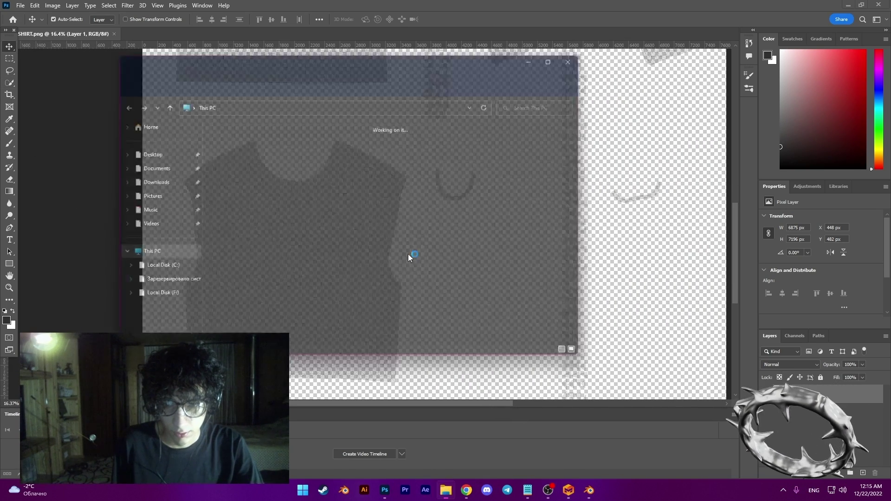
click(157, 168)
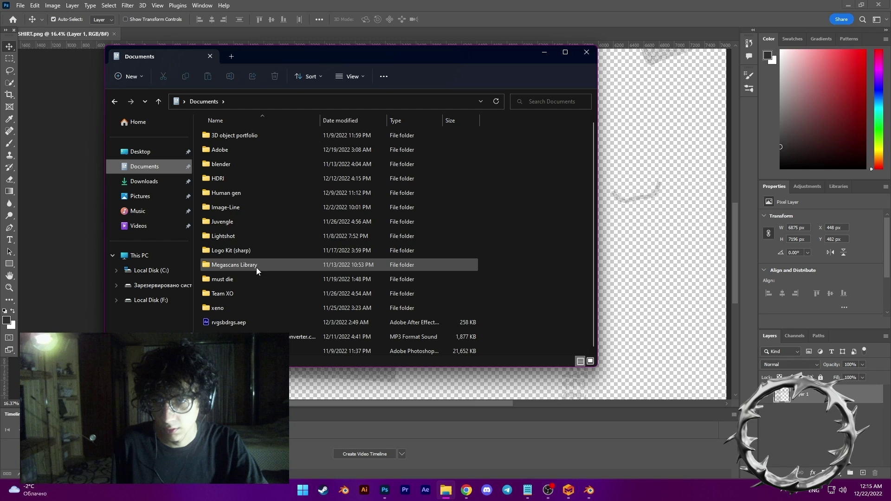
click(252, 281)
double_click(233, 280)
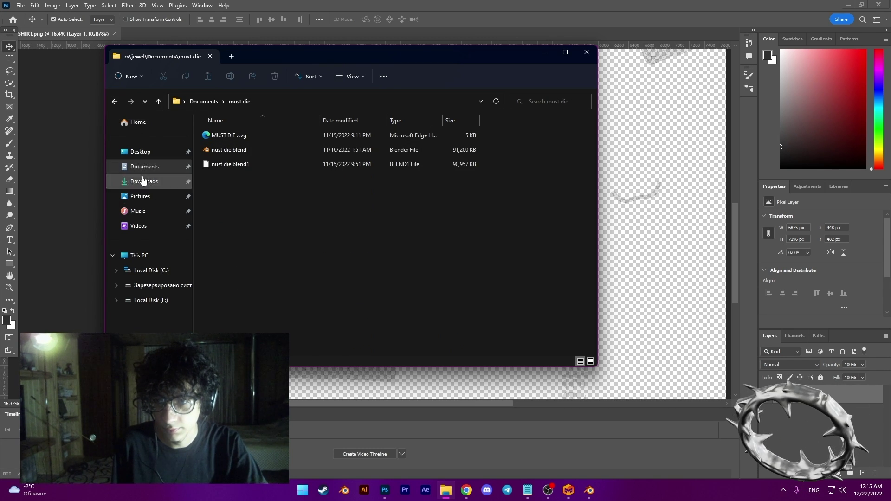
click(114, 101)
click(151, 270)
click(141, 151)
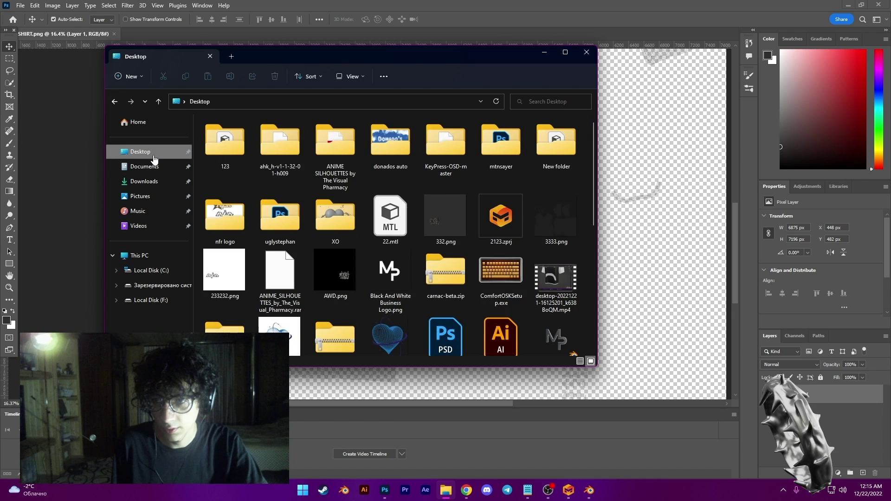
scroll(359, 194, down, 3)
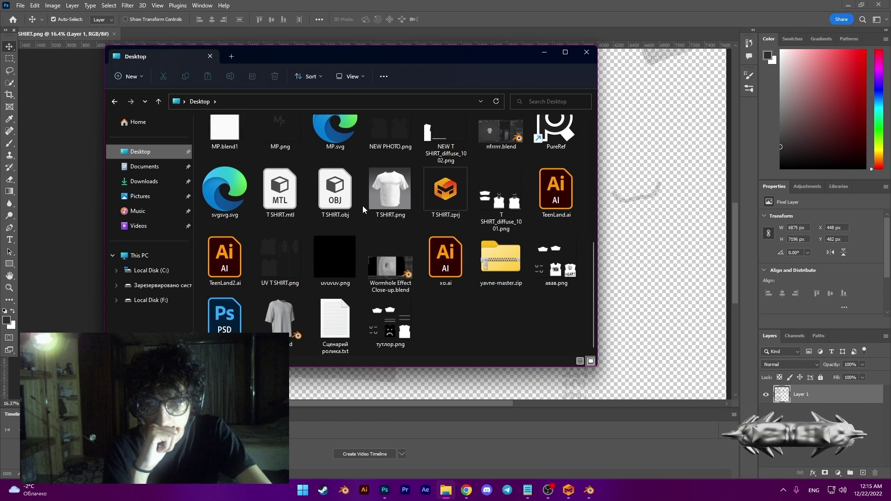
- Open the VisualPharmacy_Anime_SilhouettesMaster Illustrator file from the 80+ ANIME SILHOUETTES folder on Local Disk (F:), ignoring the missing linked image
click(151, 300)
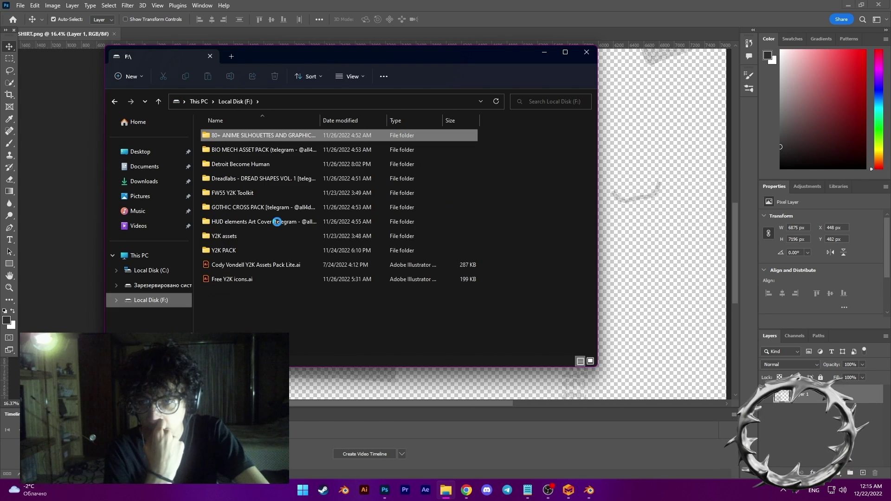
double_click(242, 135)
double_click(249, 235)
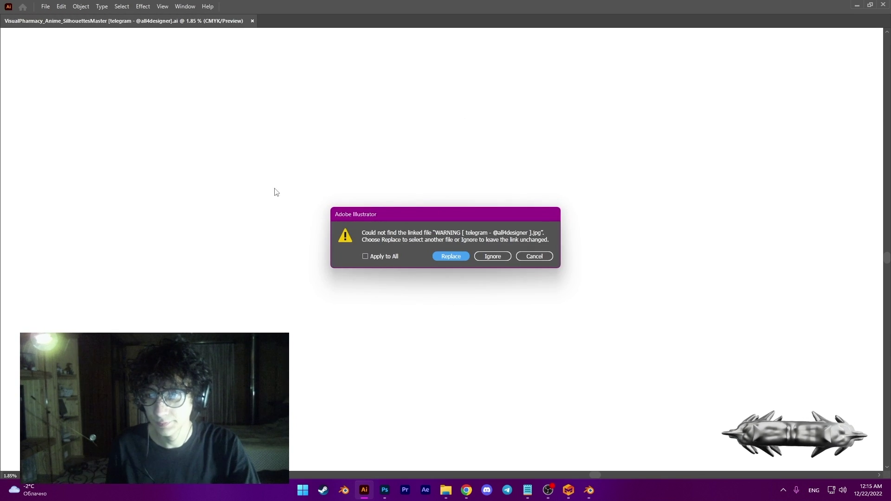
click(493, 257)
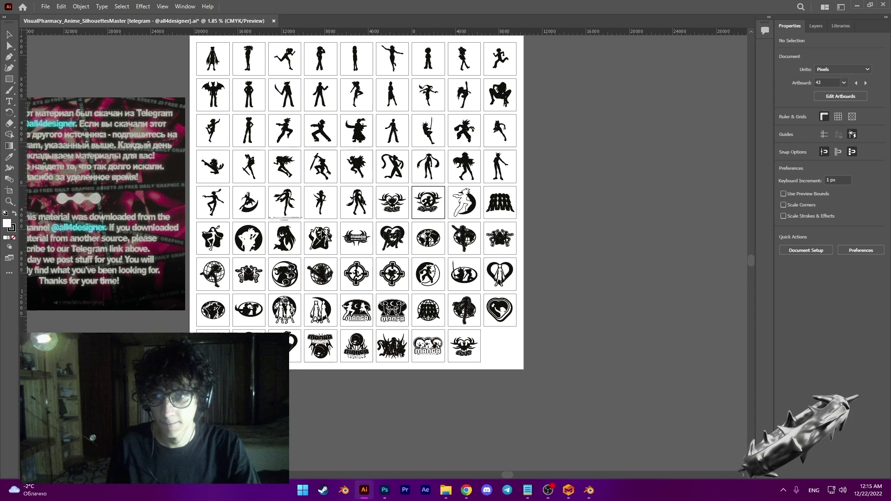
- Copy the tribal heart graphic with Japanese lettering from the last artboard and paste it into the Photoshop UV document as pixels
scroll(337, 249, up, 1)
alt+scroll(454, 377, up, 5)
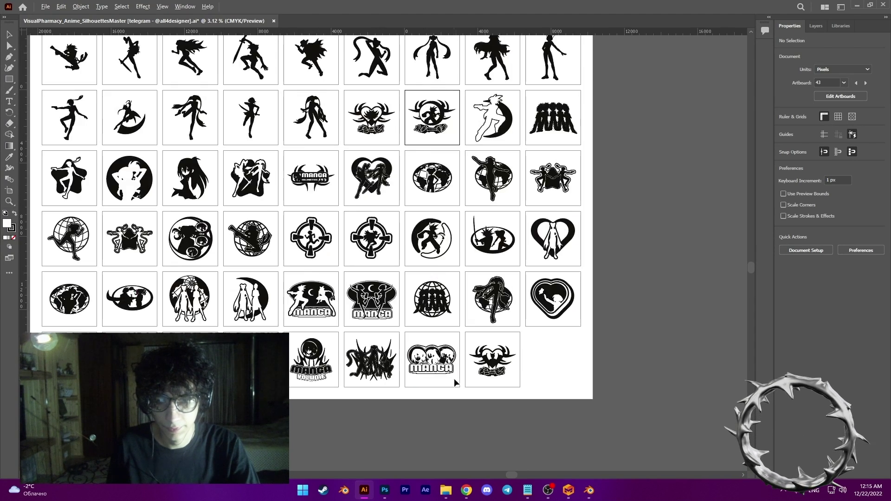
alt+scroll(552, 385, up, 1)
drag(551, 385, 355, 196)
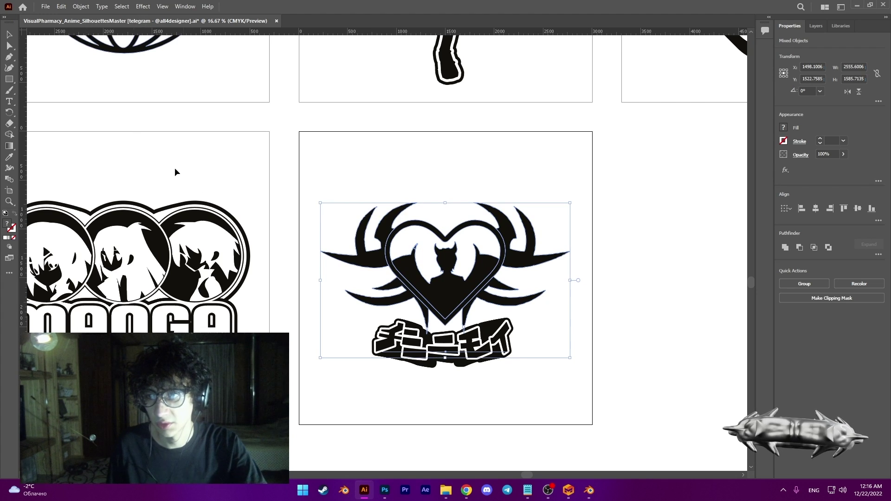
click(390, 494)
key(ctrl+v)
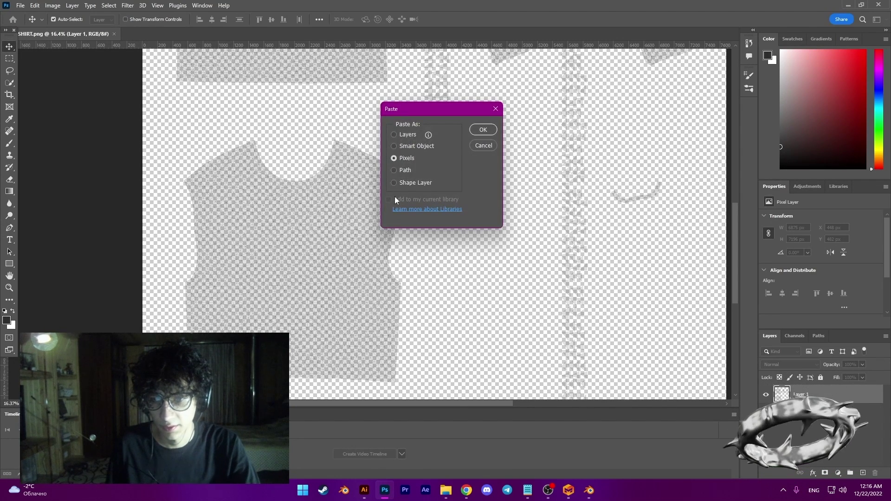
click(483, 130)
- Scale the pasted heart graphic up to about 781% and place it centrally on the chest of the lower body panel
alt+drag(445, 218, 538, 156)
drag(432, 239, 286, 278)
alt+drag(392, 193, 365, 212)
drag(322, 253, 327, 245)
key(Return)
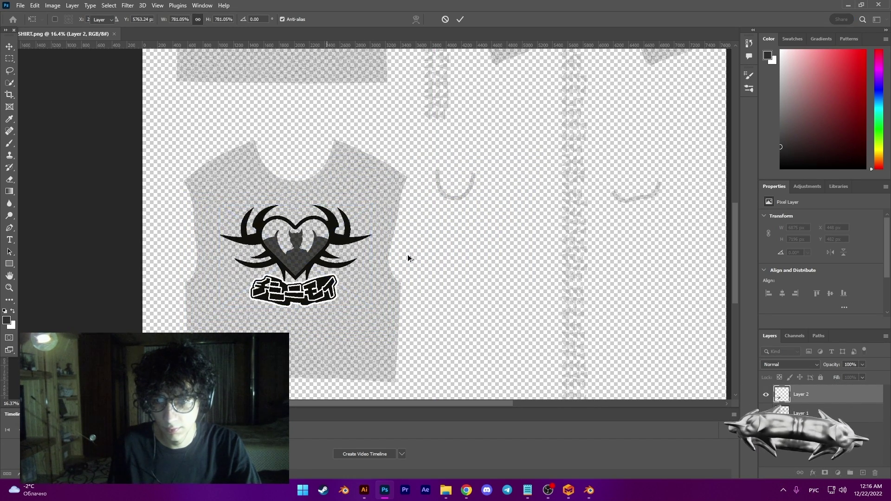
- Add a new empty layer between the UV layout layer and the heart graphic layer
alt+scroll(408, 256, down, 3)
click(826, 421)
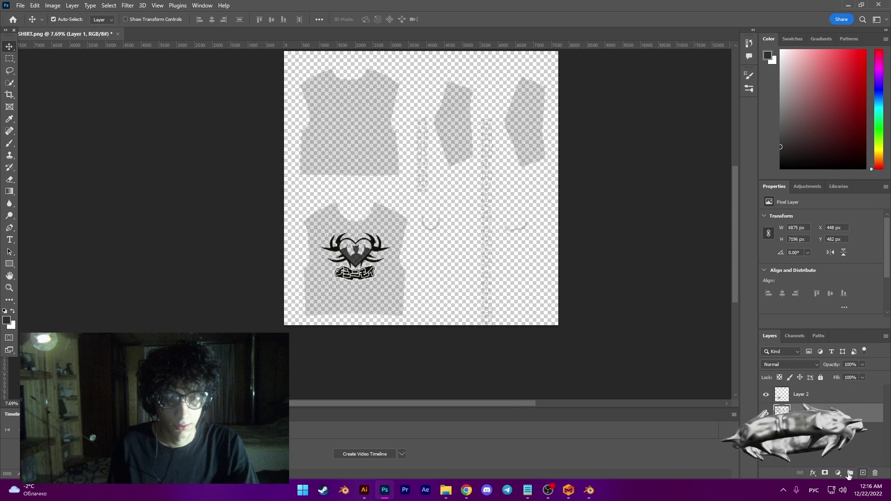
click(862, 473)
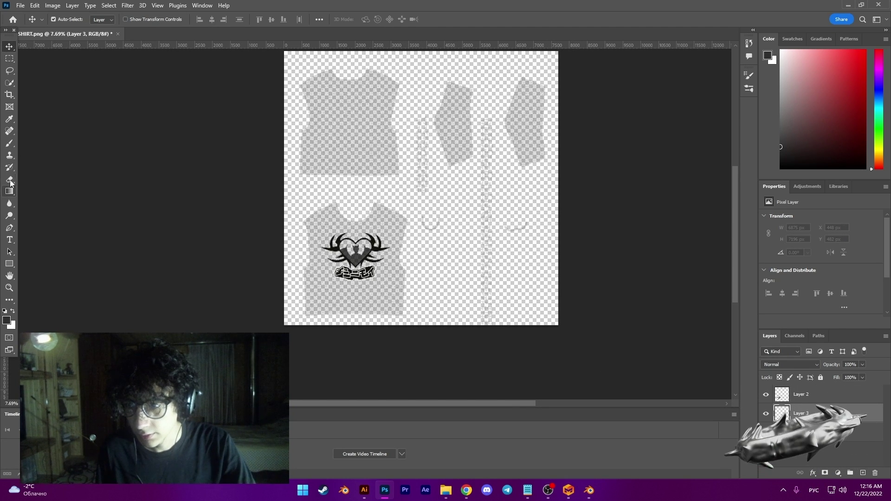
- Set the foreground colour to white and cover the whole canvas with it on the new layer using the Brush tool
click(6, 319)
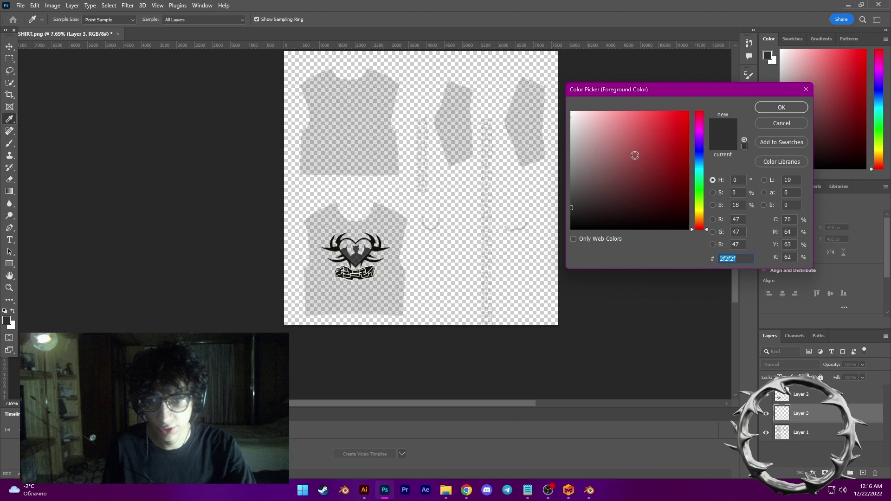
drag(634, 155, 554, 73)
click(795, 110)
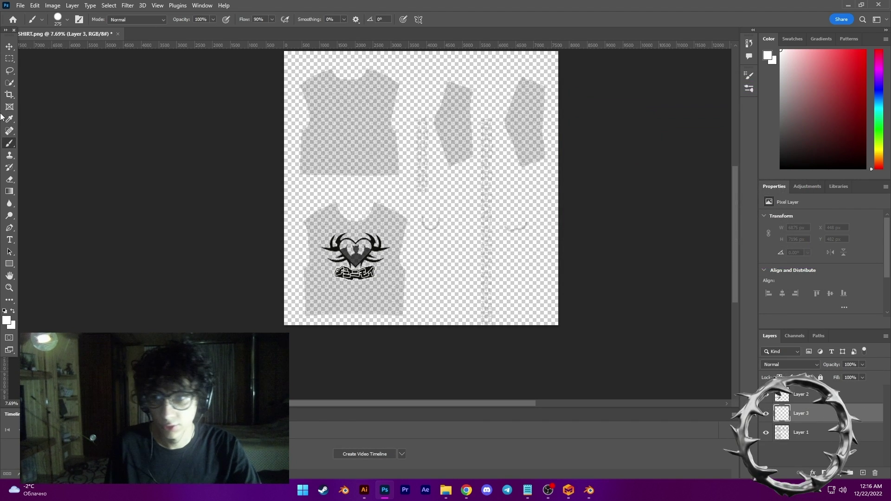
click(67, 19)
mouse_move(408, 159)
mouse_down()
mouse_move(377, 181)
mouse_move(332, 112)
mouse_move(619, 328)
mouse_move(306, 258)
mouse_move(576, 318)
mouse_move(539, 223)
mouse_move(544, 85)
mouse_move(458, 50)
mouse_move(283, 75)
mouse_up()
click(9, 46)
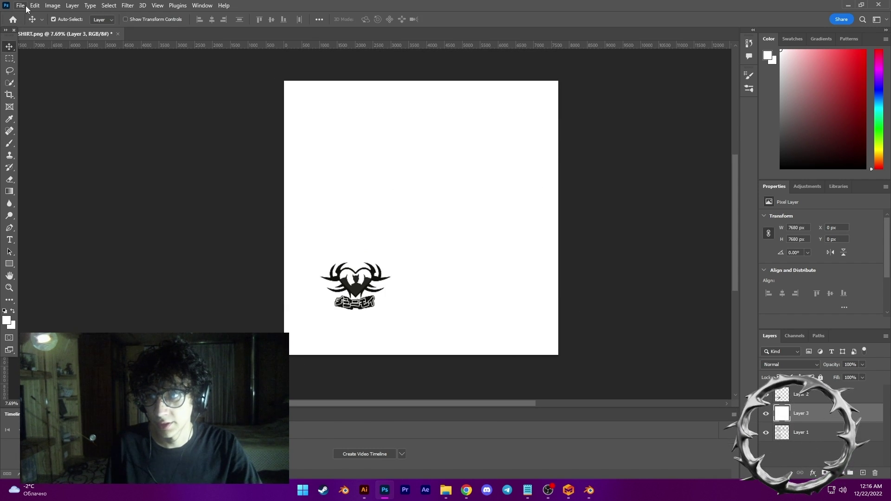
- Quick-export the finished texture to the Desktop as a PNG named "3КШ"
click(21, 6)
mouse_move(93, 149)
click(188, 149)
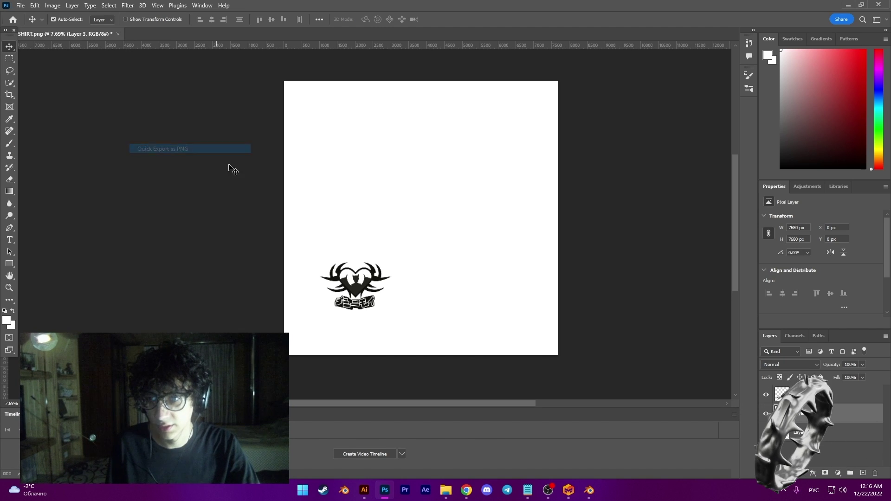
click(97, 285)
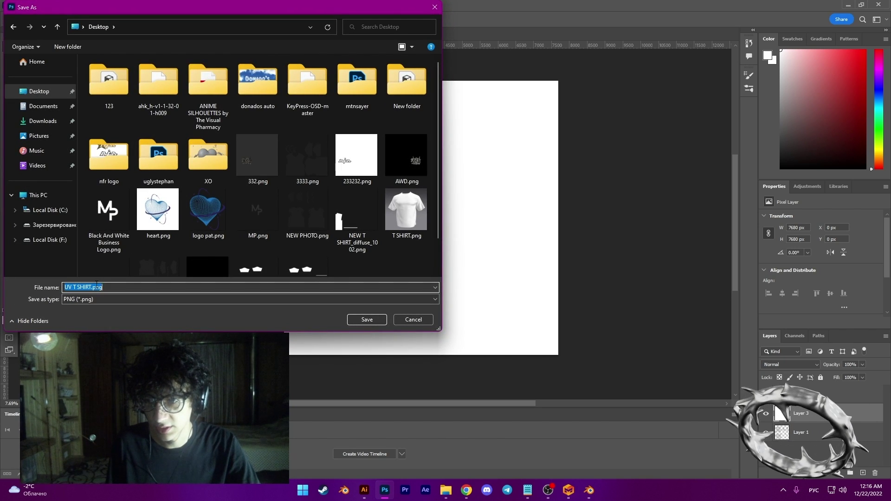
text(3КШ)
key(Return)
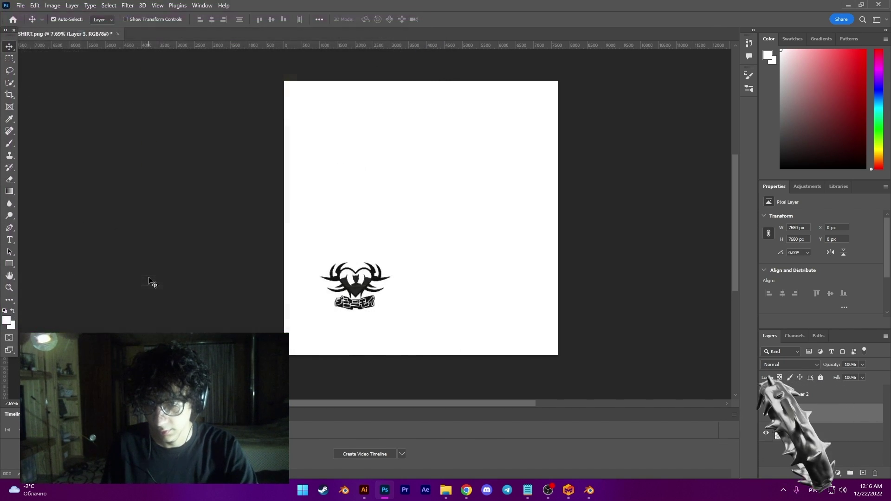
- Switch to Blender, put the T-shirt in Object Mode and open the Layout workspace
click(365, 490)
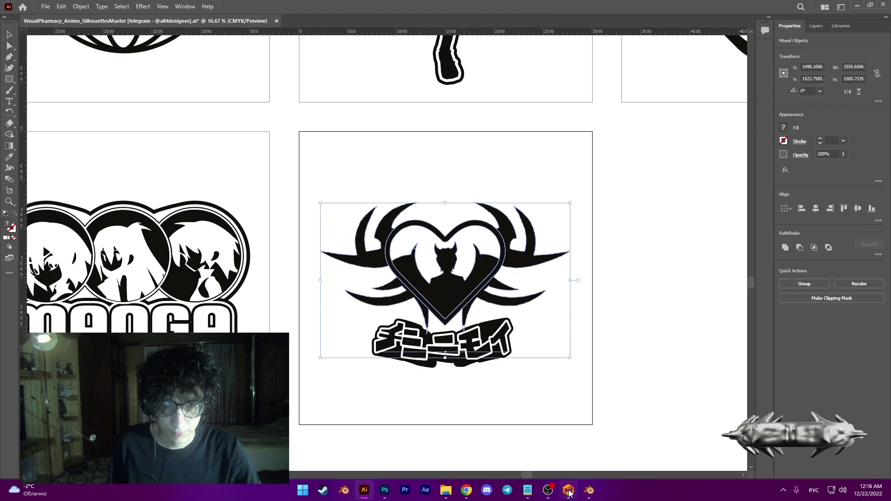
click(588, 490)
middle_drag(445, 224, 483, 213)
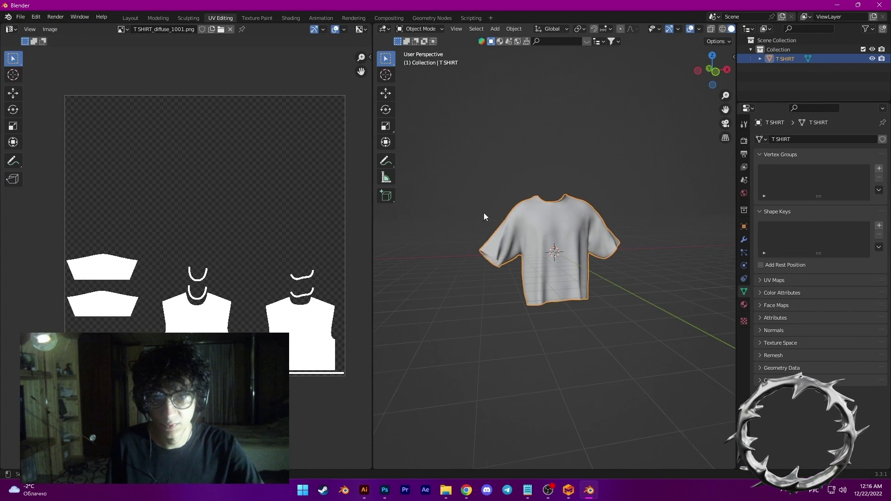
click(130, 18)
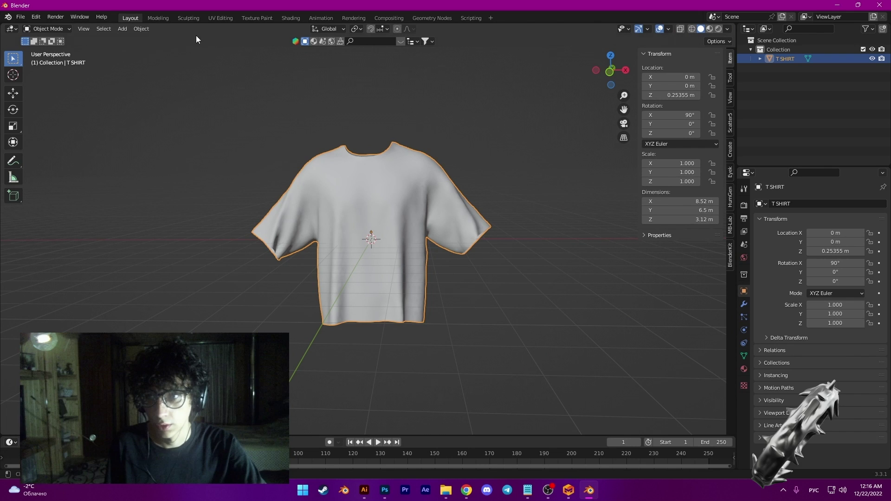
- Split the 3D viewport in two, turn the new area into a Shader Editor and collapse its sidebar to show the T-shirt's material nodes
drag(733, 28, 447, 116)
click(463, 29)
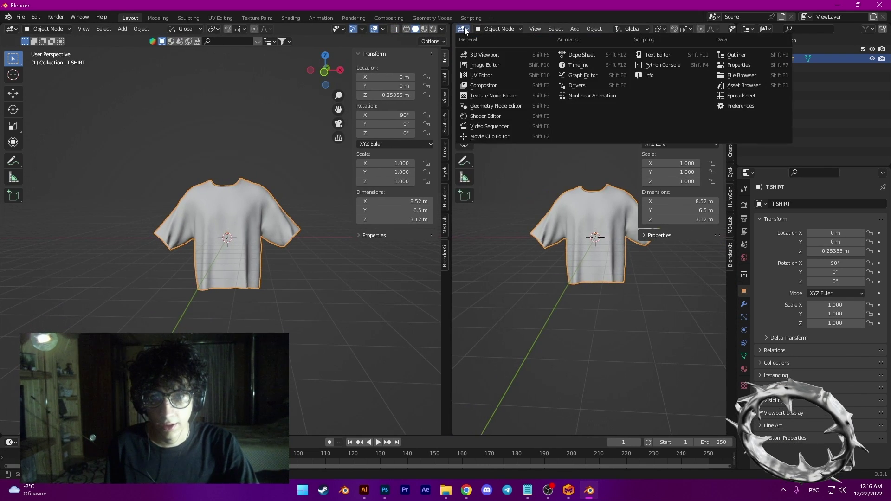
click(485, 116)
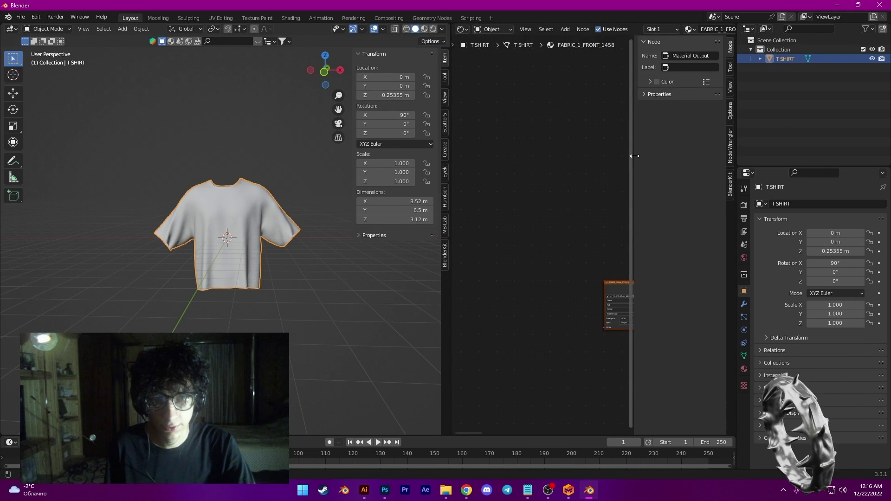
drag(634, 156, 723, 171)
middle_drag(660, 187, 517, 159)
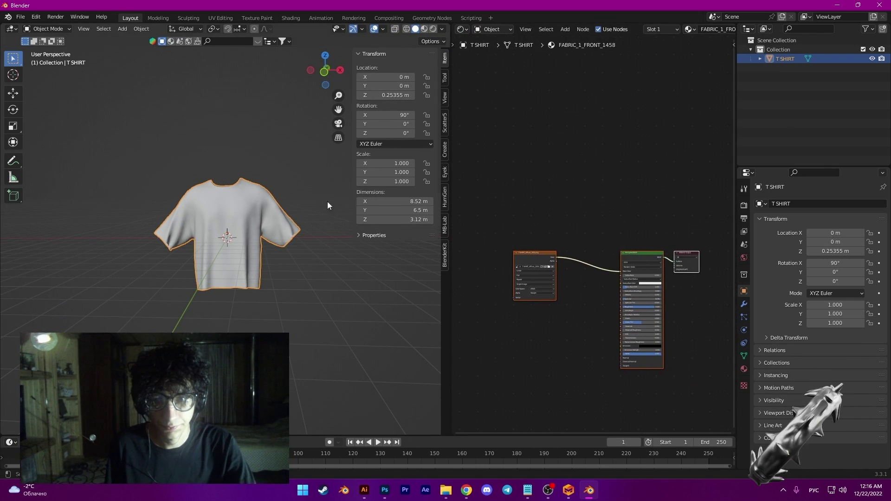
- Delete the old diffuse texture node from the T-shirt's material and add a new Image Texture node in its place
click(744, 369)
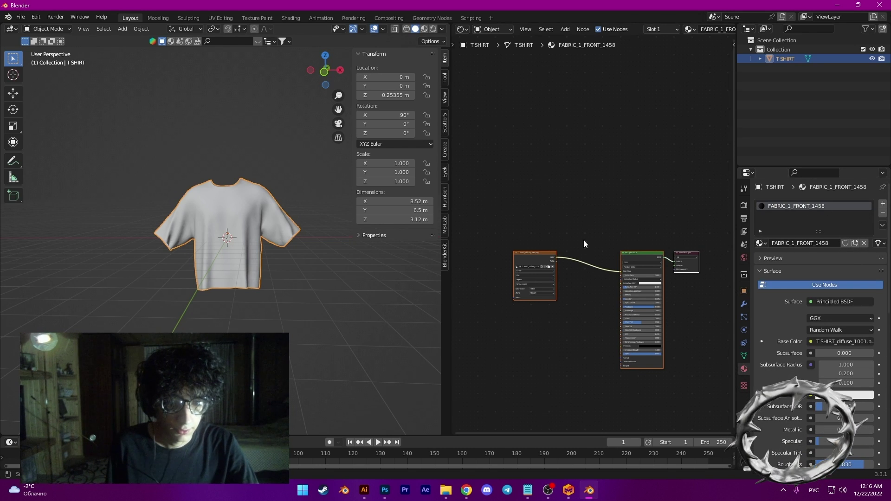
scroll(542, 264, up, 3)
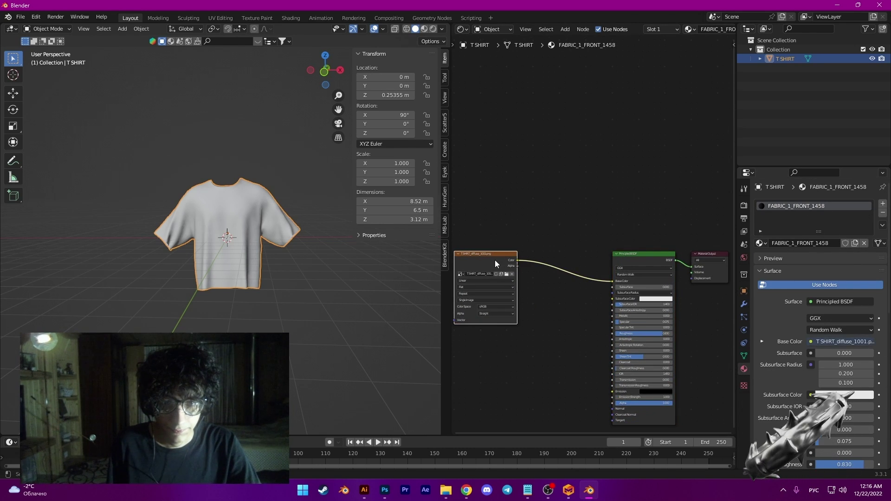
key(x)
key(shift+a)
click(516, 265)
text(щ)
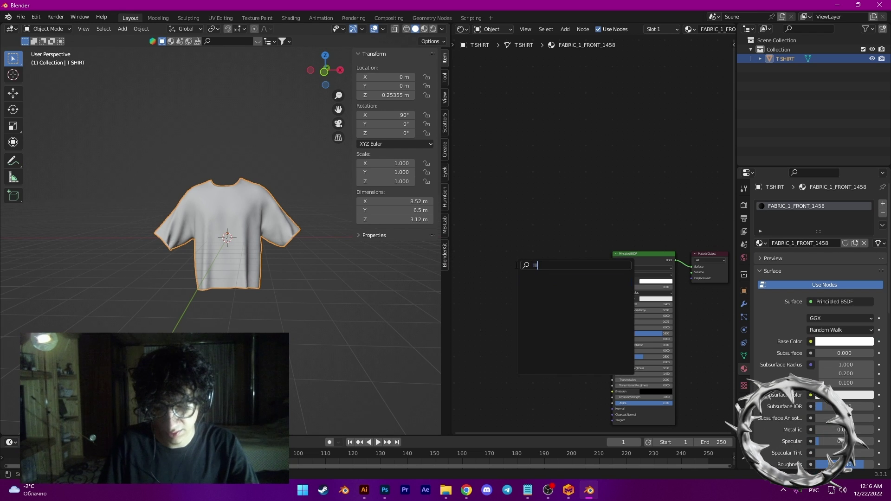
text(ima)
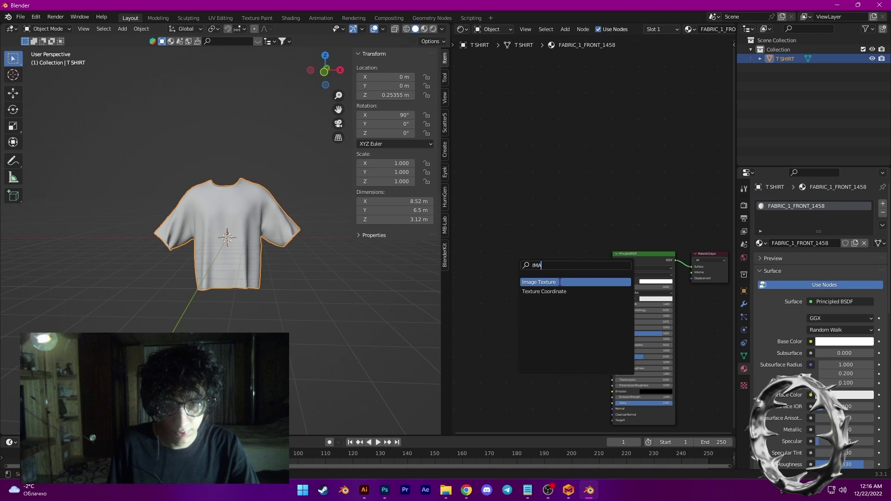
click(560, 281)
click(498, 280)
- Load "UV T SHIRTЗКШТЕ.png" from the Desktop into the Image Texture node and connect its Color output to the Principled BSDF's Base Color
click(549, 279)
click(285, 201)
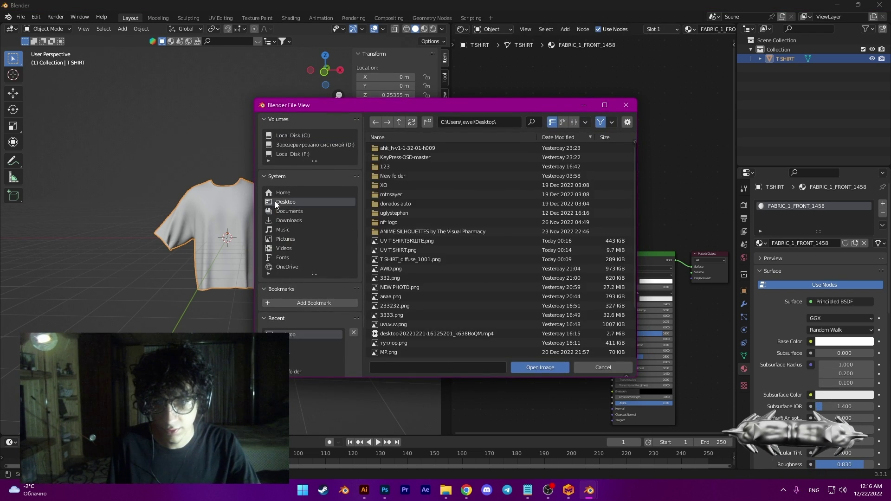
double_click(425, 241)
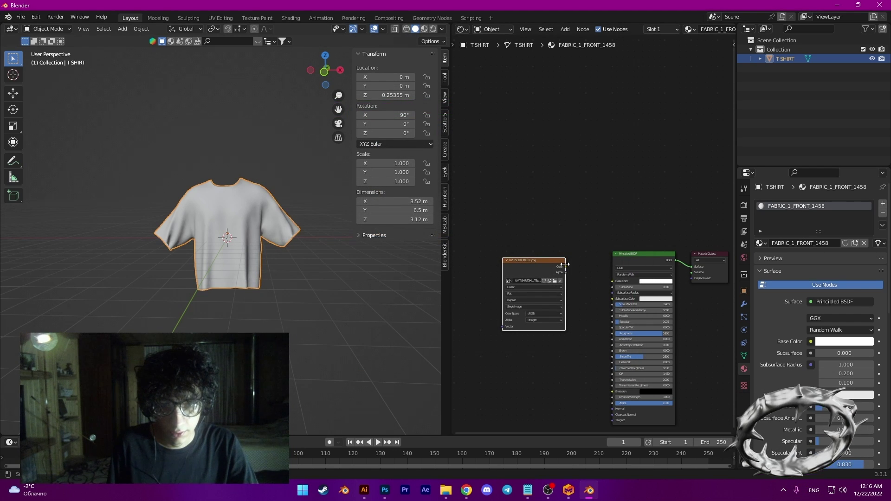
drag(625, 276, 613, 281)
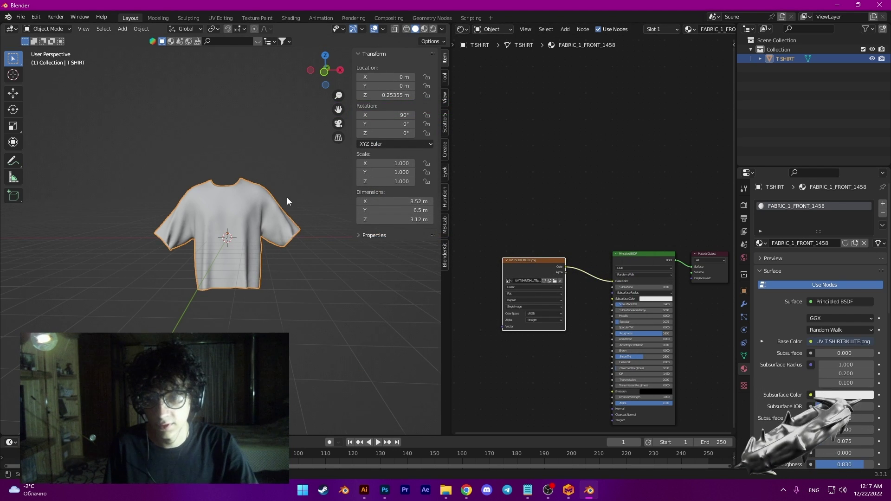
- Display the T-shirt in Material Preview shading and inspect the print on it
scroll(287, 201, up, 3)
key(z)
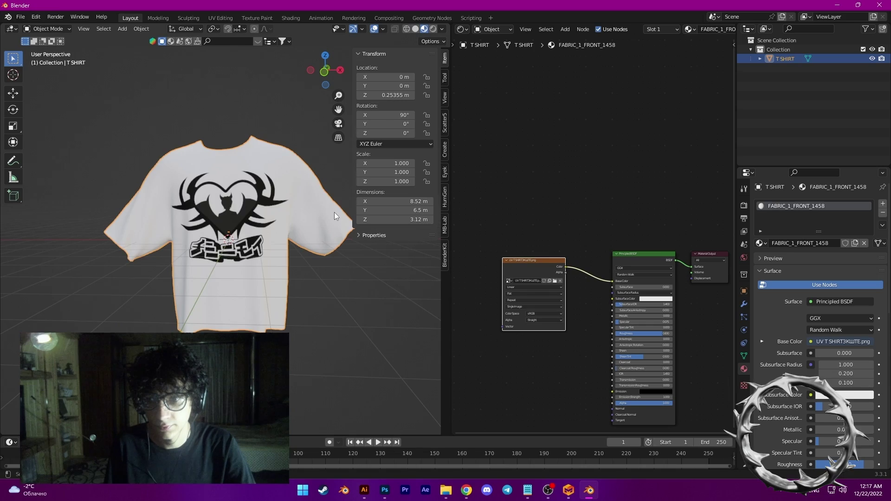
middle_drag(304, 182, 321, 160)
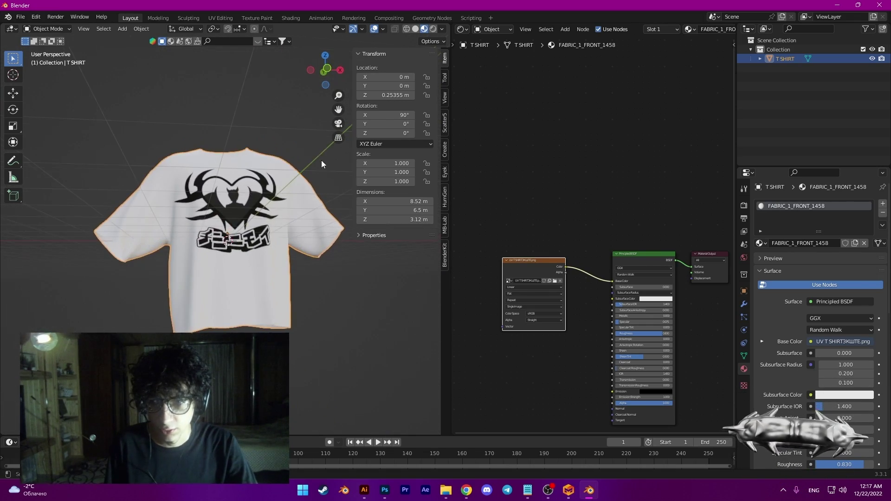
click(321, 161)
middle_drag(255, 228, 247, 235)
click(247, 238)
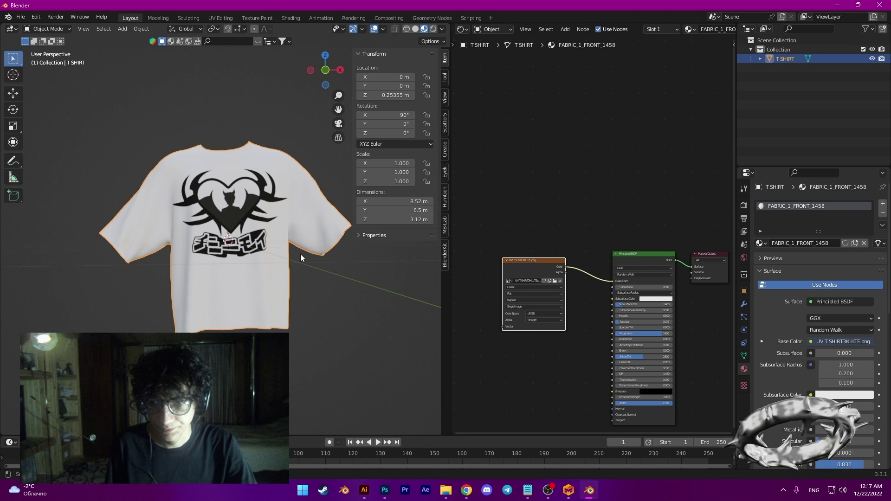
- Set the World colour to an Environment Texture and load modern_buildings_2_4k.exr from the HDRI folder in Documents
click(744, 257)
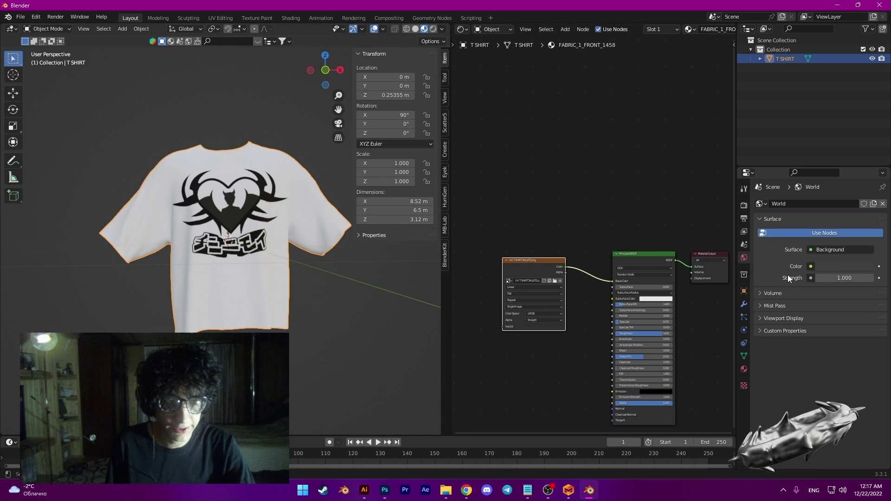
click(810, 267)
click(643, 309)
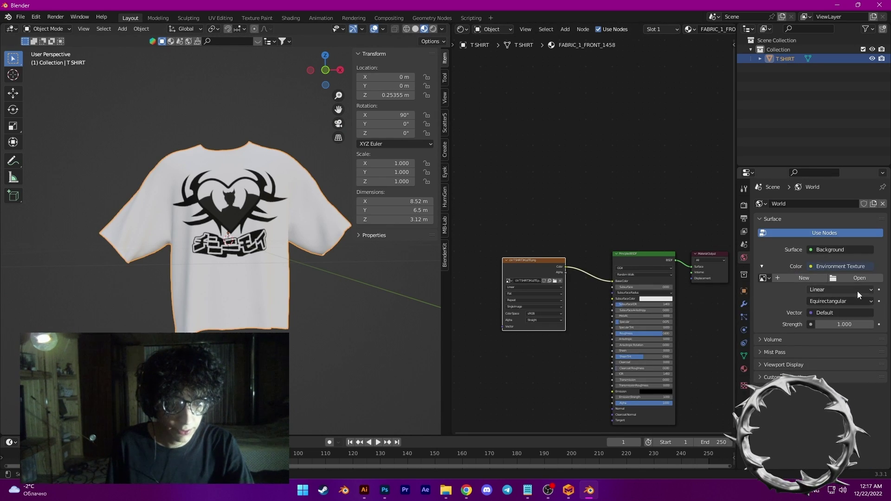
click(856, 278)
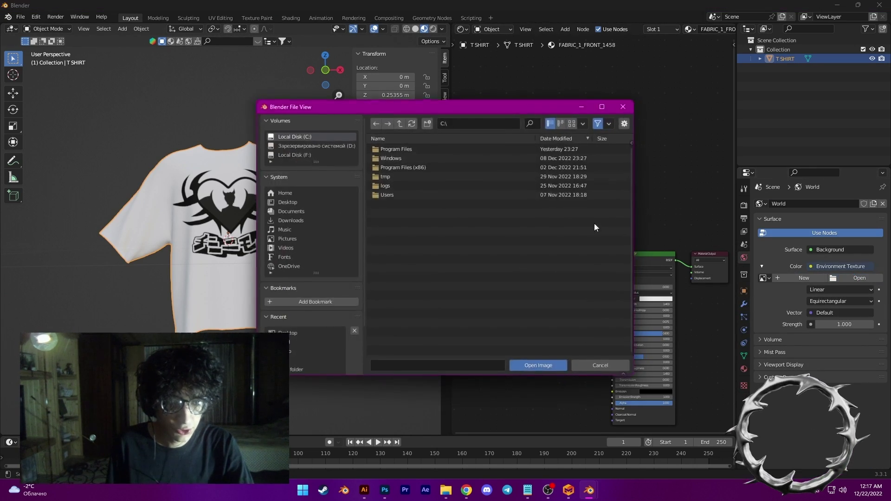
click(286, 239)
click(286, 210)
click(392, 158)
double_click(392, 158)
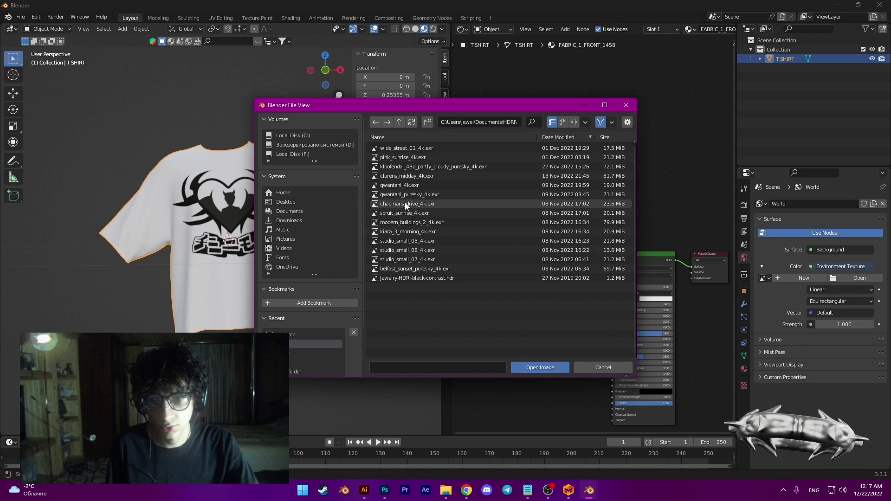
double_click(409, 221)
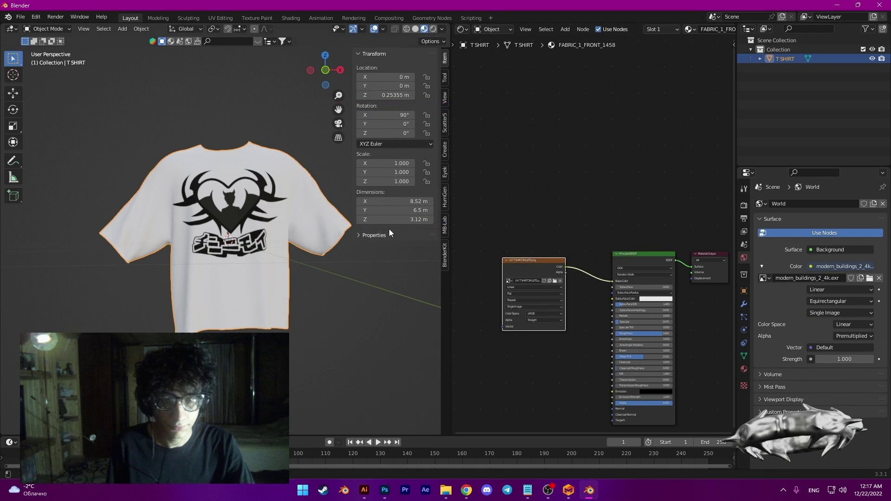
- Show the viewport in Rendered shading and switch the Shader Editor to the World nodes
mouse_move(307, 185)
middle_down()
mouse_move(277, 180)
mouse_move(310, 176)
middle_up()
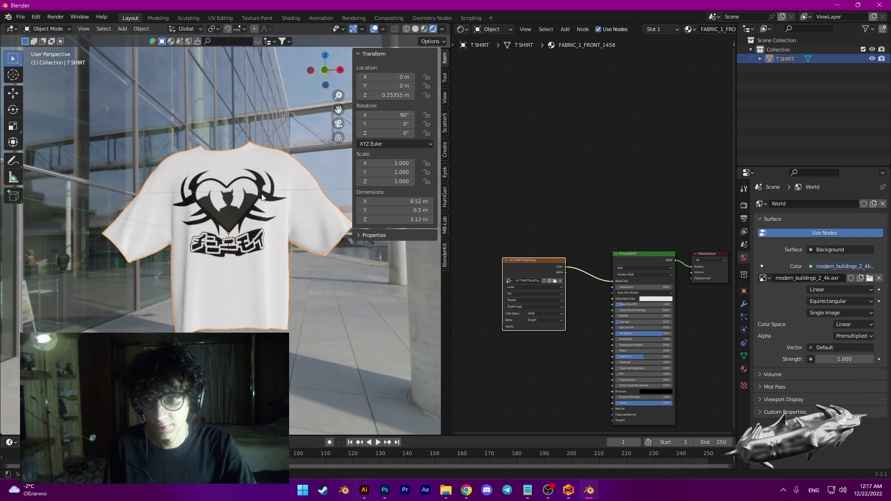
mouse_move(278, 234)
middle_down()
mouse_move(313, 230)
mouse_move(290, 223)
middle_up()
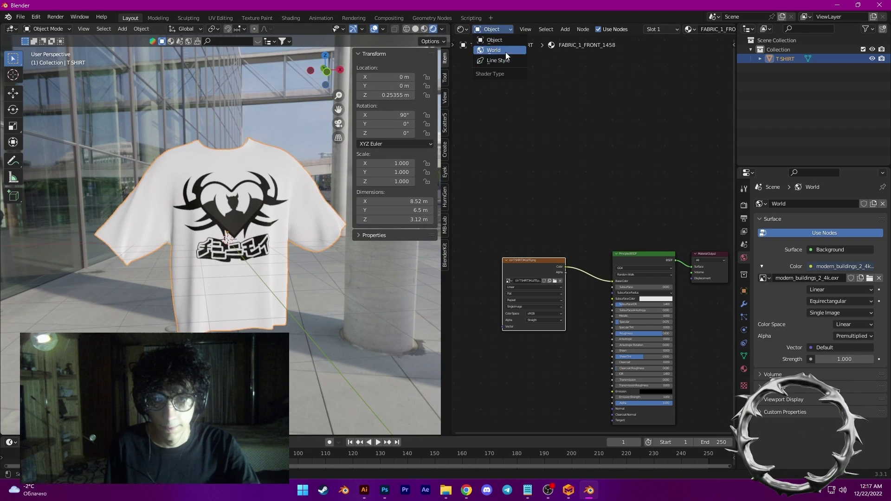
click(493, 51)
ctrl+middle_drag(625, 256, 559, 247)
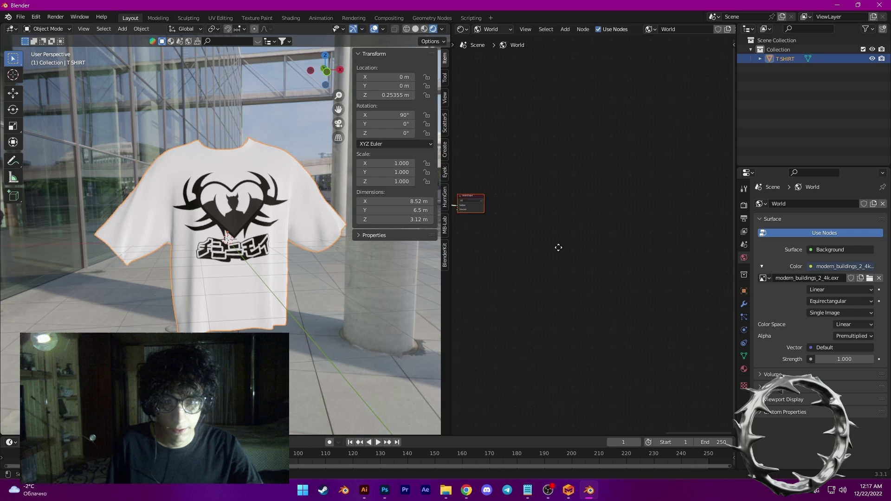
key(Home)
- Add a Light Path node above the World's Background node and a second Background node below it
key(shift+a)
click(560, 211)
text(Li)
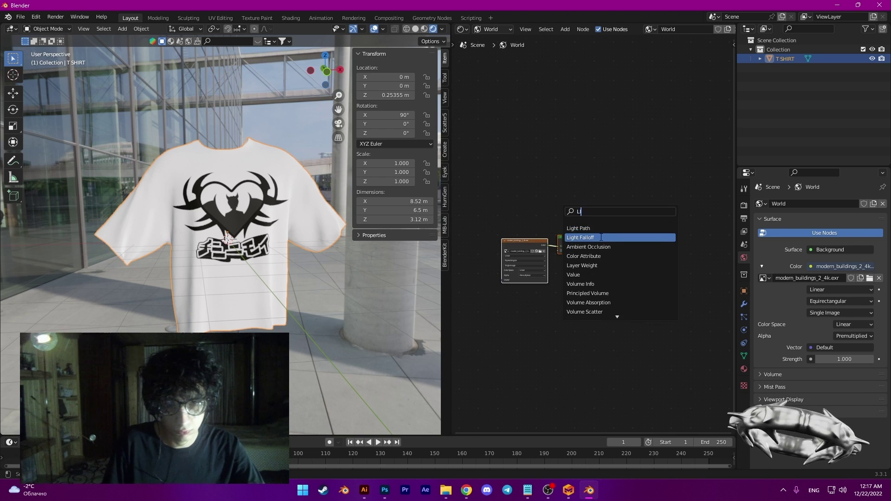
click(578, 228)
click(579, 184)
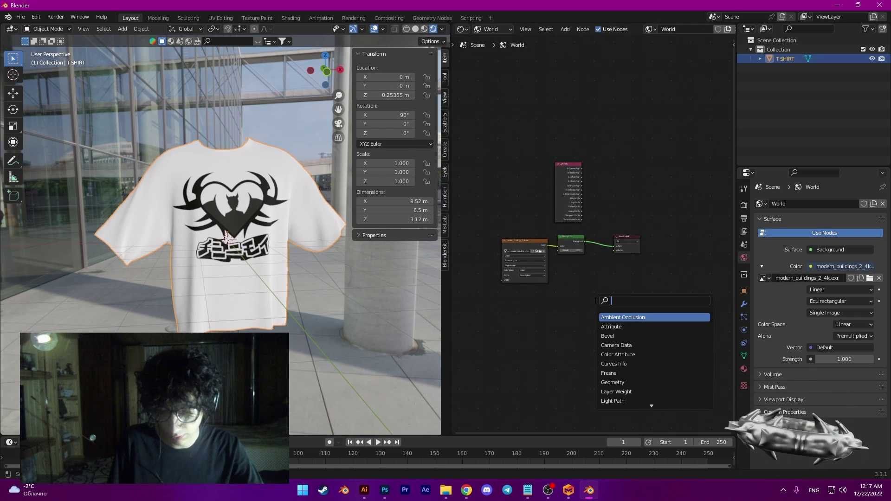
click(621, 317)
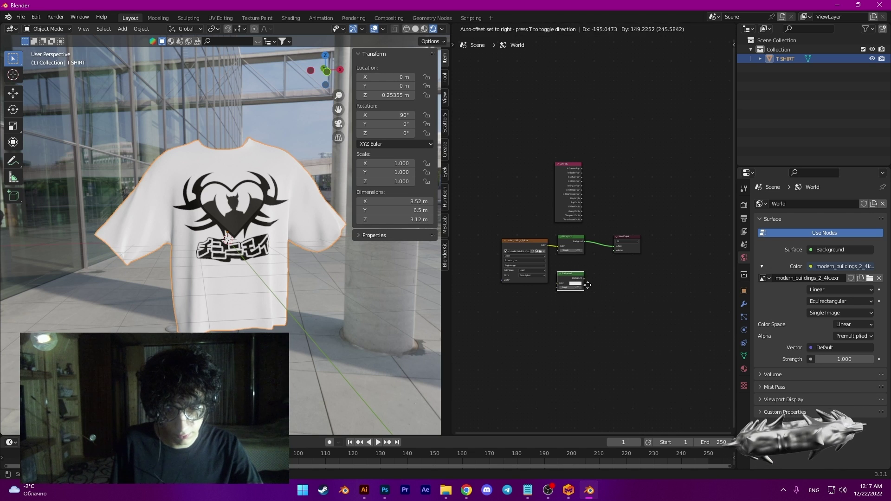
click(587, 283)
- Insert a Mix Shader between the first Background and the World Output, and connect the second Background to its free shader input
key(shift+a)
click(626, 287)
text(MIX S)
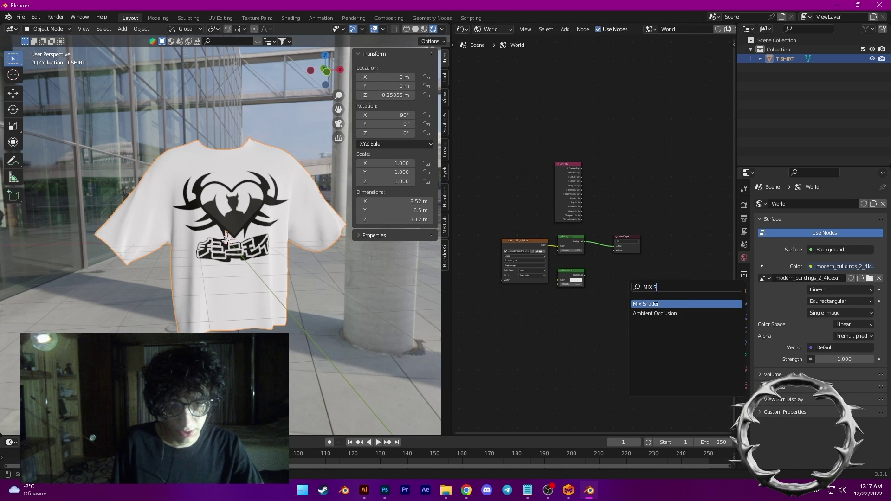
click(656, 304)
click(614, 247)
drag(583, 274, 601, 254)
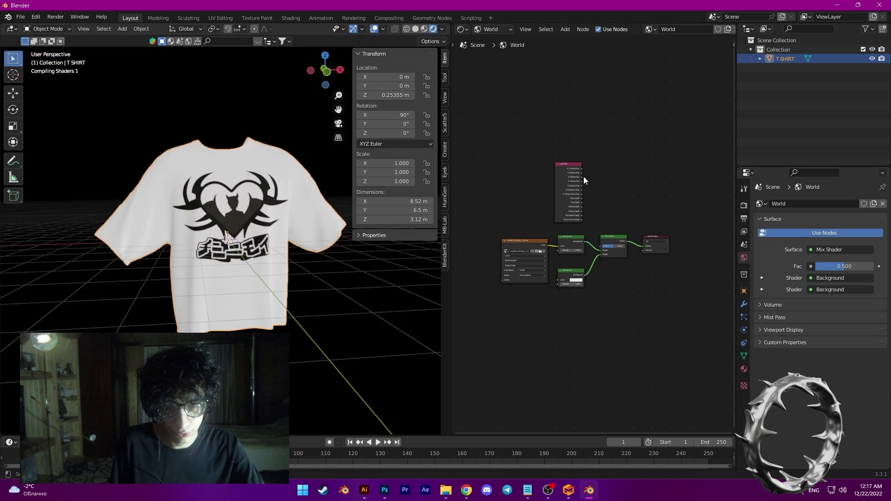
- Connect the Light Path's Is Camera Ray output to the Mix Shader's Fac and set the second Background's colour to black
drag(581, 168, 602, 248)
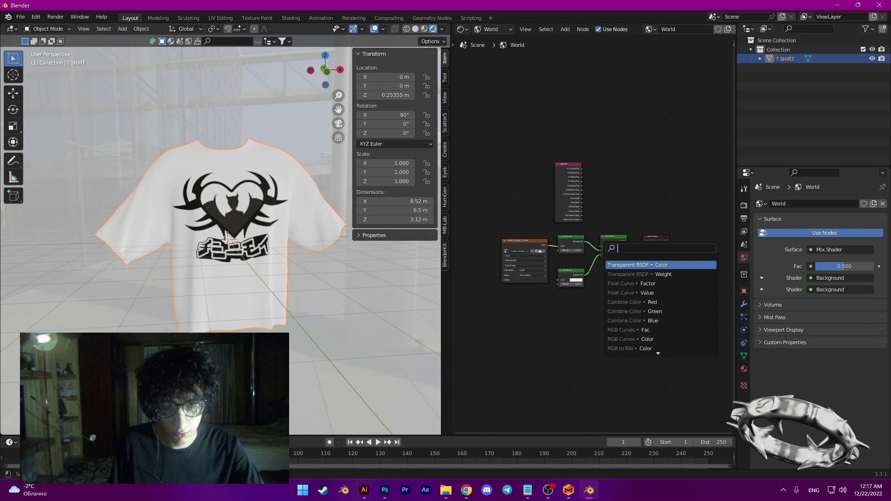
drag(582, 168, 603, 255)
click(578, 281)
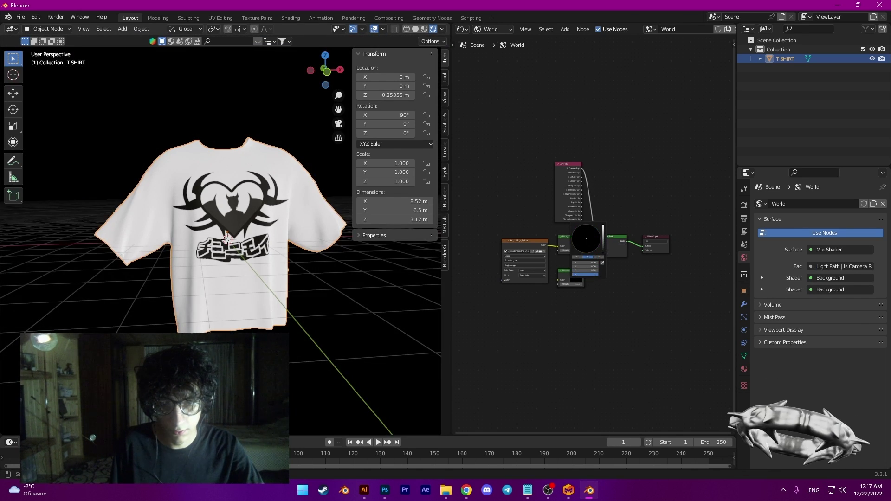
- Deselect the T-shirt and hide the viewport overlays to examine it against the plain background
click(414, 322)
middle_drag(348, 271, 320, 265)
click(374, 29)
middle_drag(248, 146, 278, 153)
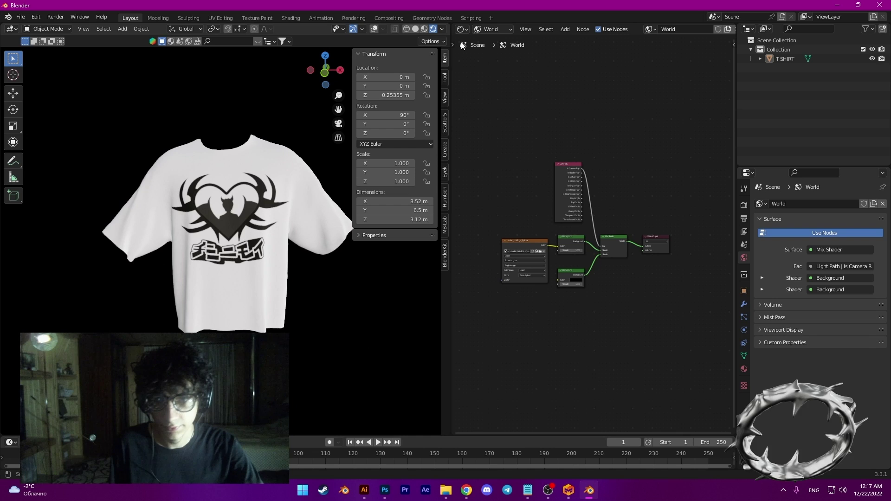
- Return the Shader Editor to the T-shirt's object material and set Metallic and Specular to 1.000 and Roughness to about 0.5
click(493, 40)
click(784, 58)
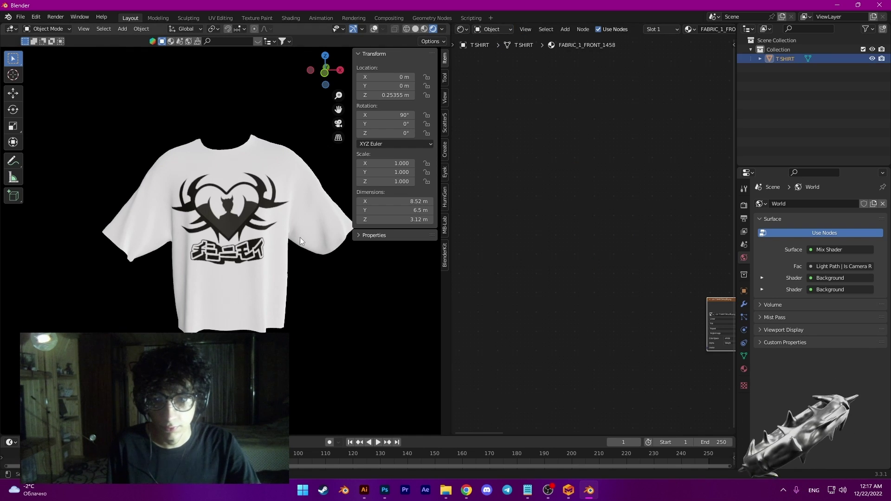
scroll(660, 350, up, 2)
middle_drag(668, 342, 631, 285)
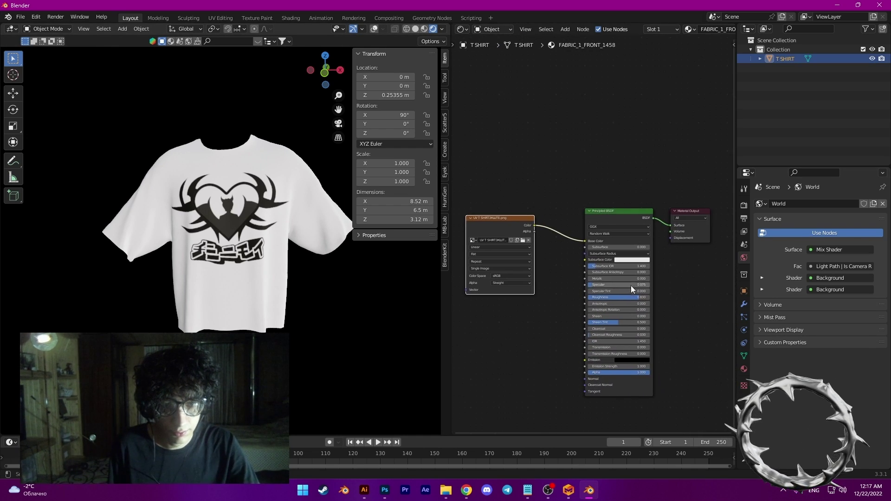
drag(617, 278, 621, 297)
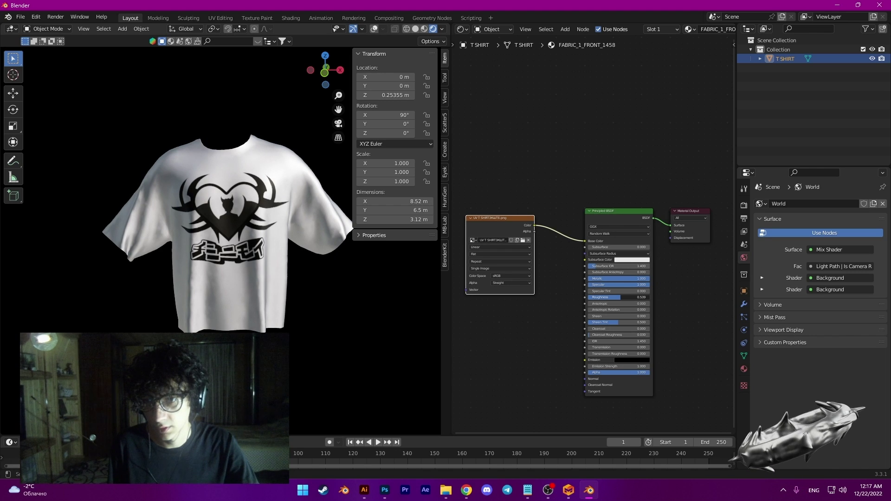
click(324, 305)
middle_drag(323, 305, 328, 277)
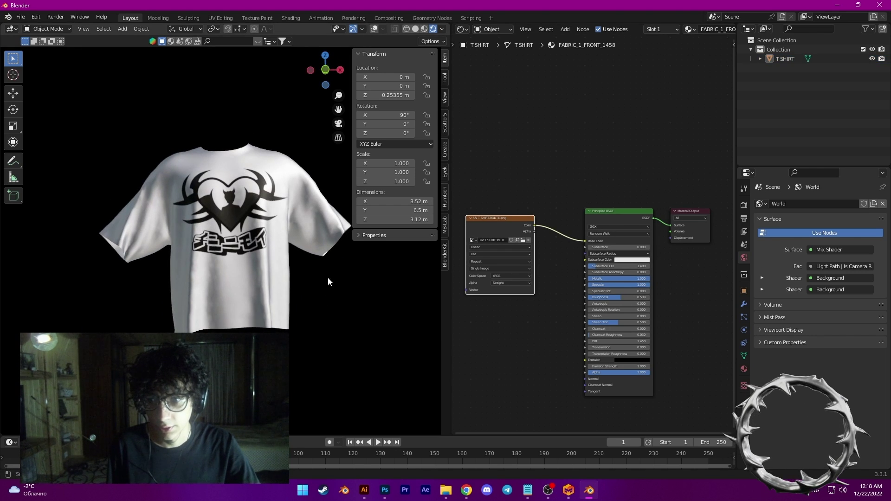
- Set the render engine to Cycles and collapse the sidebar's Transform section to look over the rendered T-shirt
click(743, 206)
click(841, 203)
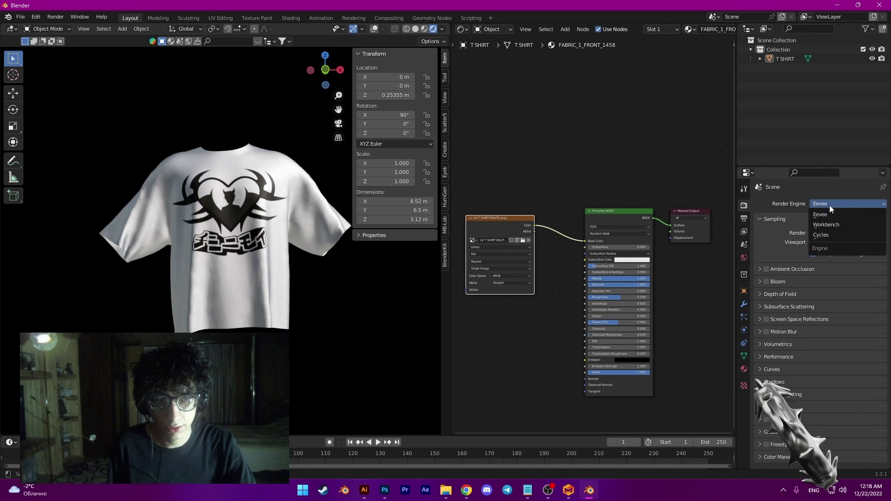
click(836, 234)
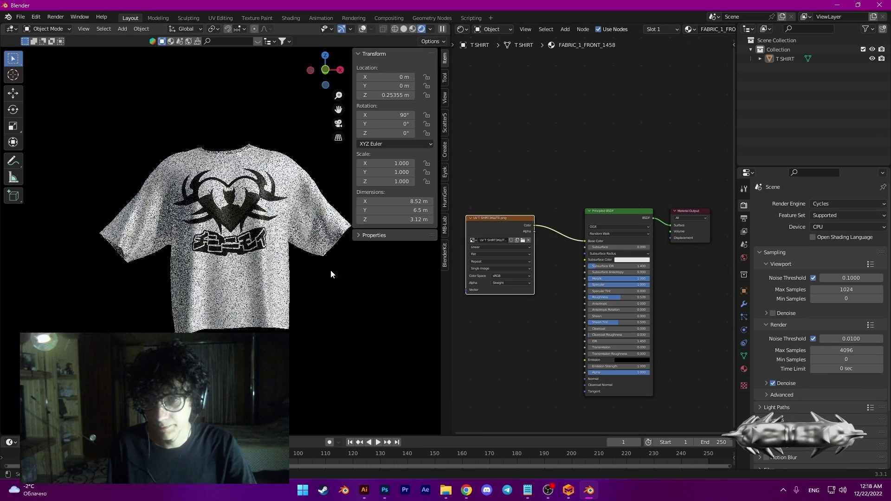
middle_drag(331, 270, 180, 273)
click(354, 52)
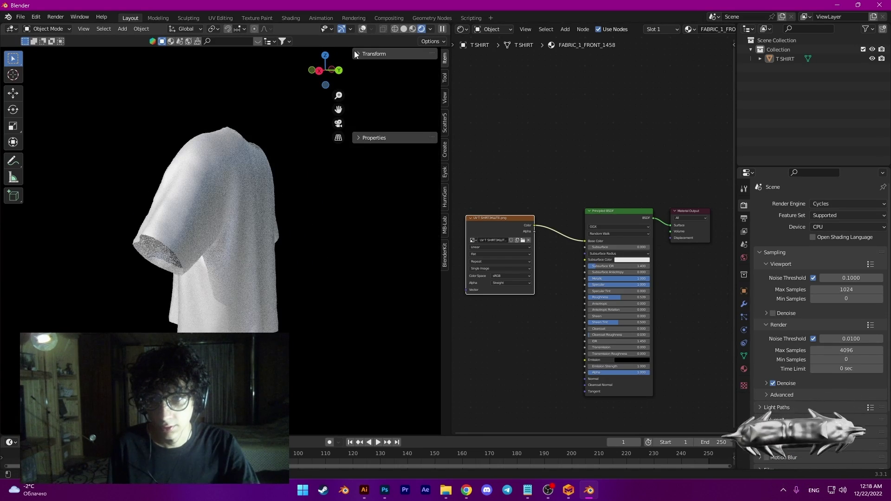
middle_drag(209, 170, 343, 194)
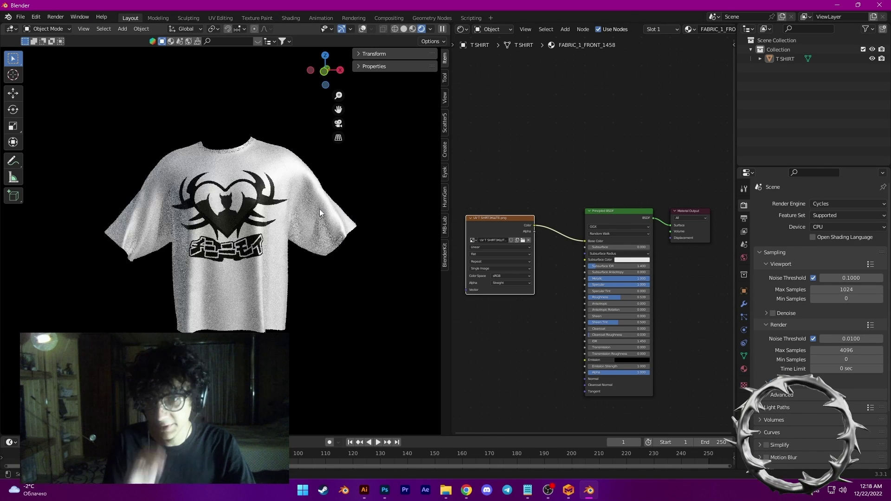
- Return the viewport to Solid shading with the overlays shown
middle_drag(304, 224, 248, 253)
scroll(298, 225, down, 3)
click(403, 29)
click(374, 29)
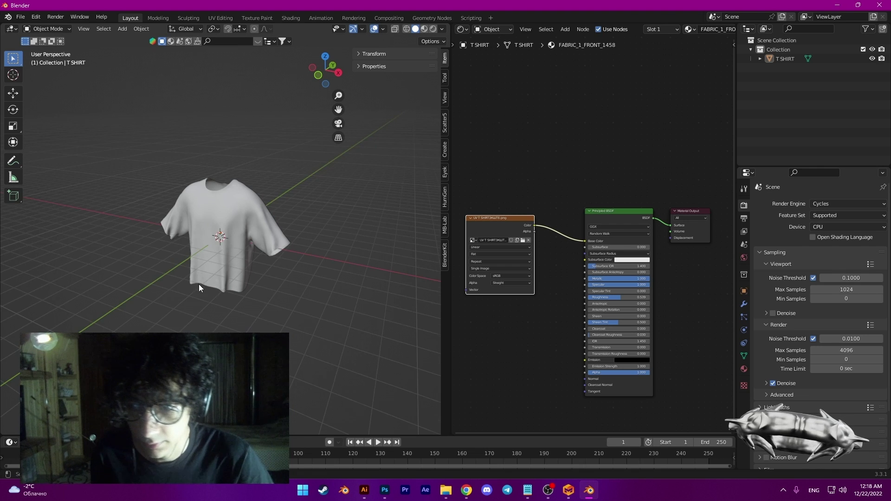
- Add a camera and move it along the Y axis to about -11.17 m, in front of the T-shirt
key(shift+a)
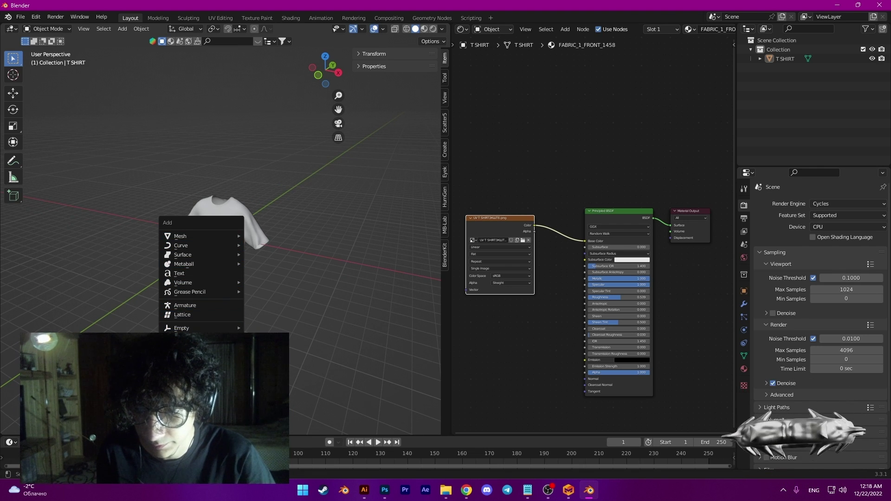
click(181, 374)
middle_drag(327, 235, 259, 255)
key(g)
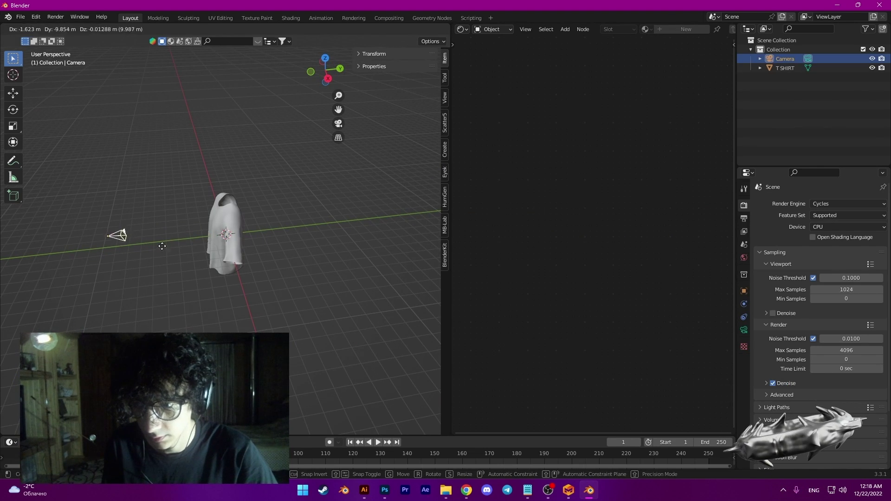
key(y)
click(153, 254)
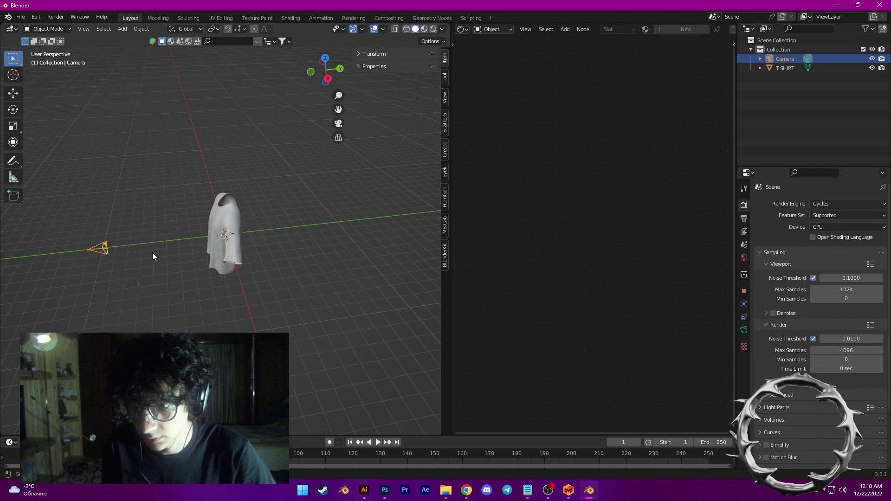
- Set the camera's rotation to X 90°, Y 0° and Z 0°, and look through the camera
middle_drag(154, 255, 365, 170)
click(370, 54)
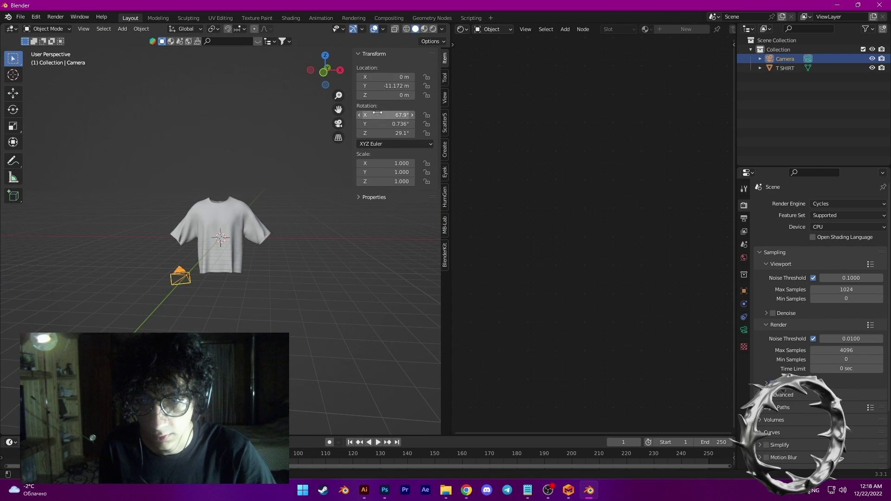
key(Return)
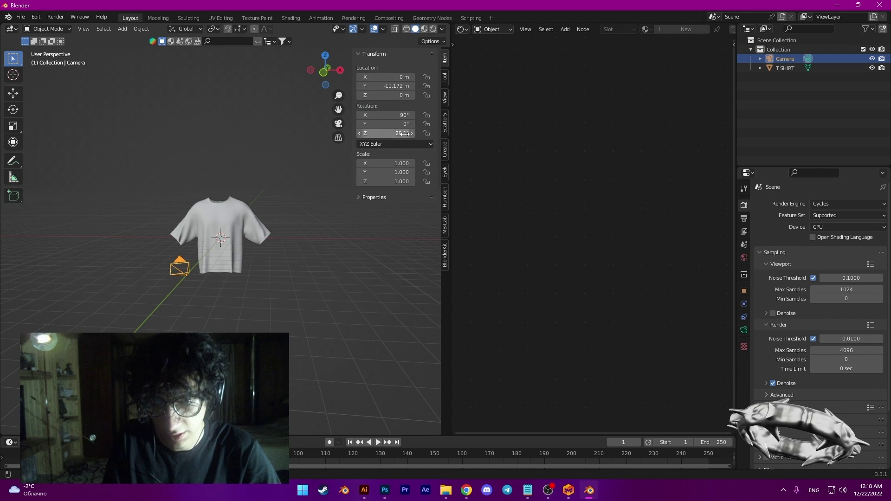
middle_drag(204, 264, 247, 251)
key(KP_0)
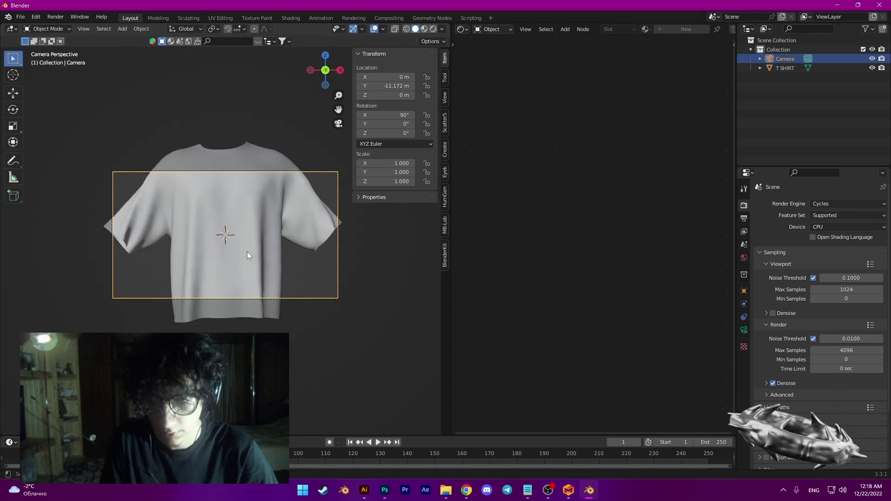
- Set the render output resolution to 3000 × 3000 px
click(743, 218)
click(743, 205)
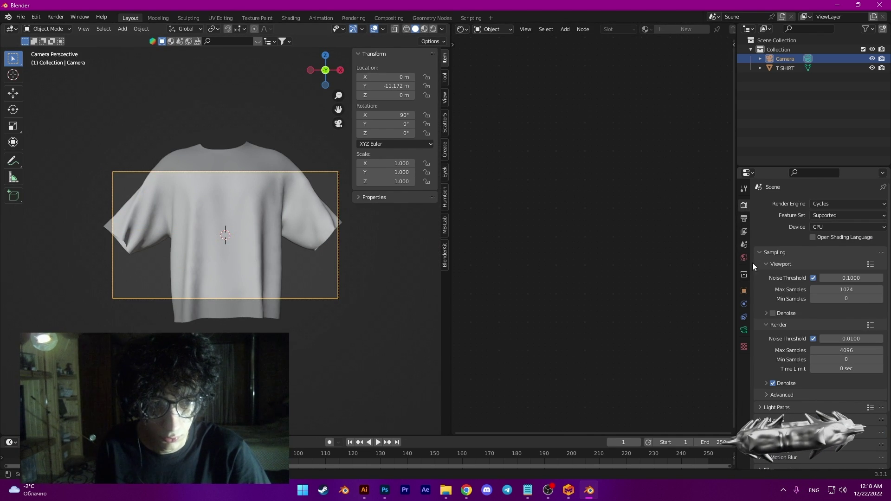
click(743, 220)
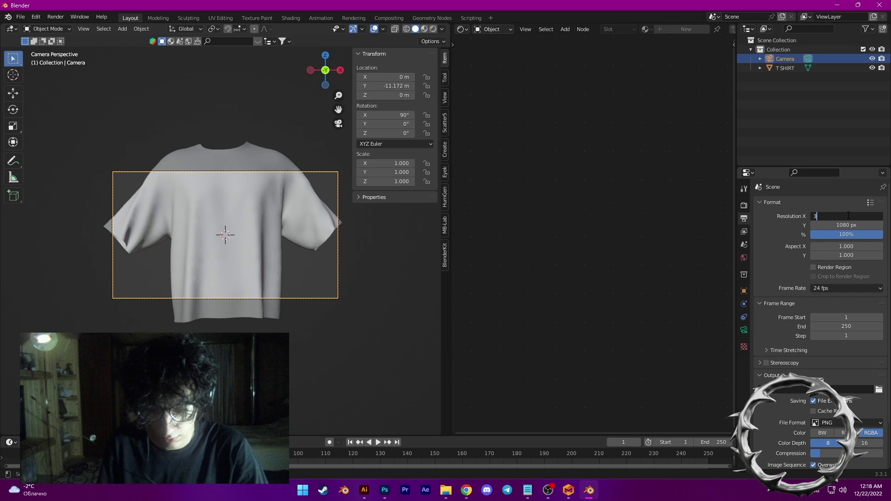
key(Tab)
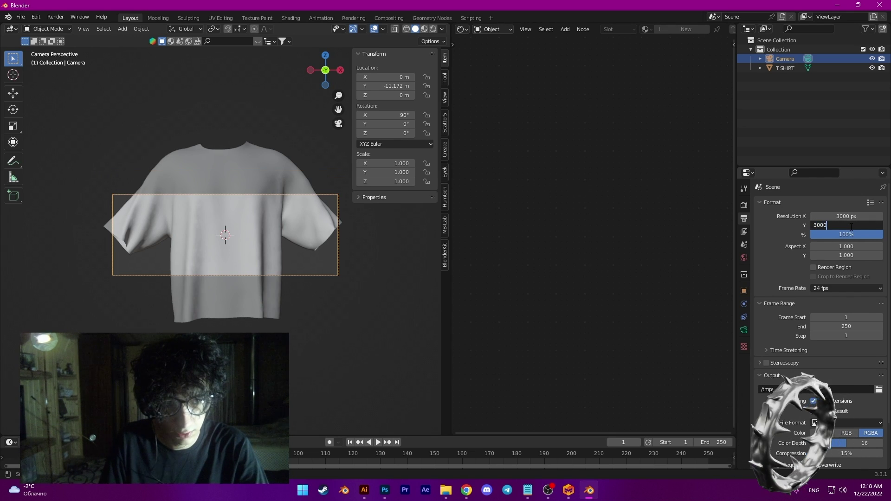
text(3000)
key(Return)
- Scale the T-shirt down so it fits inside the square camera frame
click(312, 238)
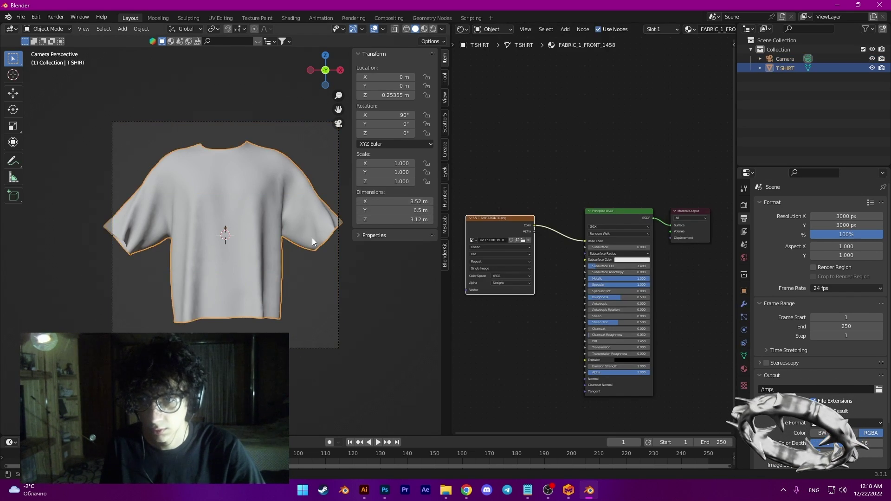
key(s)
click(293, 238)
- Nudge the camera to about X -0.053 m and Z 0.107 m to adjust the framing of the T-shirt
click(337, 265)
click(338, 265)
key(g)
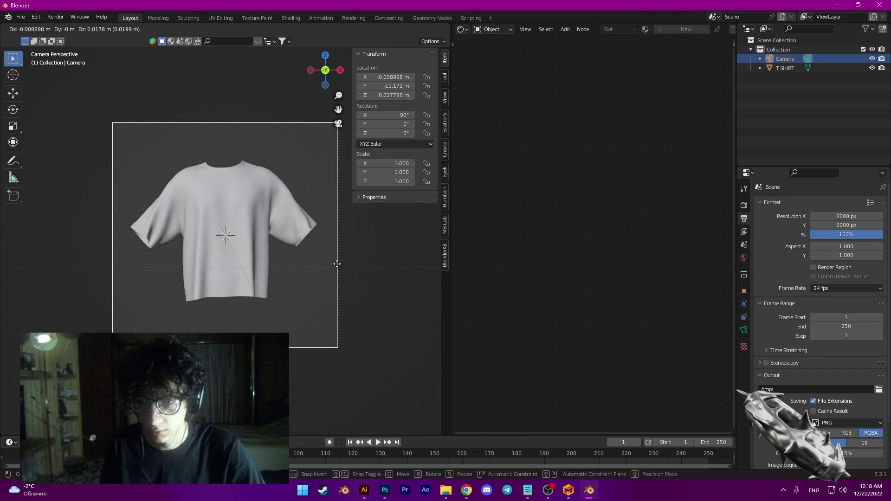
click(336, 263)
click(273, 274)
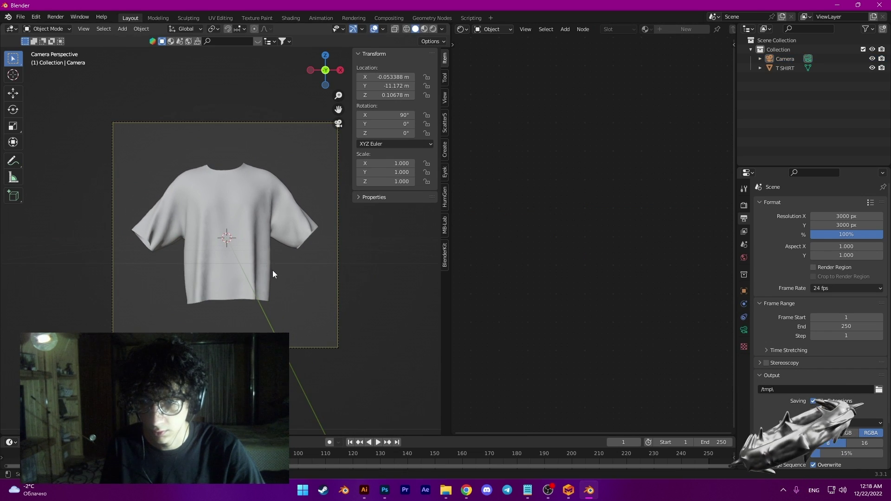
- Shift the camera to about X -0.009 m and Z 0.133 m in Rendered shading, and return to Solid shading
click(432, 28)
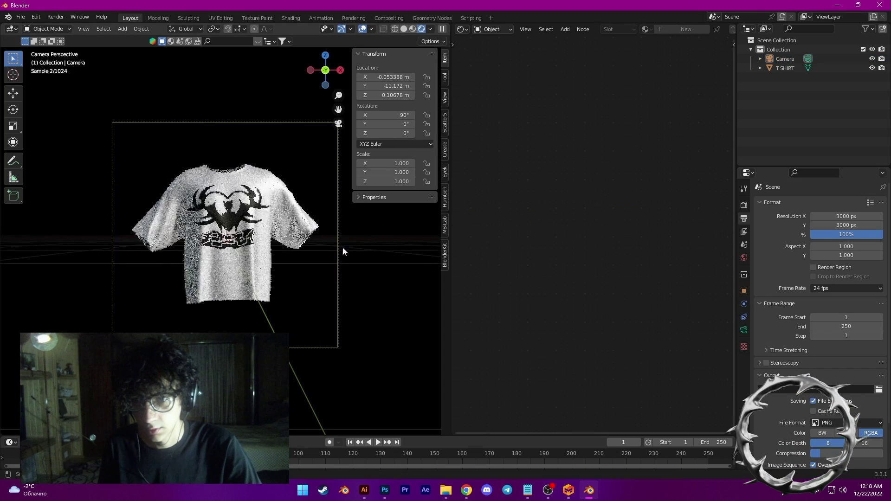
click(340, 248)
key(g)
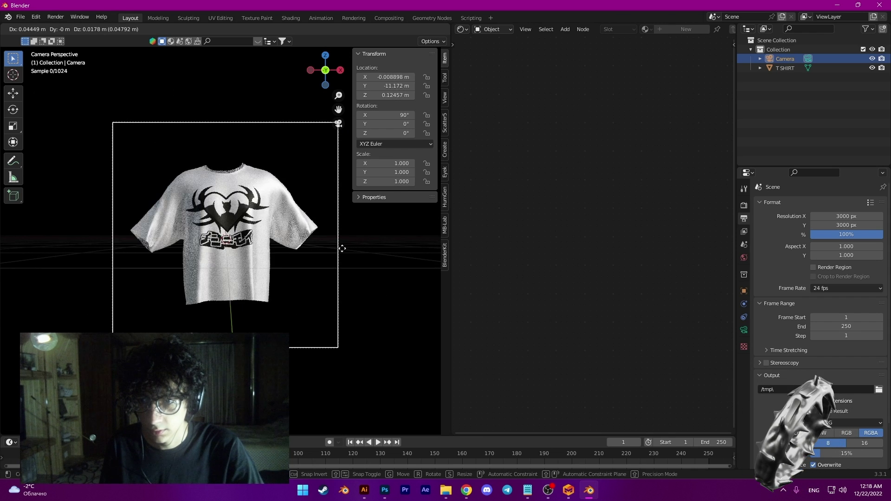
click(342, 251)
click(363, 223)
click(415, 28)
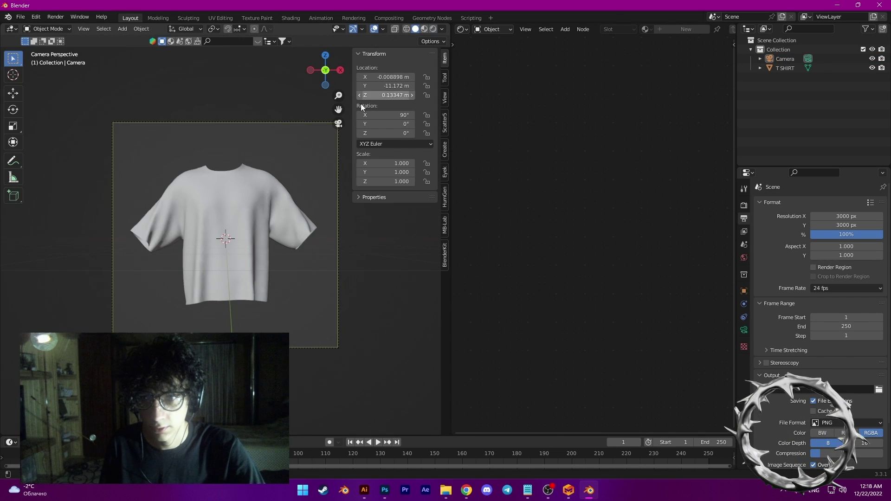
- Add a Bezier circle around the T-shirt and scale it up to about 11.187 so it reaches the camera
middle_drag(294, 234, 219, 272)
key(shift+a)
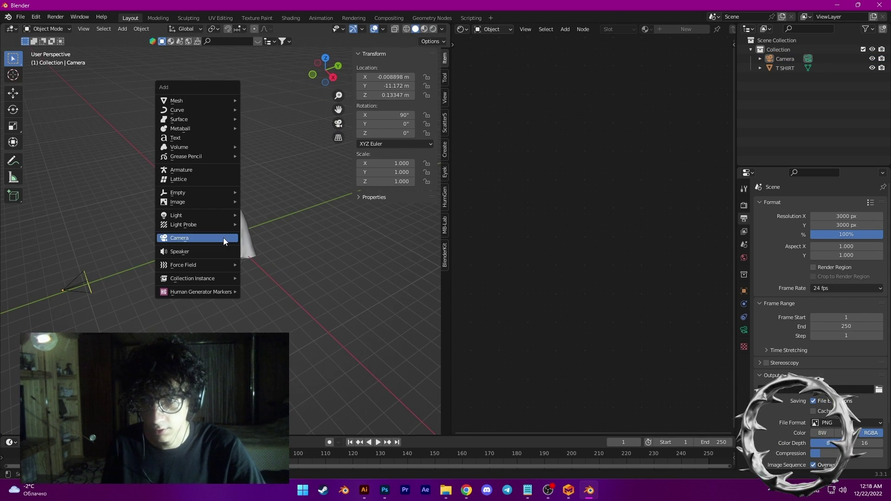
mouse_move(215, 116)
click(258, 118)
key(s)
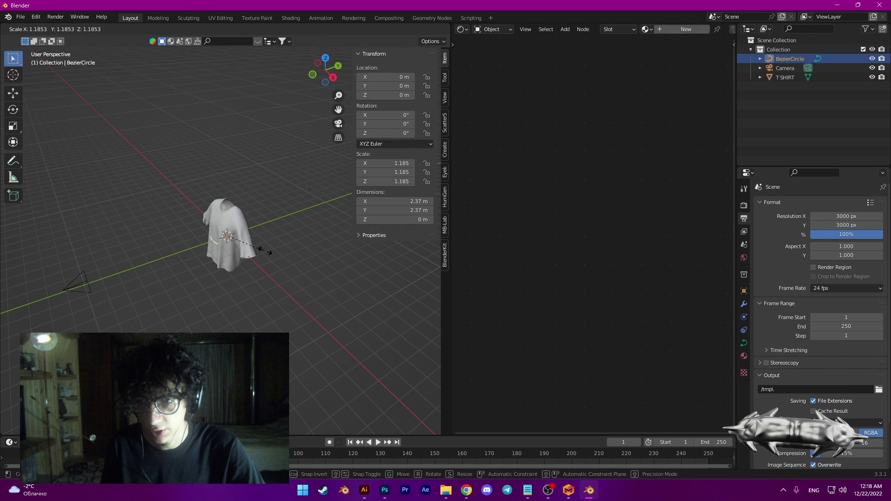
click(156, 251)
middle_drag(156, 251, 127, 265)
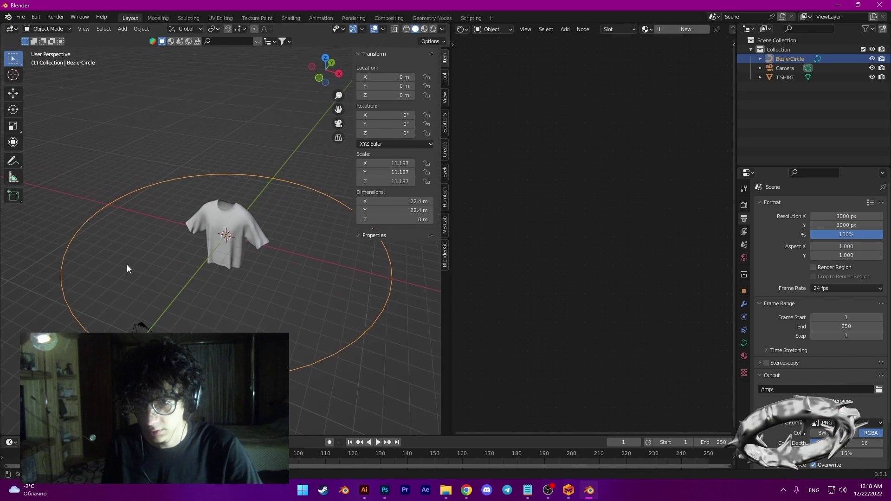
- Snap the 3D cursor to the Bezier circle's control point nearest the camera and return to Object Mode
key(Tab)
middle_drag(203, 353, 238, 352)
key(shift+s)
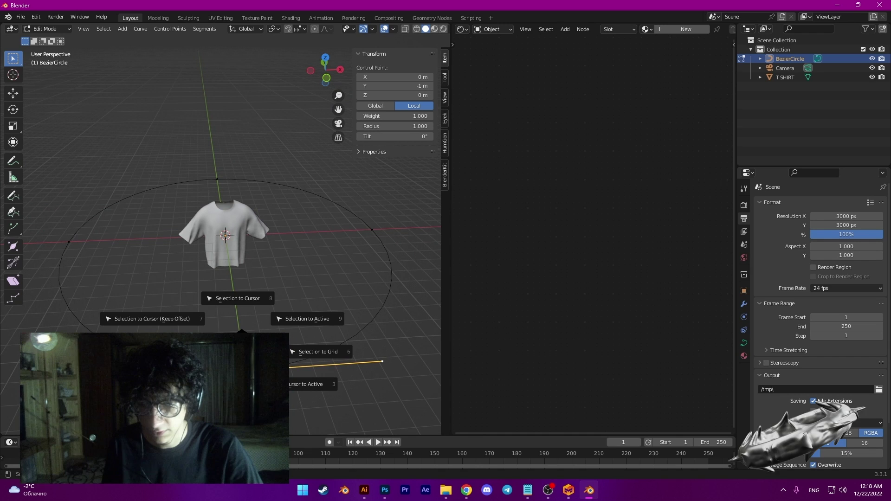
click(238, 403)
key(Tab)
- Snap the camera to the 3D cursor on the Bezier circle
click(241, 338)
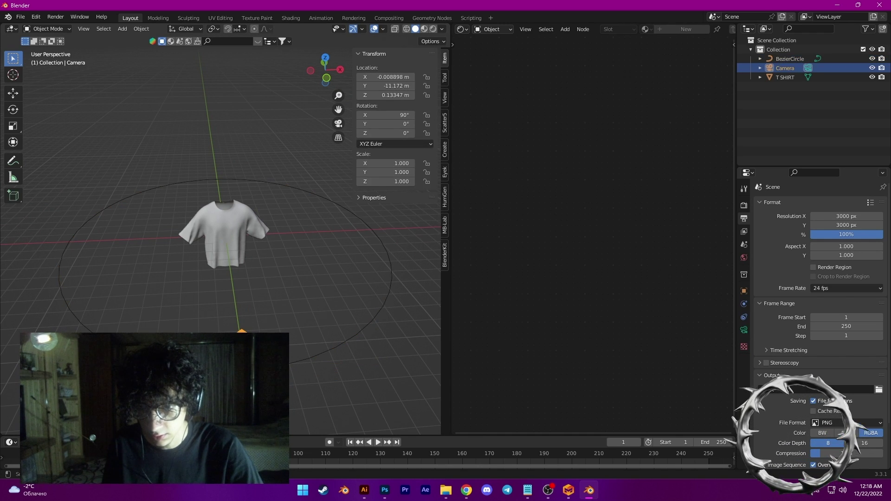
key(shift+s)
key(Escape)
key(shift+s)
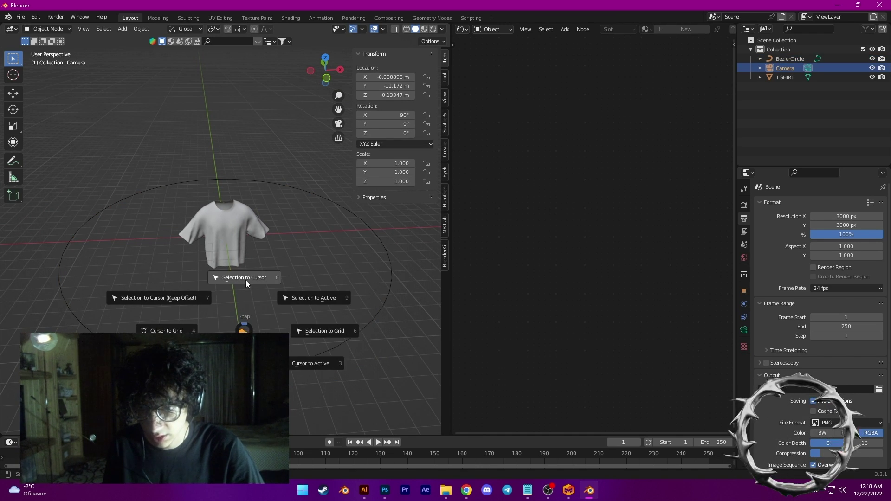
click(246, 283)
middle_drag(246, 282, 240, 264)
- Parent the camera to the Bezier circle with the Follow Path option
shift+click(192, 315)
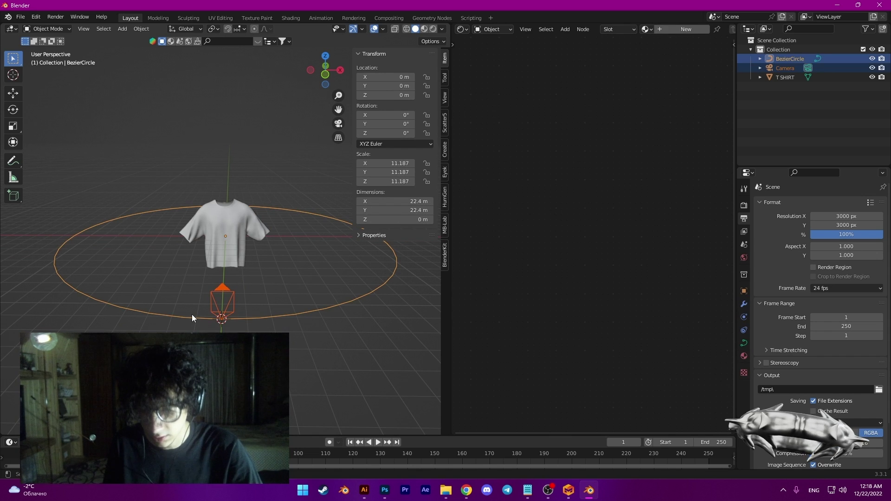
click(237, 288)
click(224, 299)
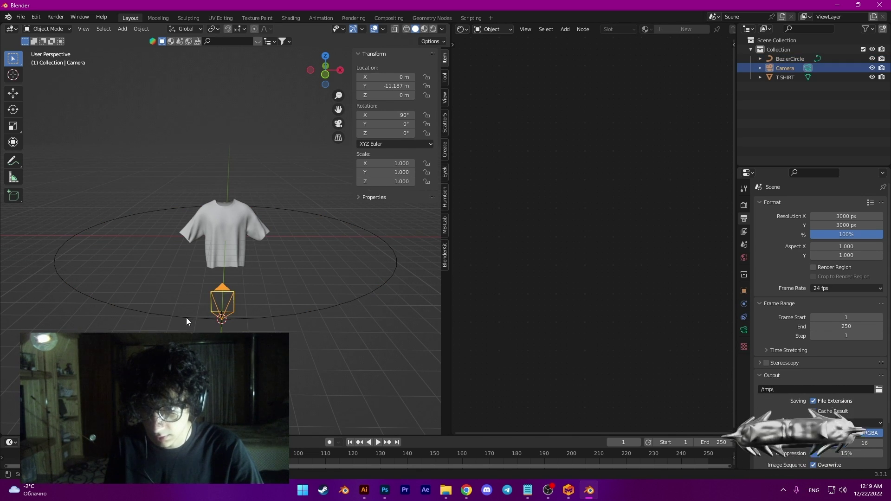
shift+click(196, 314)
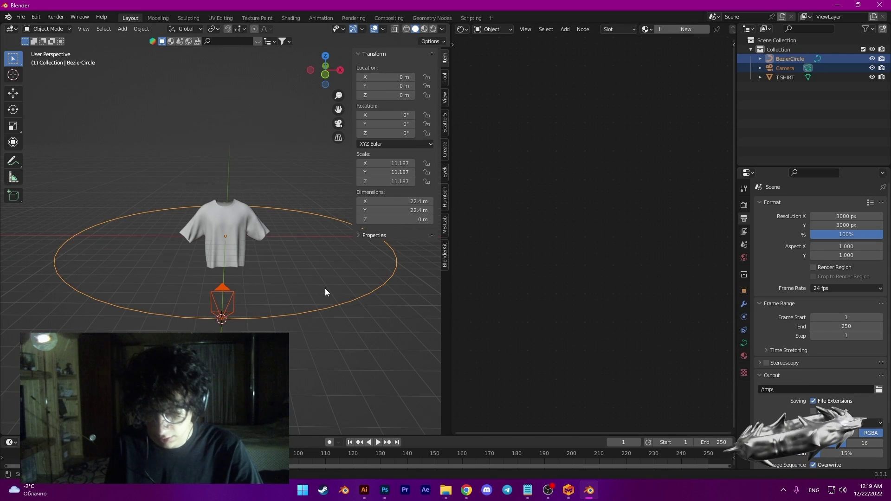
key(ctrl+p)
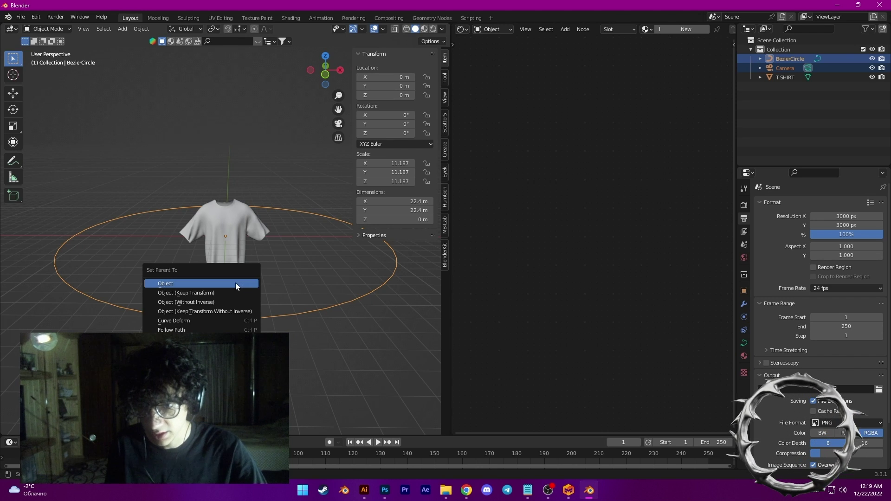
click(185, 329)
- Preview the camera orbit in Rendered shading through the camera with overlays hidden, and rewind the timeline to frame 0
key(KP_0)
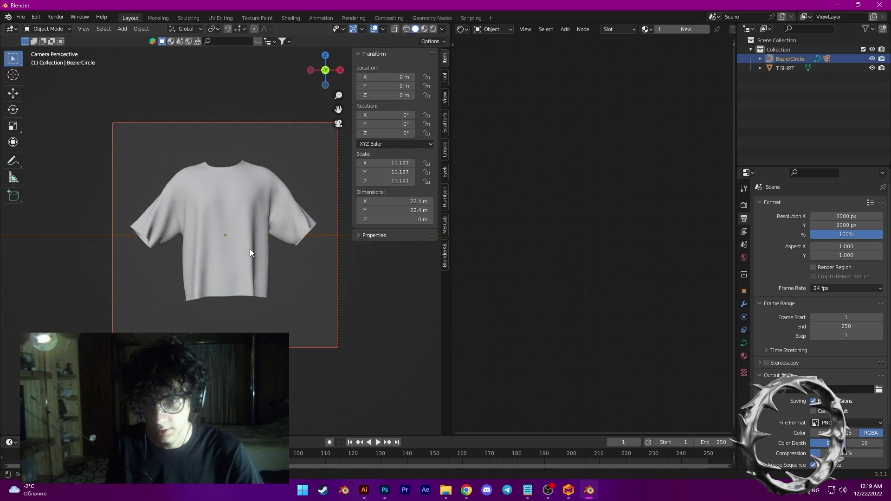
click(263, 134)
click(432, 29)
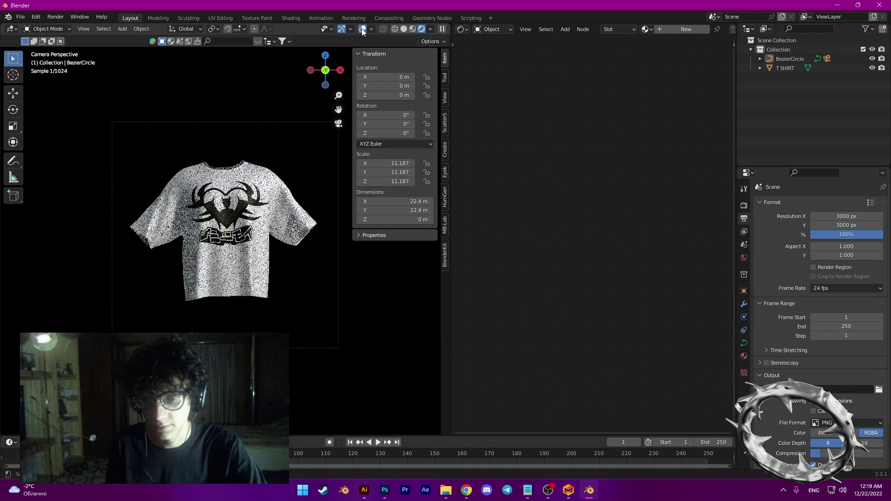
click(362, 28)
key(space)
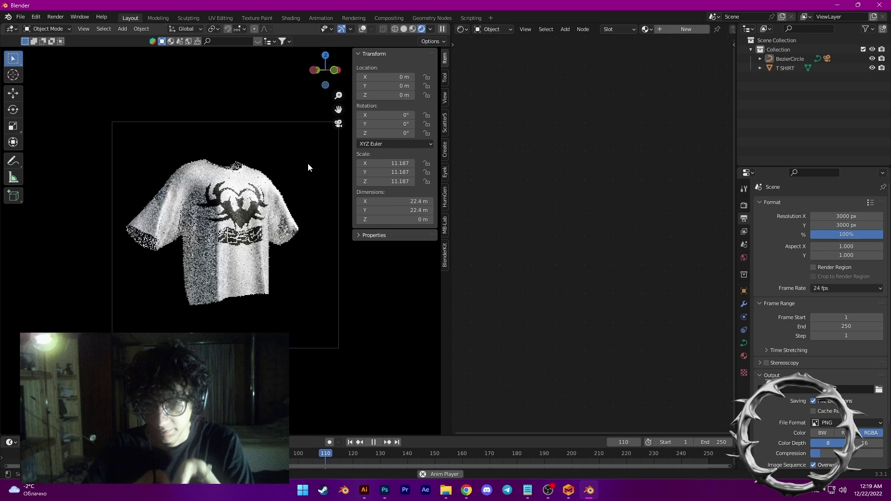
key(space)
drag(320, 452, 25, 451)
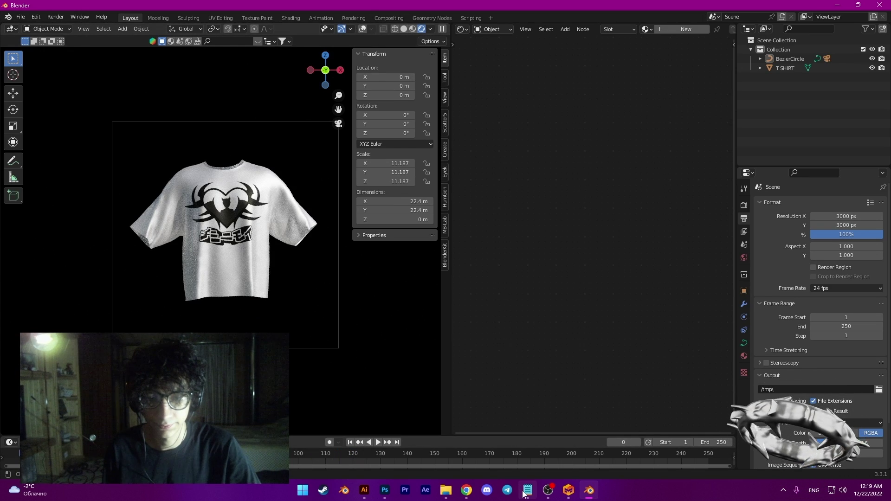
- Open the finished T-shirt animation from the desktop, and play and scrub through it to examine the rotation
click(548, 490)
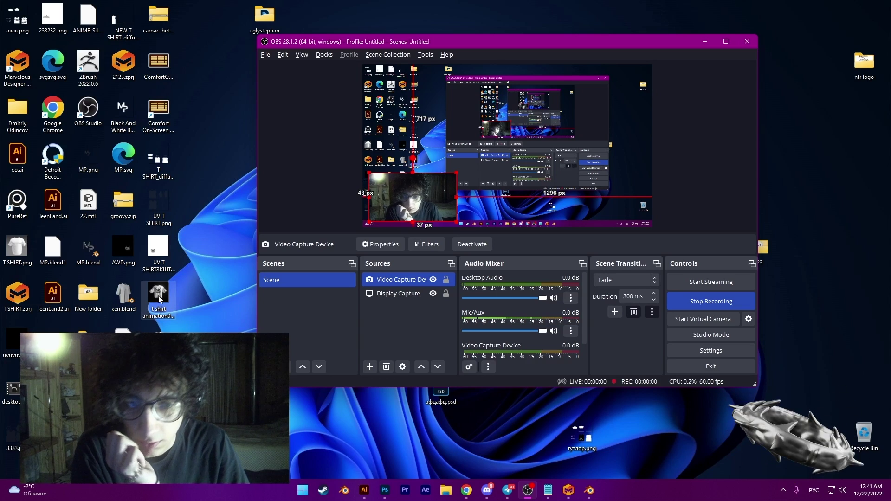
double_click(160, 299)
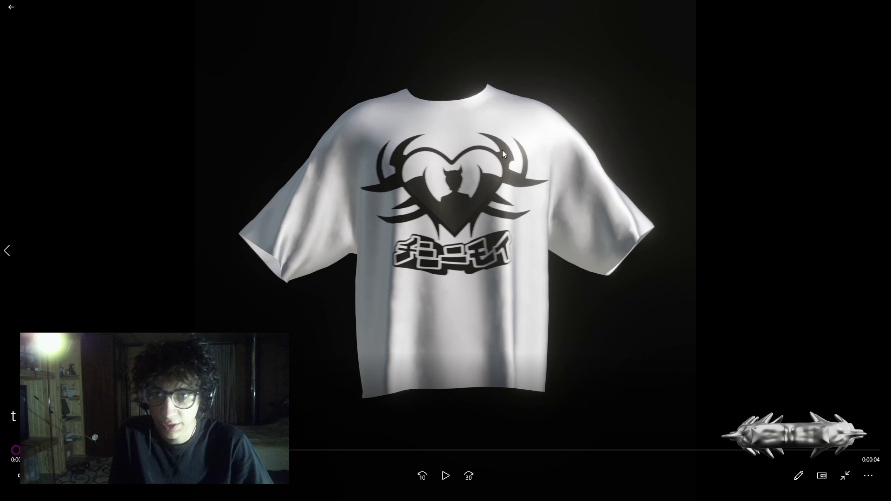
click(445, 476)
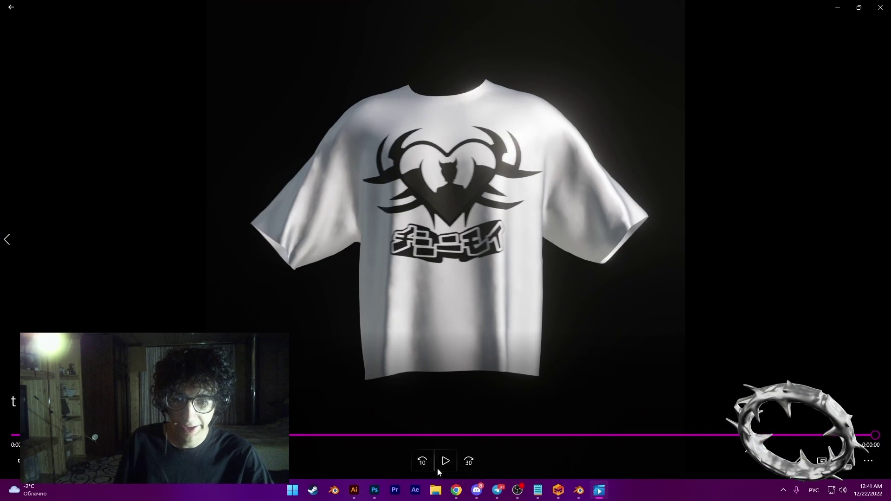
click(412, 432)
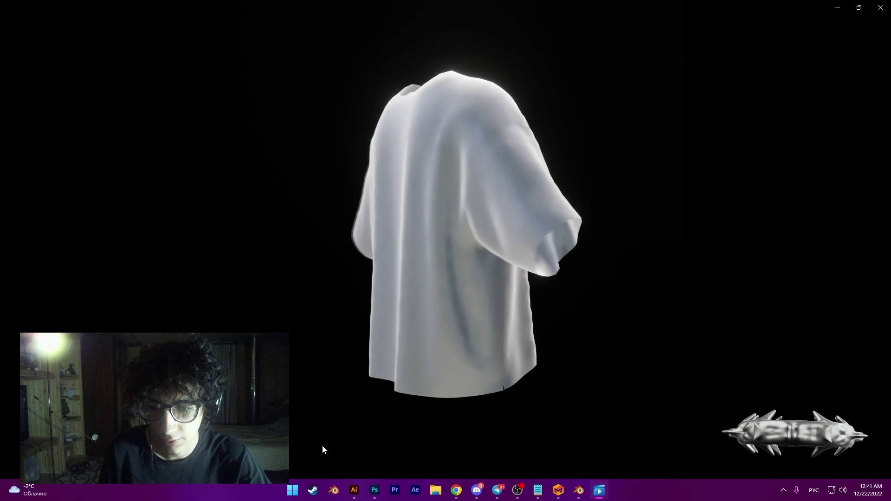
click(322, 445)
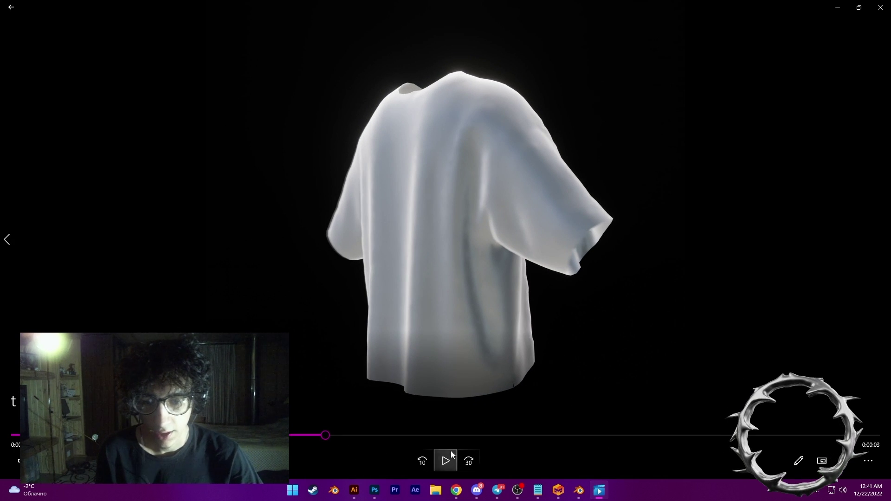
drag(322, 436, 153, 436)
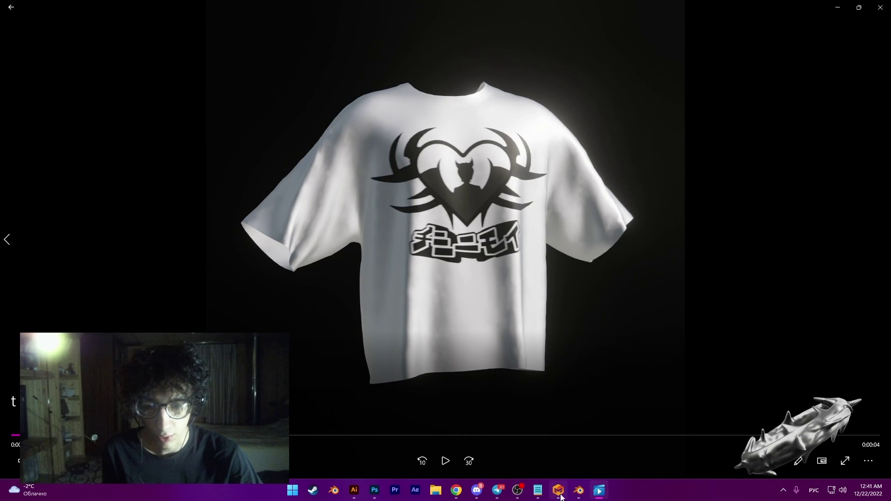
- Switch to the Blender window with the plain T-shirt scene and examine the shirt model from several angles and distances
mouse_move(576, 498)
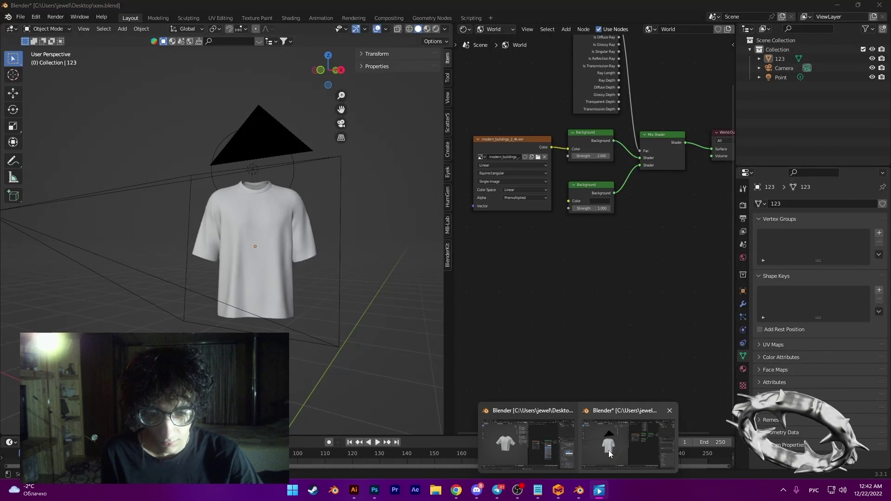
click(608, 450)
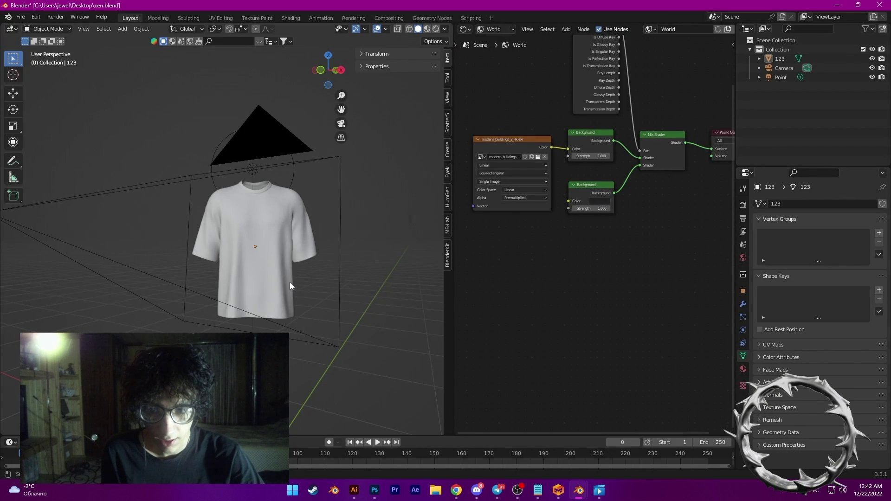
scroll(260, 266, up, 2)
mouse_move(317, 276)
middle_down()
mouse_move(199, 245)
mouse_move(87, 250)
mouse_move(449, 254)
mouse_move(301, 252)
mouse_move(333, 237)
mouse_move(333, 271)
middle_up()
scroll(240, 254, up, 1)
scroll(283, 263, down, 2)
scroll(283, 263, up, 2)
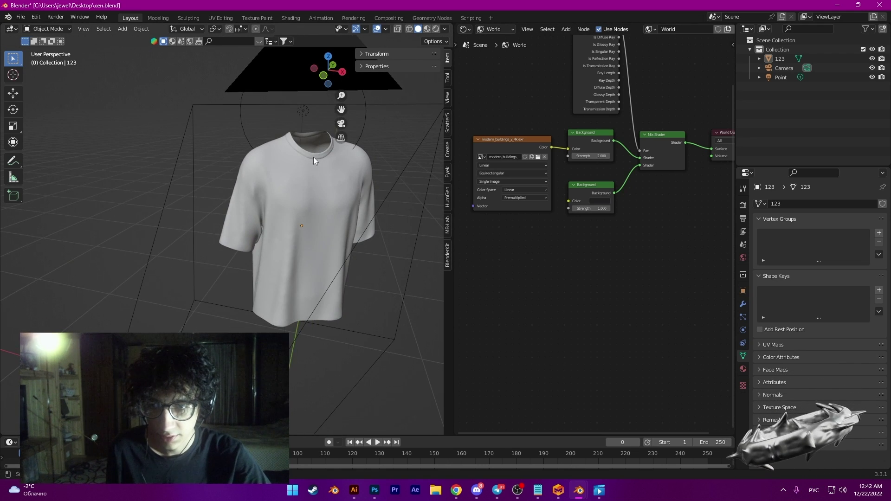
middle_drag(297, 178, 276, 229)
scroll(240, 290, down, 3)
scroll(242, 245, up, 5)
scroll(243, 262, down, 3)
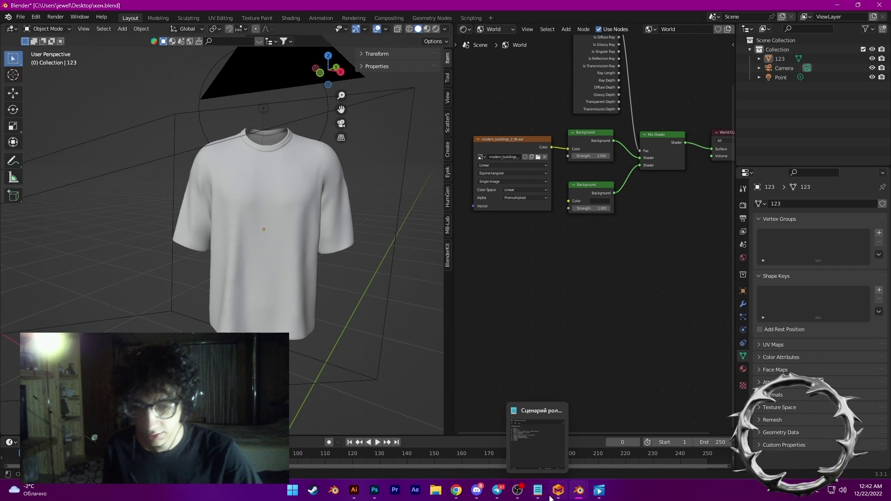
- Switch to Movies & TV, play the finished T-shirt animation once more, and minimize the player to return to Blender
mouse_move(593, 488)
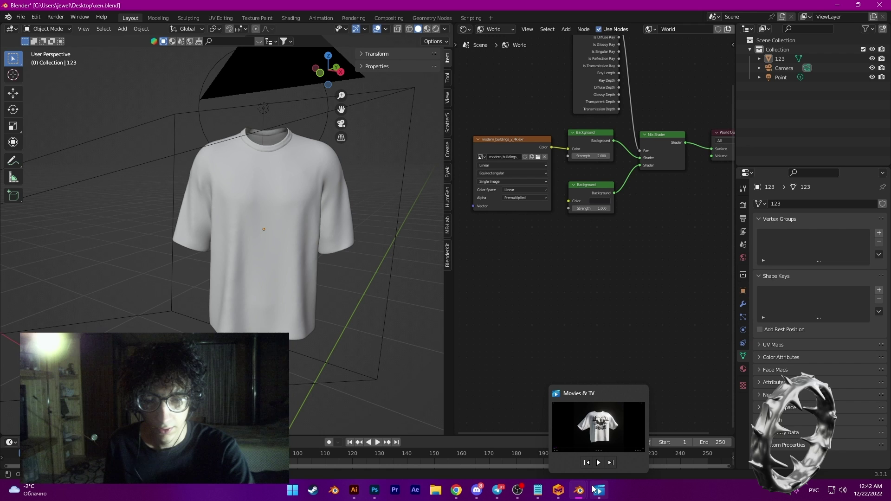
click(594, 488)
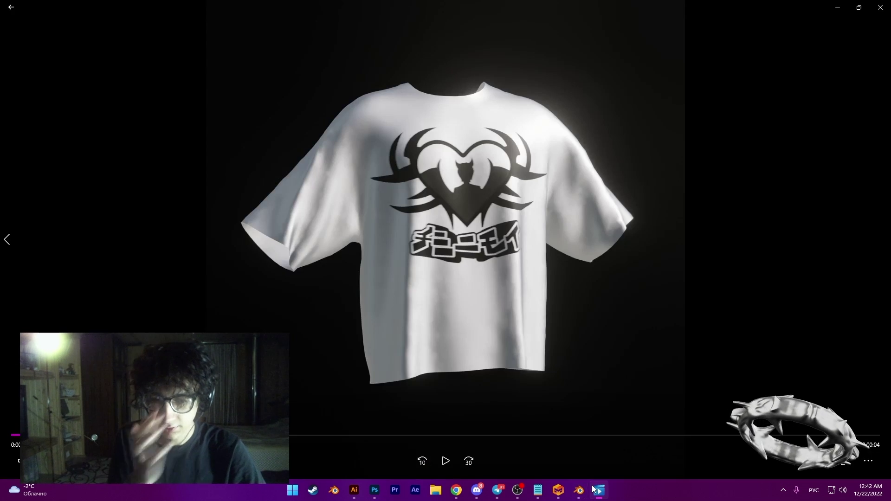
click(445, 461)
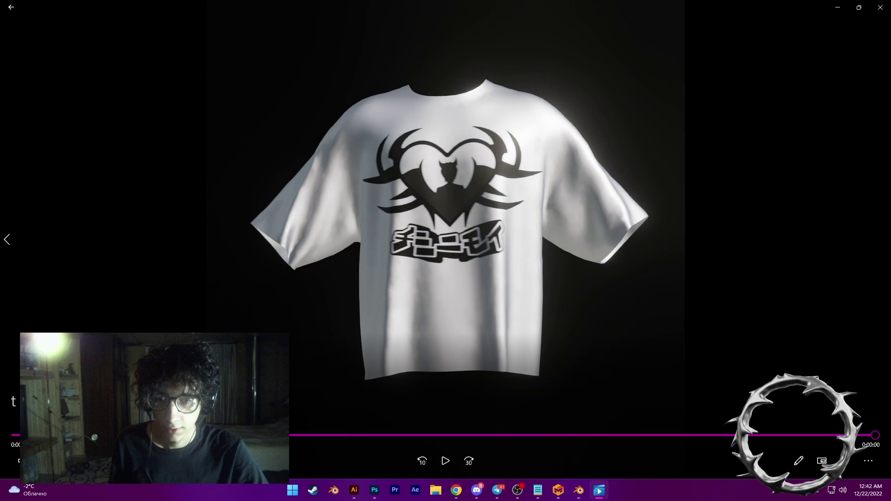
click(837, 7)
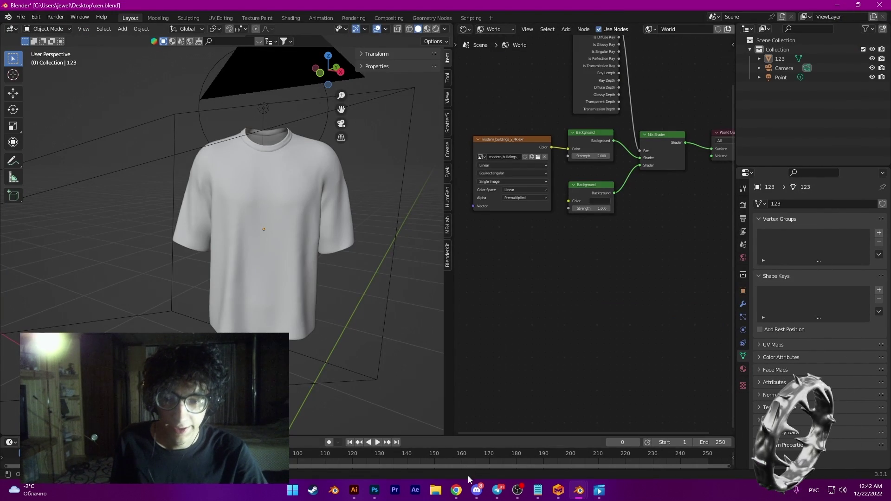
click(517, 490)
click(712, 301)
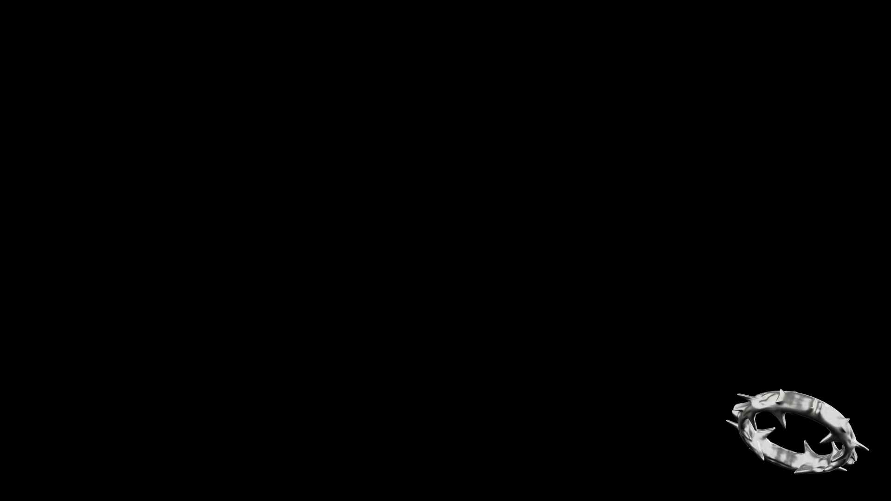